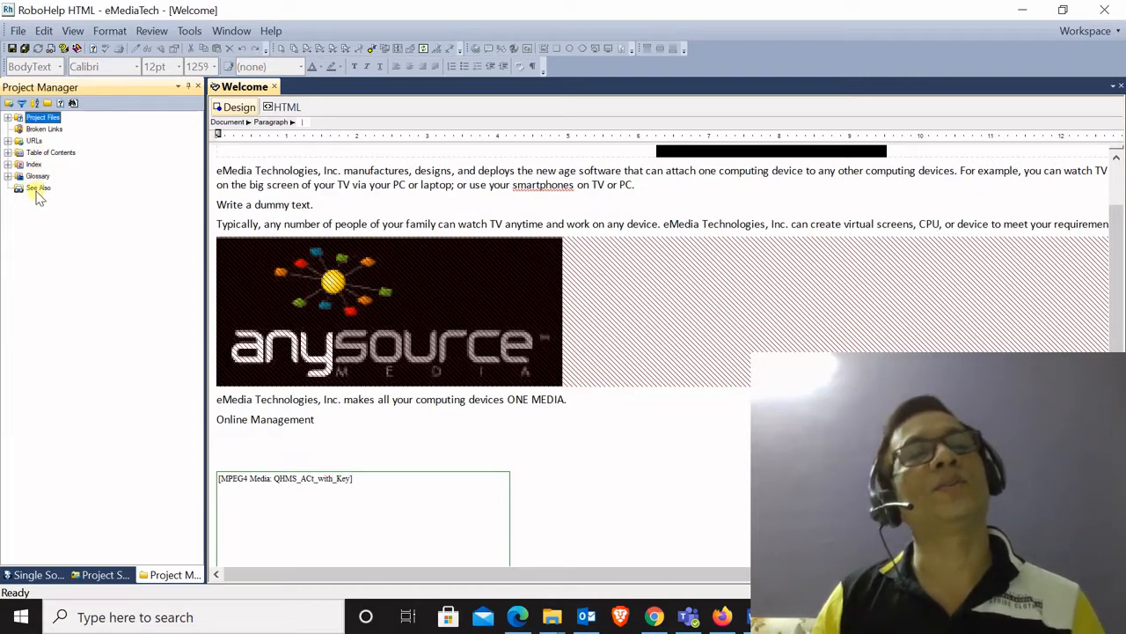
Look through the project files and the topics inside the Forward, eMedia_Tech and Getting_Started folders.
click(8, 118)
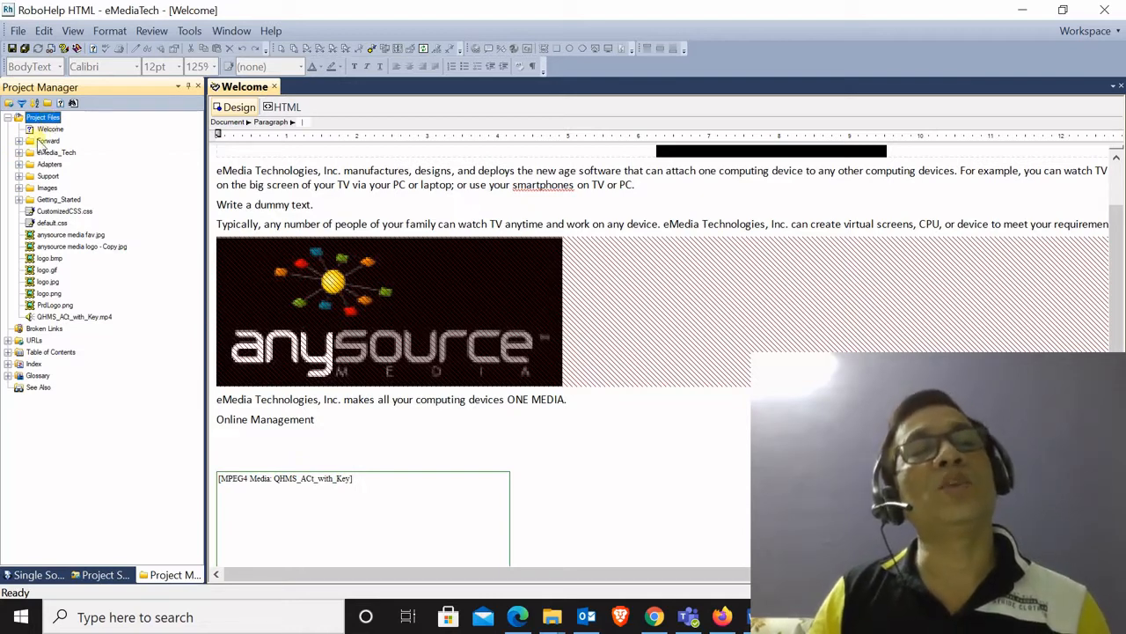
click(19, 142)
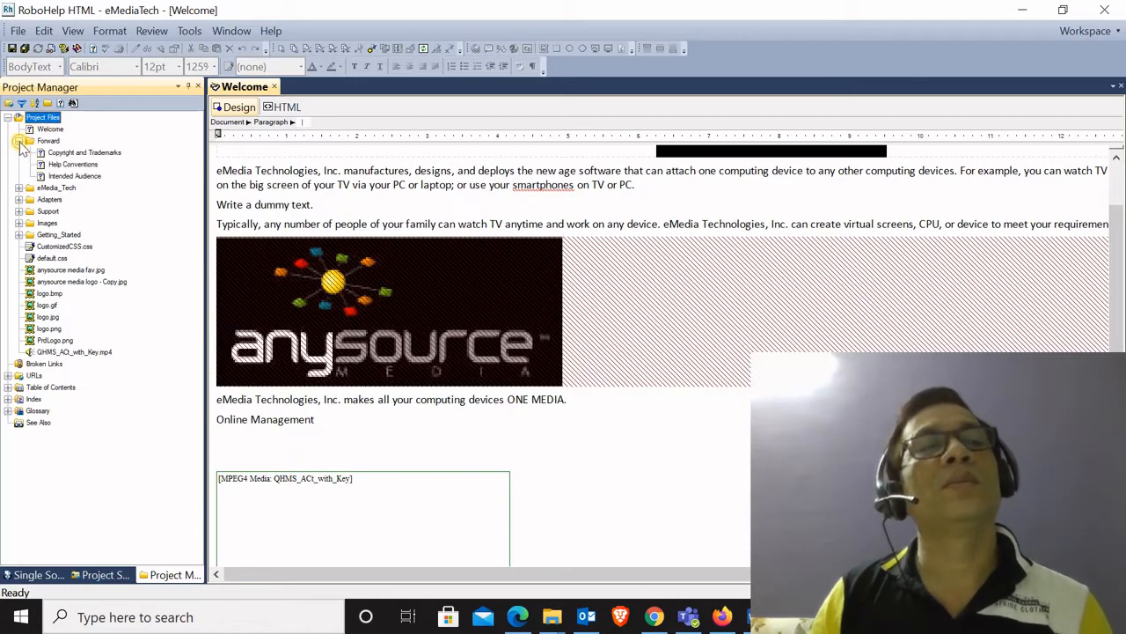
click(19, 140)
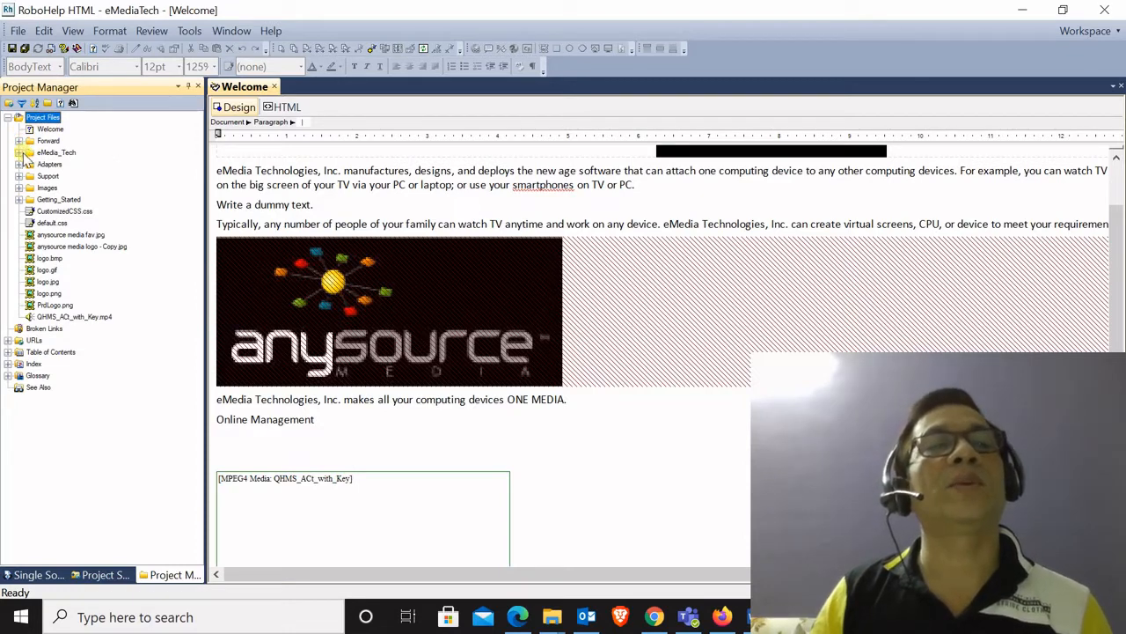
click(19, 153)
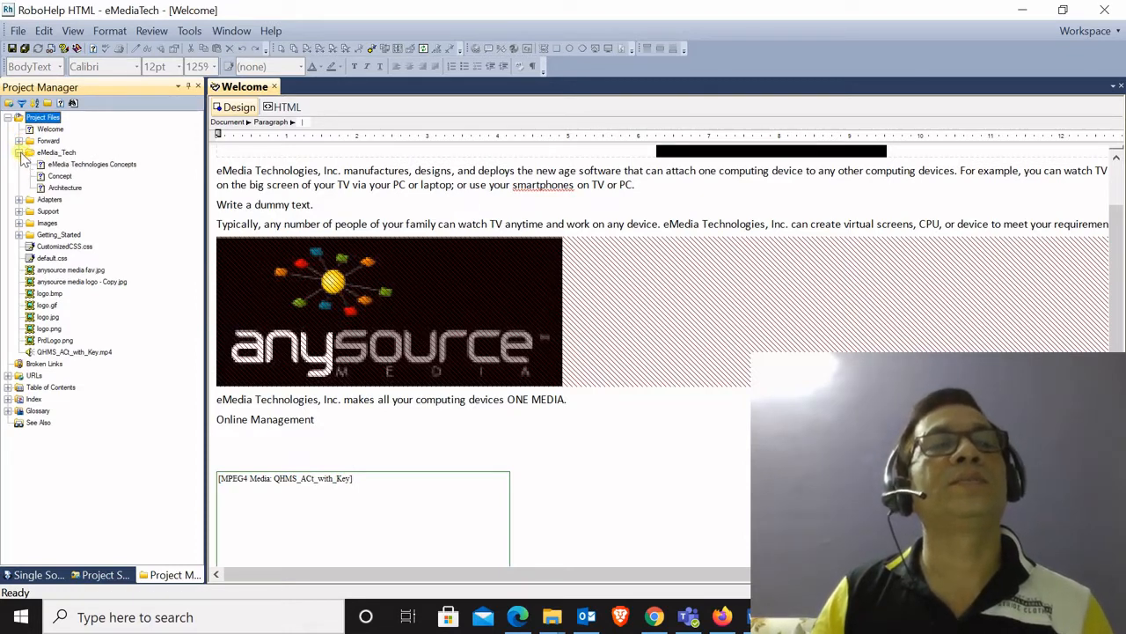
click(20, 153)
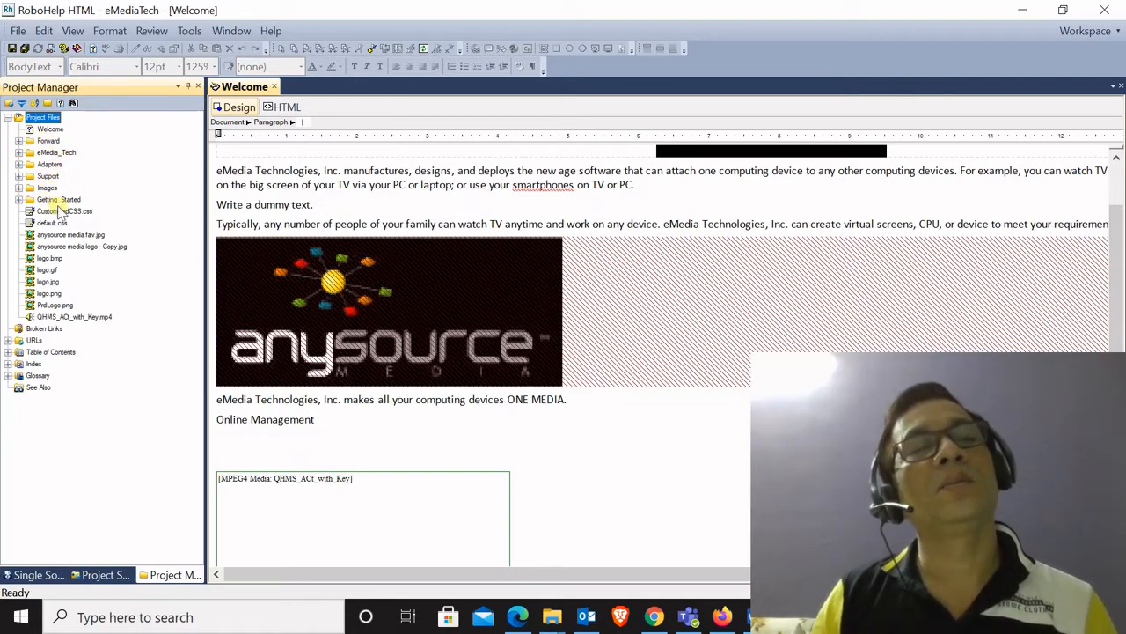
click(18, 200)
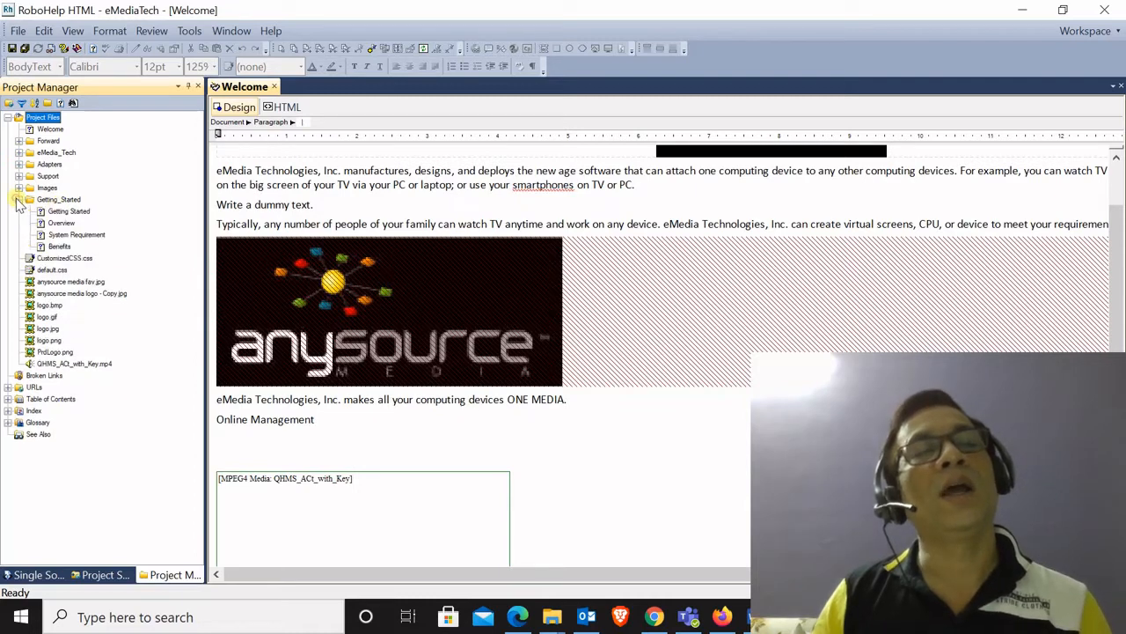
click(18, 200)
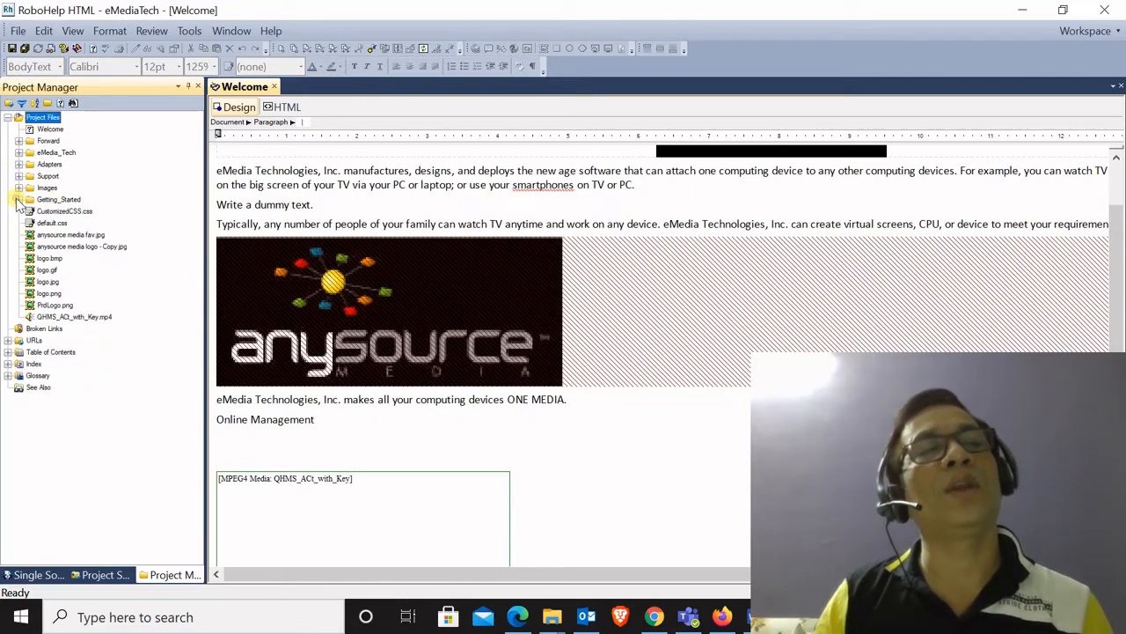
click(18, 154)
click(18, 153)
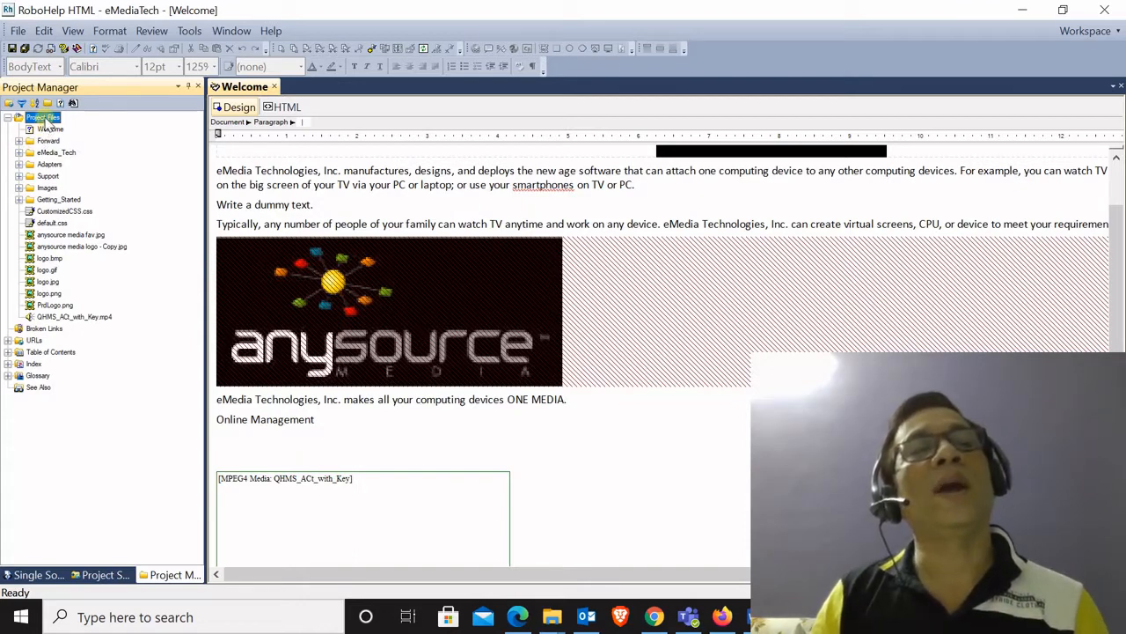
Create a new folder named Sample_Folder directly under Project Files.
right_click(44, 122)
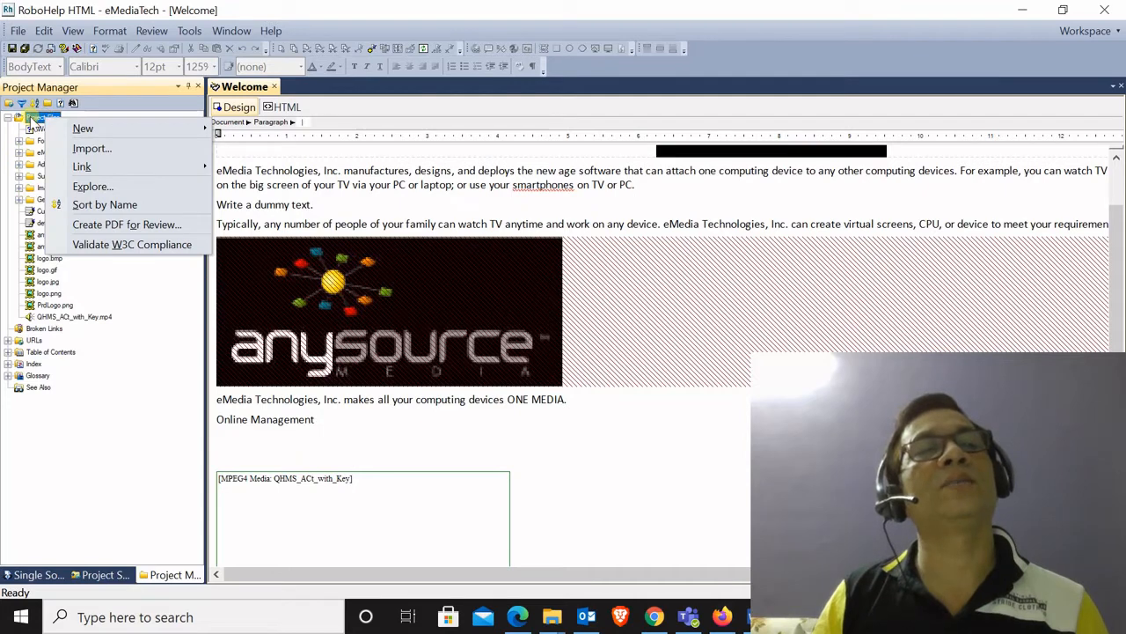
right_click(32, 119)
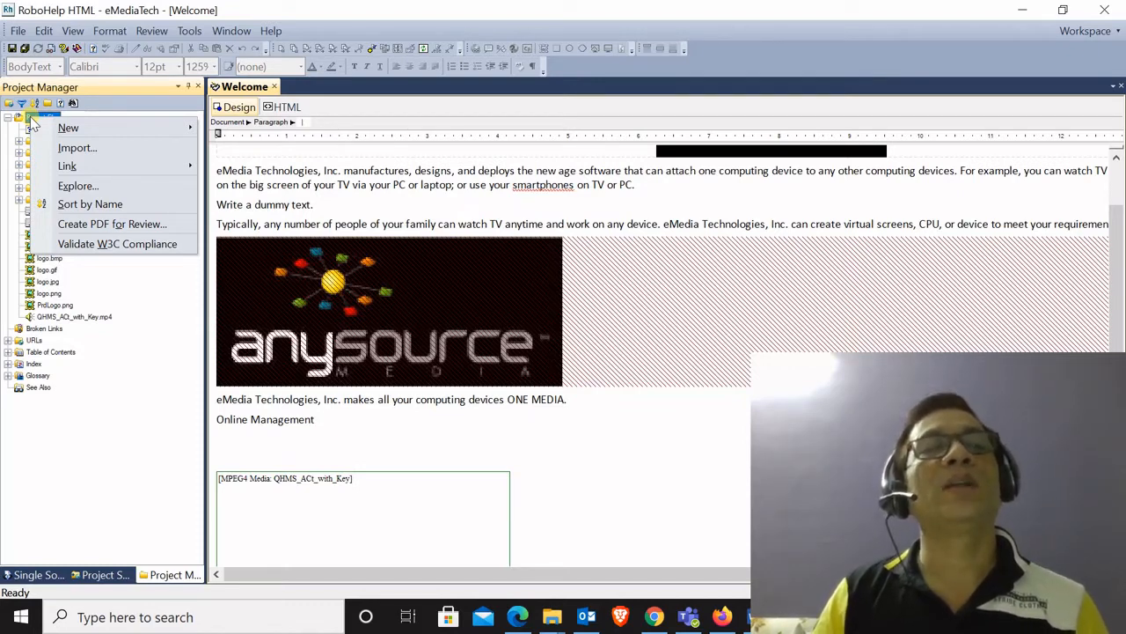
mouse_move(44, 129)
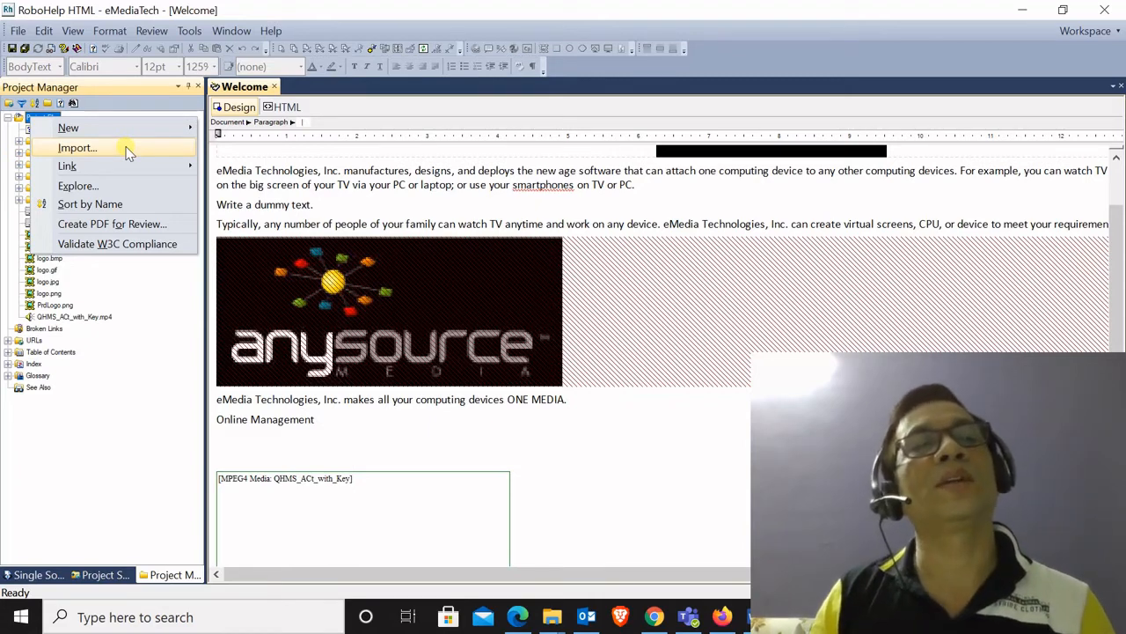
mouse_move(141, 132)
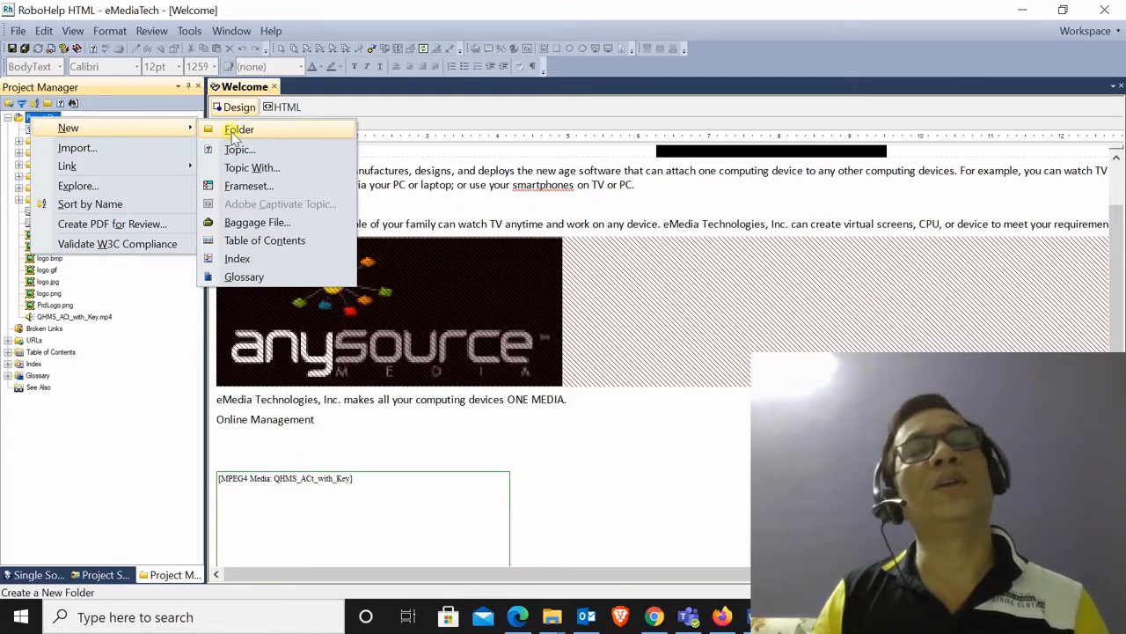
click(290, 132)
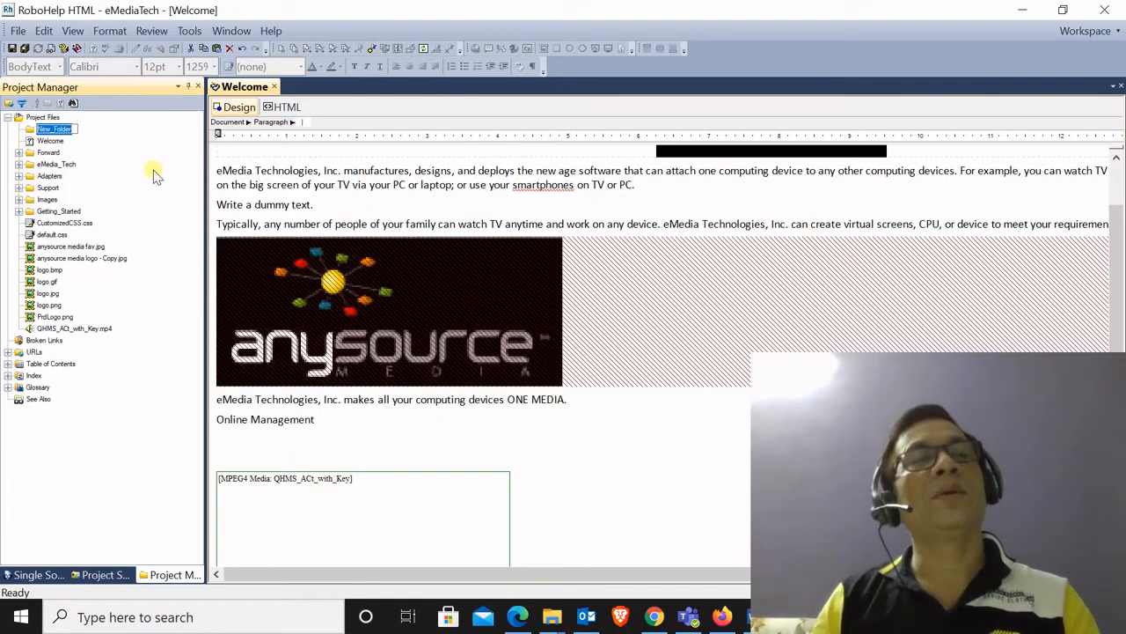
text(Sampl)
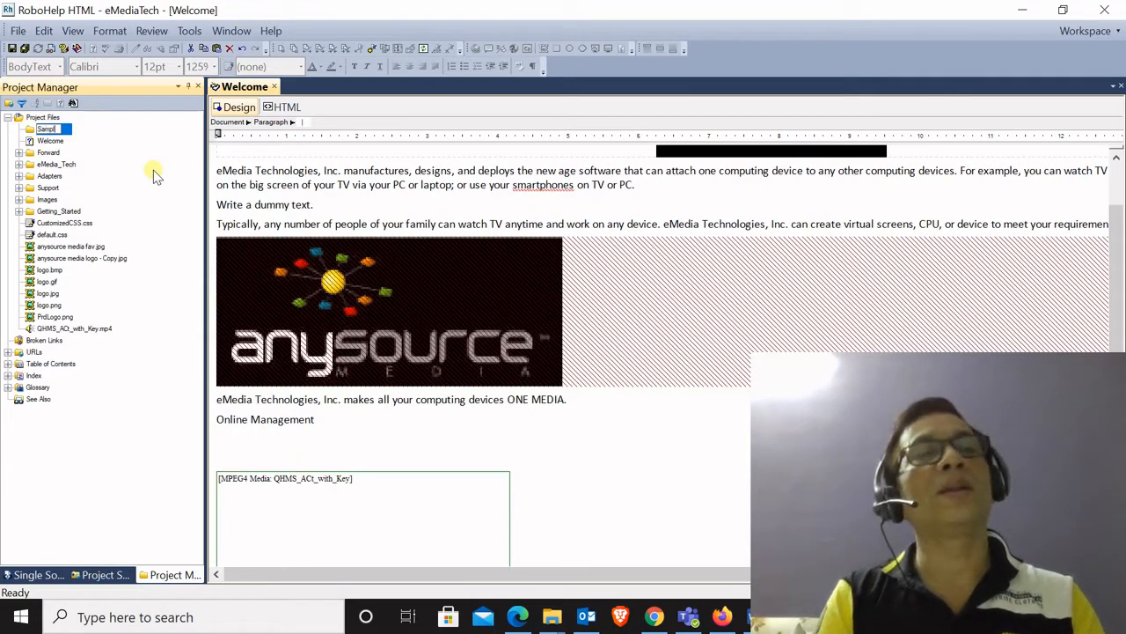
text(e_FOlder)
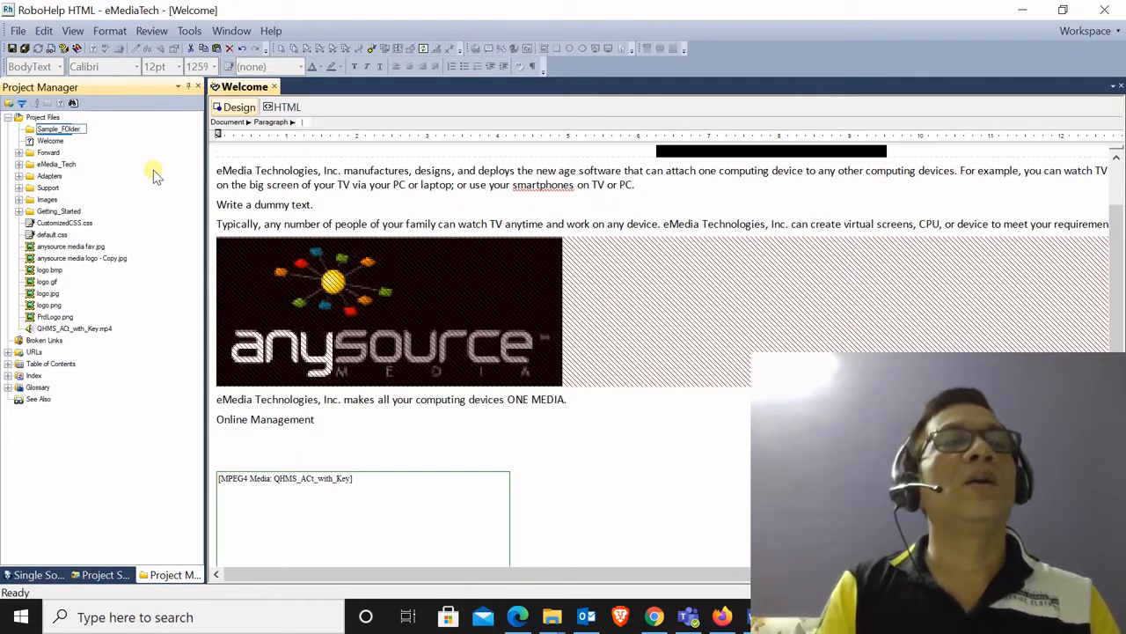
key(BackSpace)
key(BackSpace)
key(BackSpace)
key(BackSpace)
key(BackSpace)
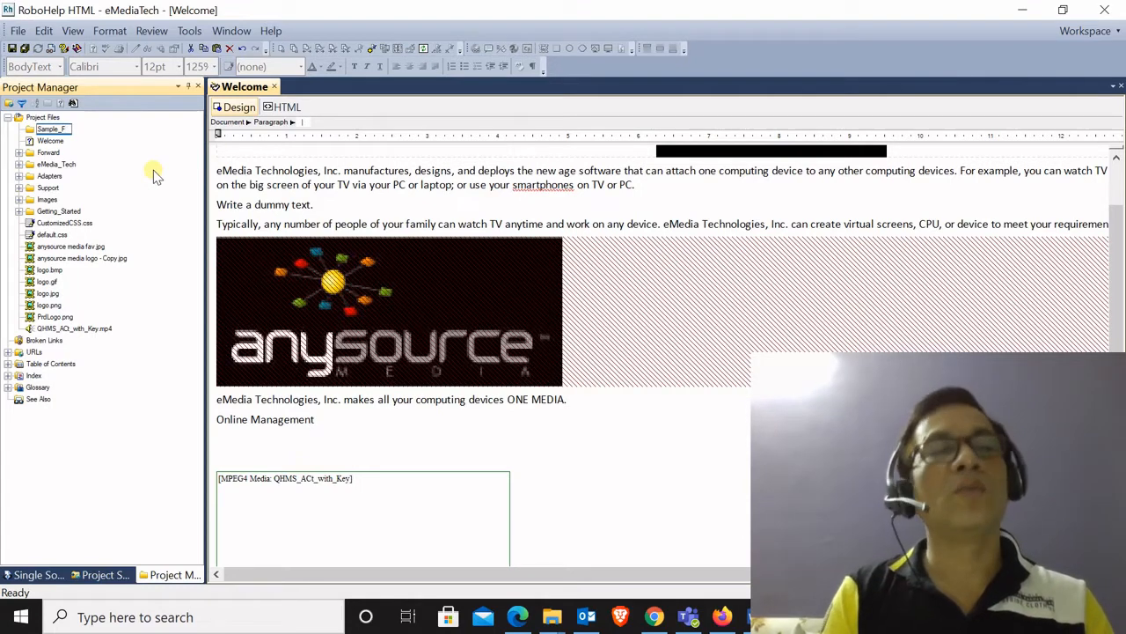
text(older)
key(Return)
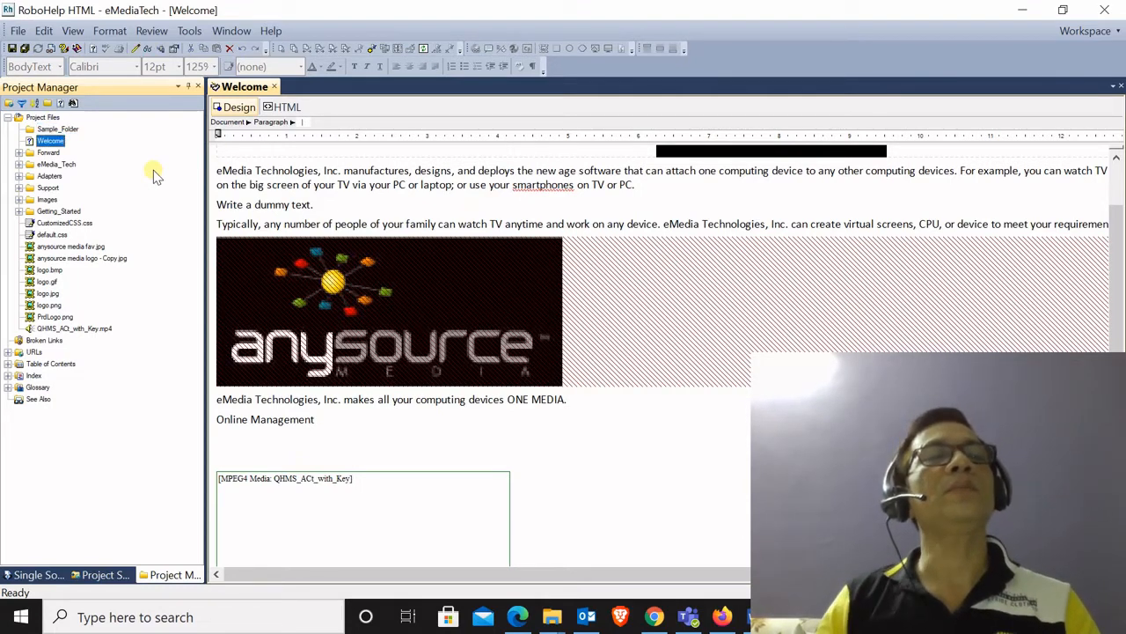
Start a new topic inside Sample_Folder with the title Sample Topic and the file name SampleTopic.htm.
right_click(71, 130)
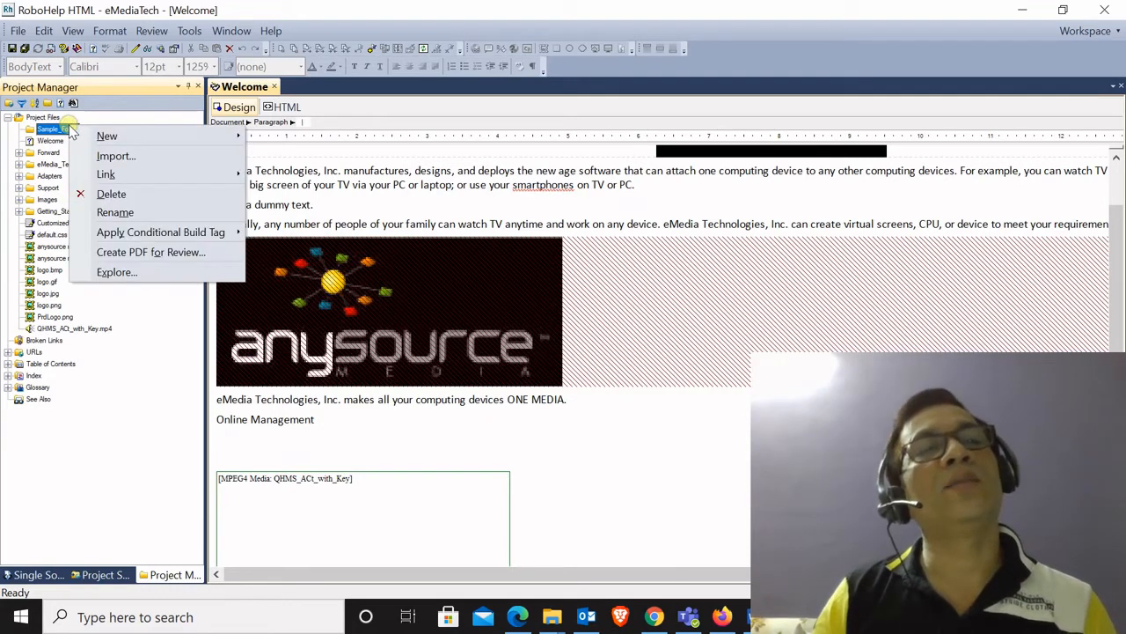
mouse_move(88, 138)
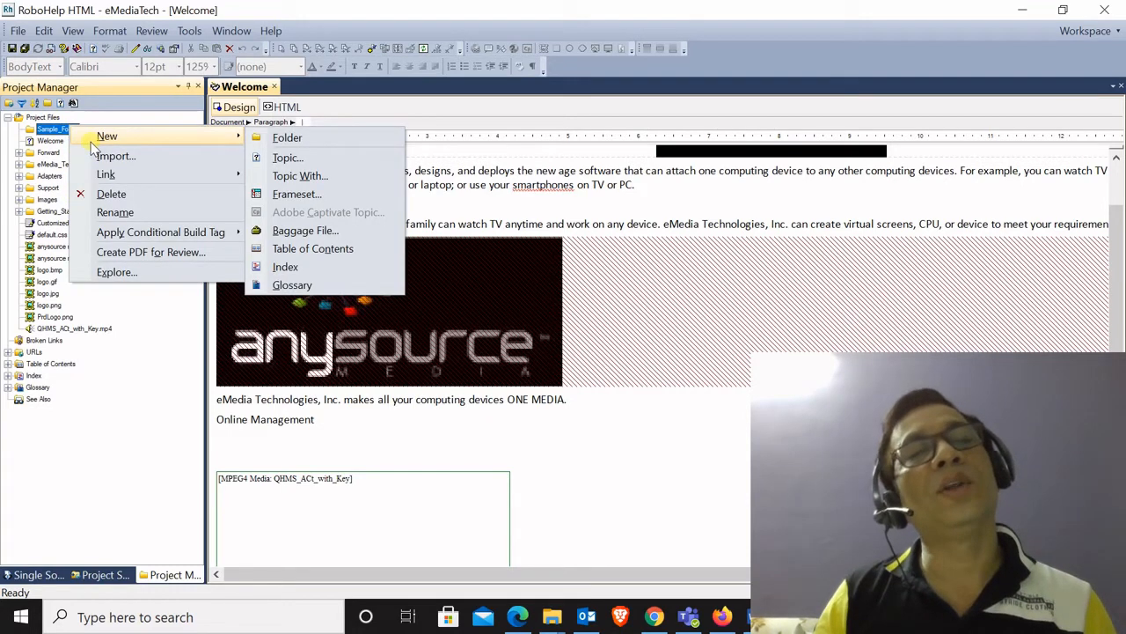
click(286, 158)
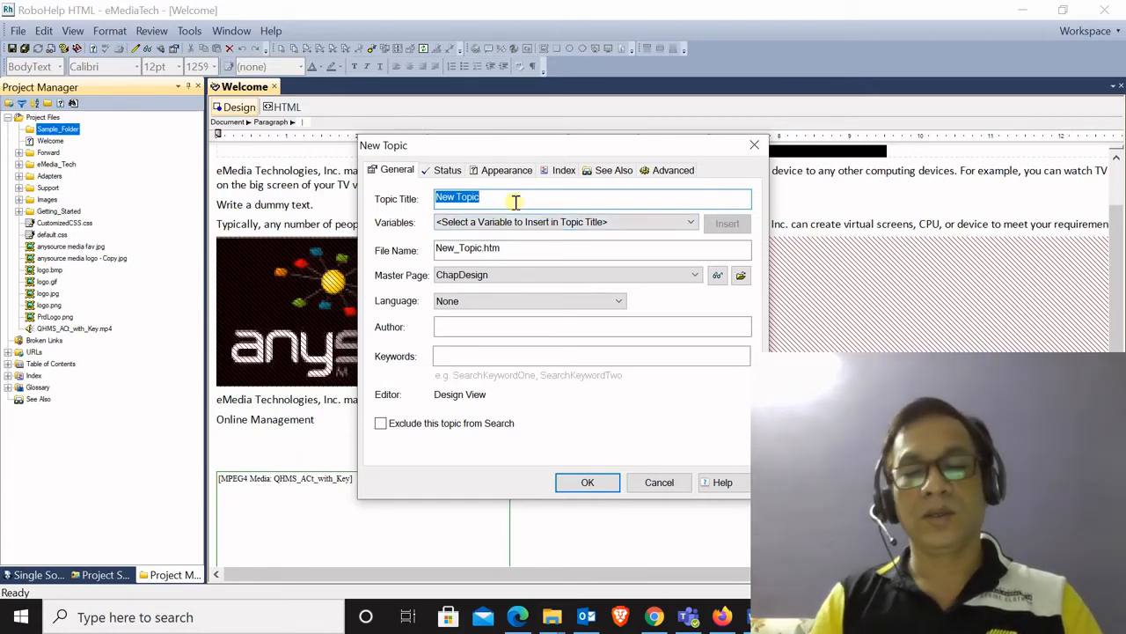
text(Sample )
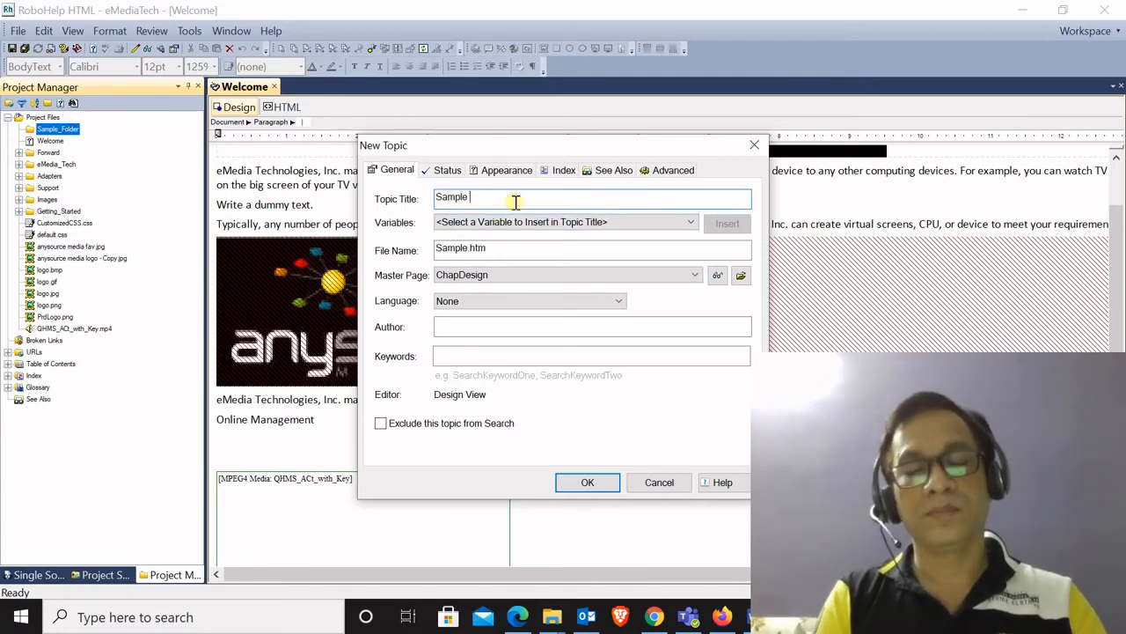
text(Topic)
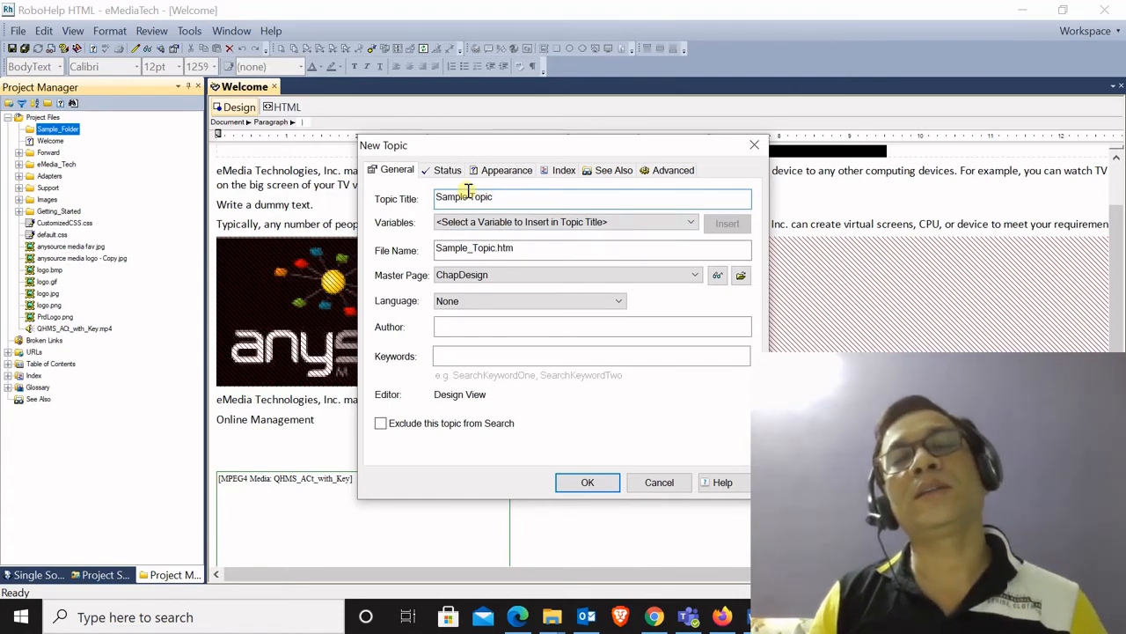
click(473, 250)
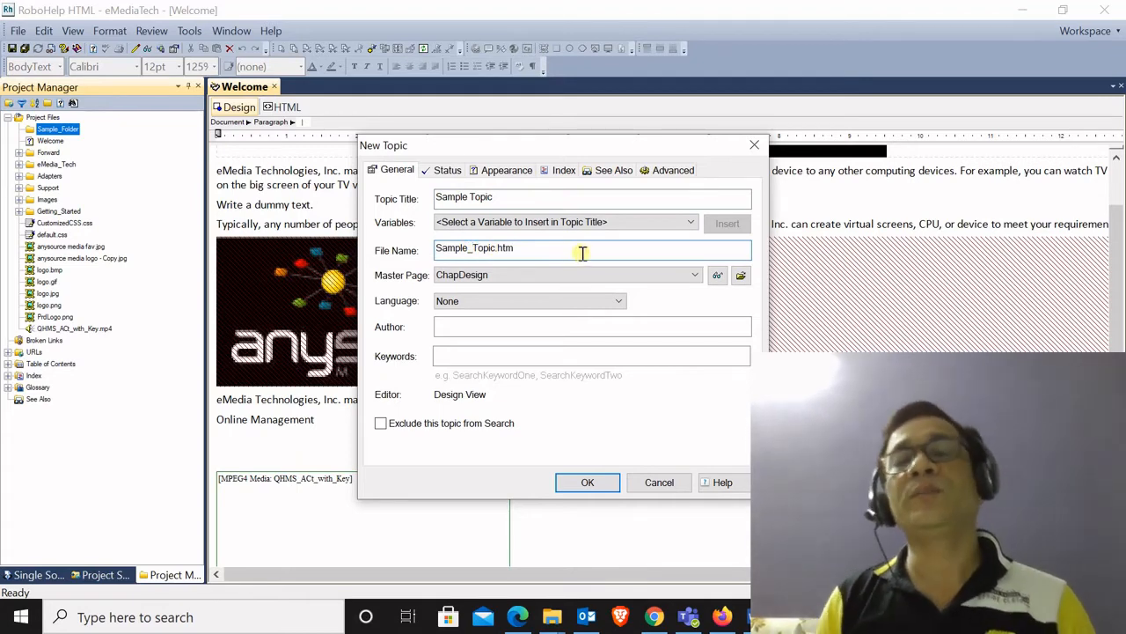
key(BackSpace)
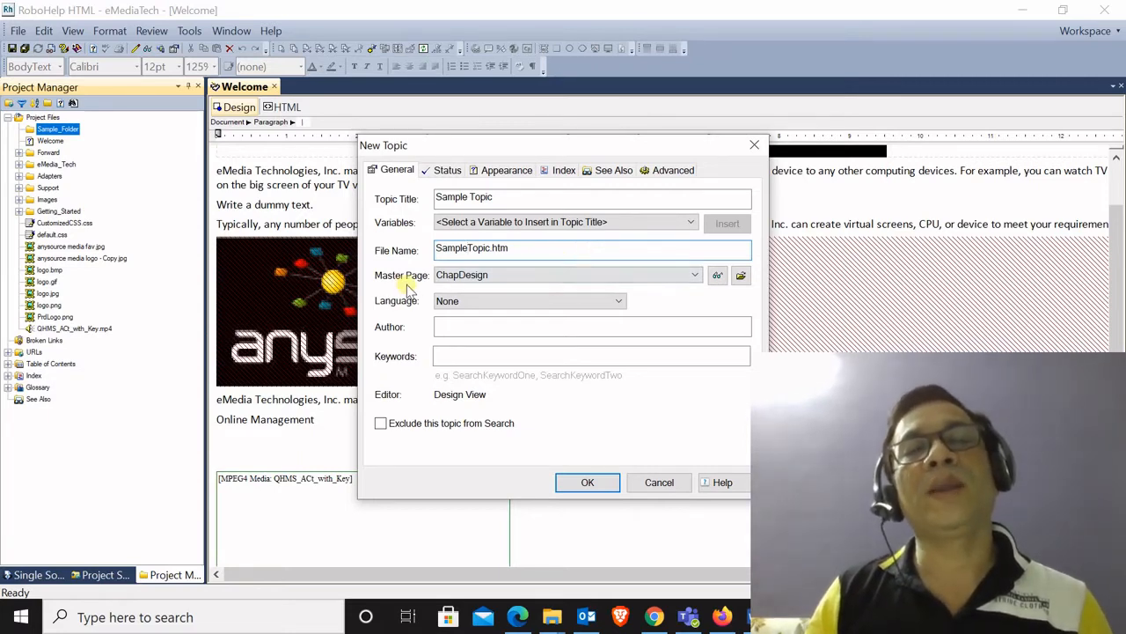
Set the new topic's master page to ChapDesign, its language to English (US) and its author to Author.
click(466, 278)
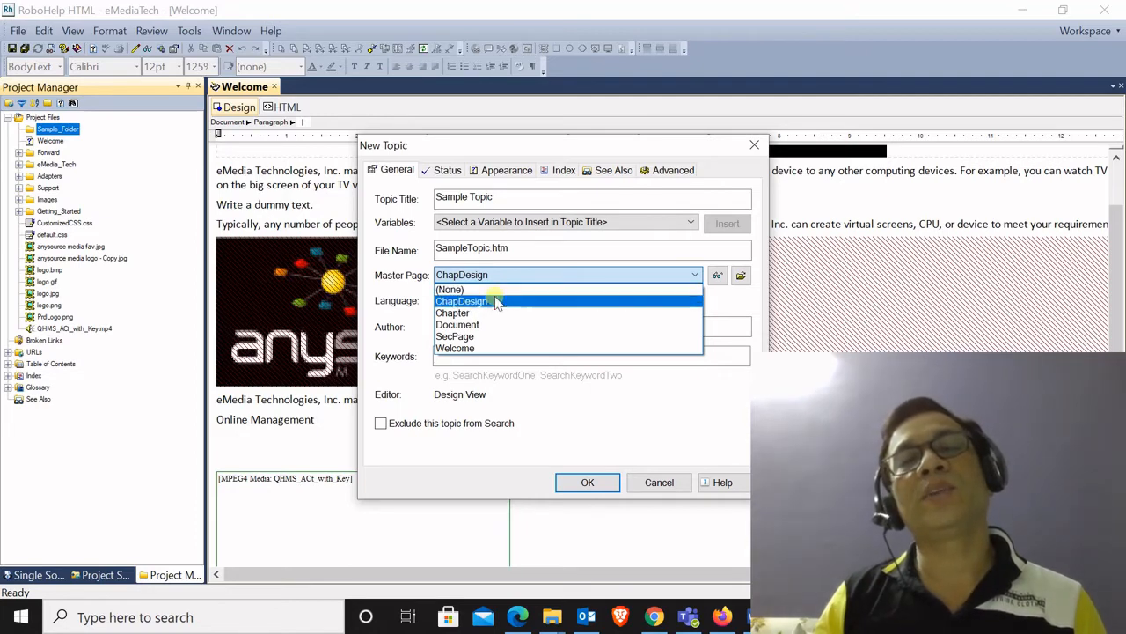
click(499, 302)
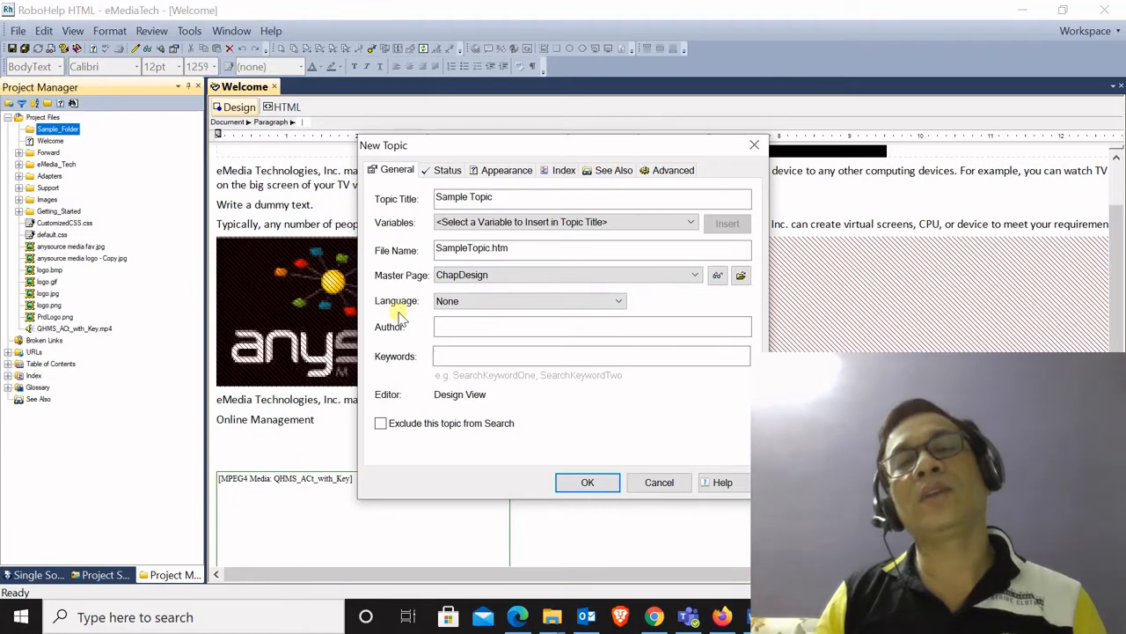
click(485, 303)
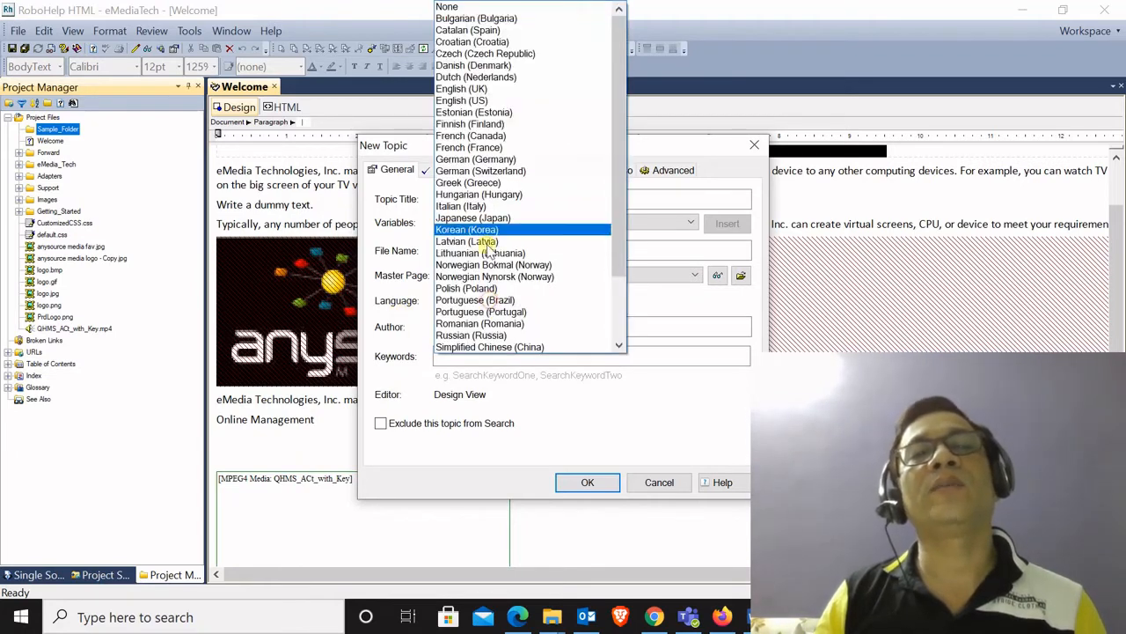
click(485, 103)
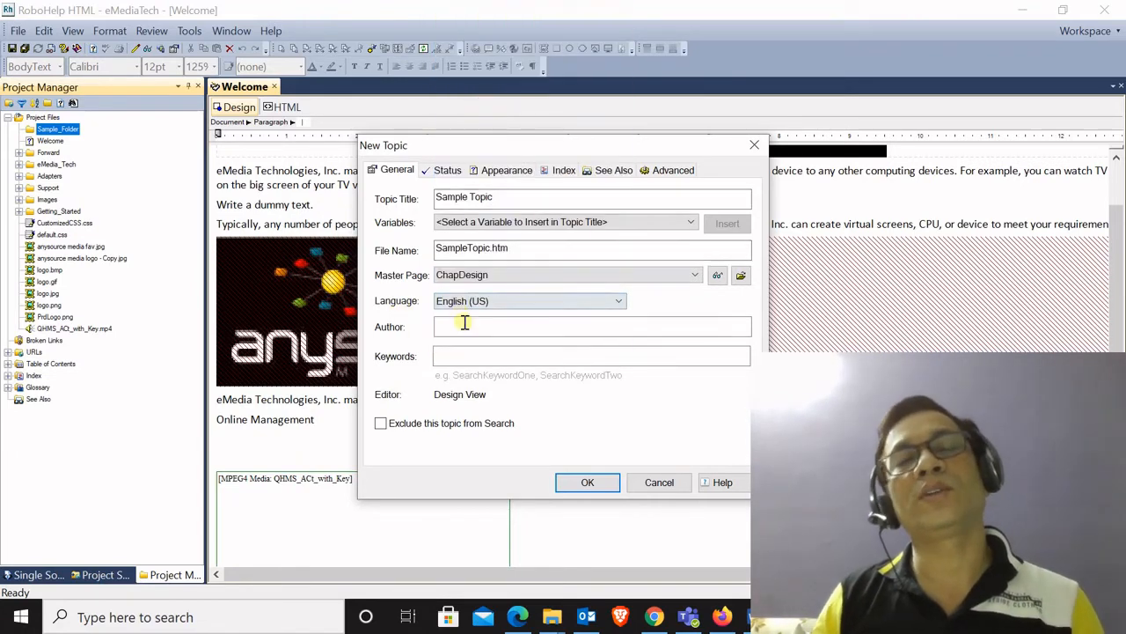
click(466, 326)
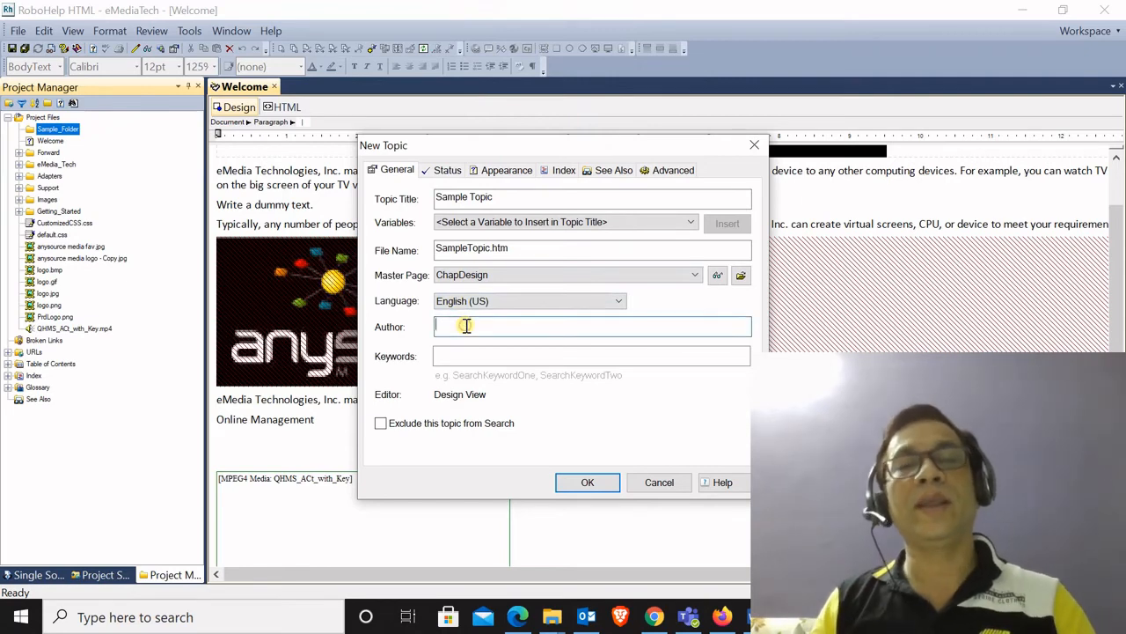
text(Author)
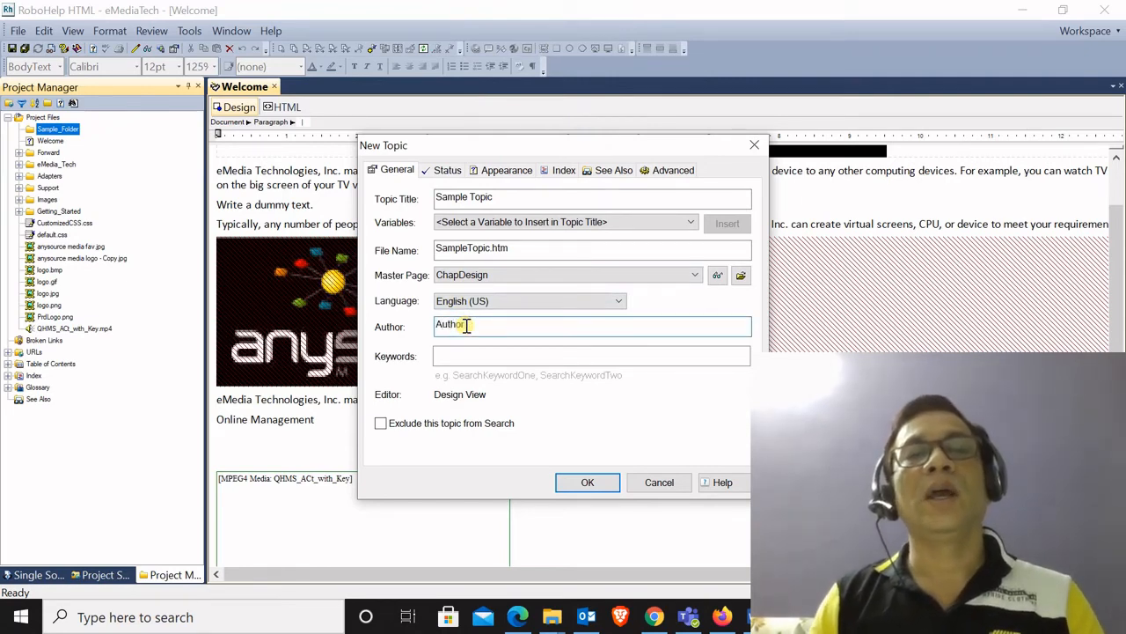
click(453, 362)
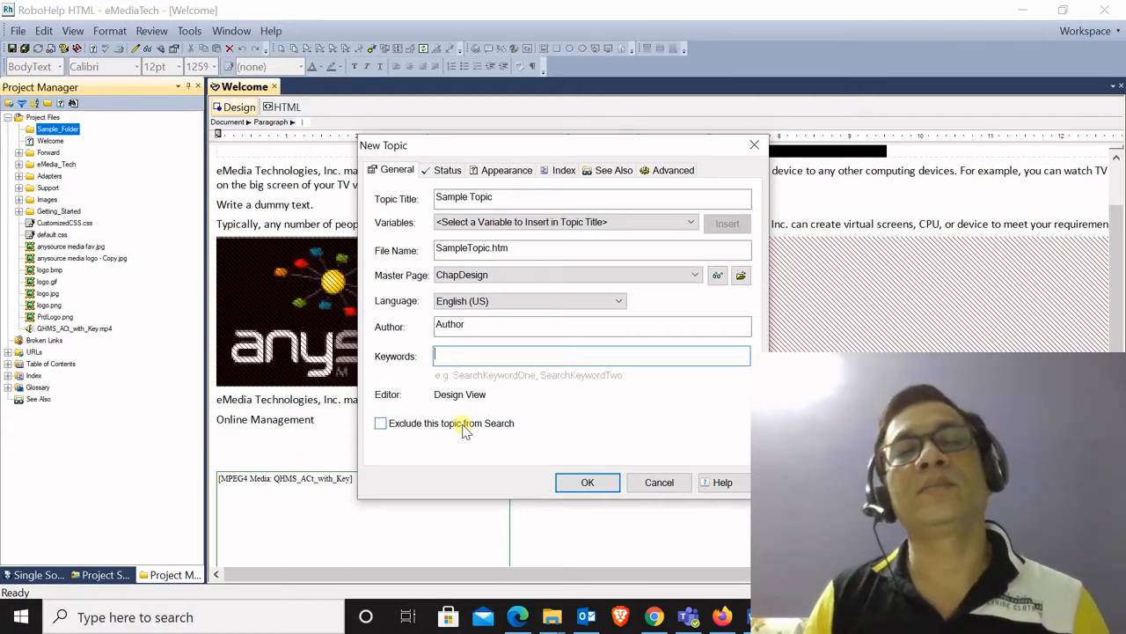
Review the status choices for the new topic and select In Progress.
click(447, 170)
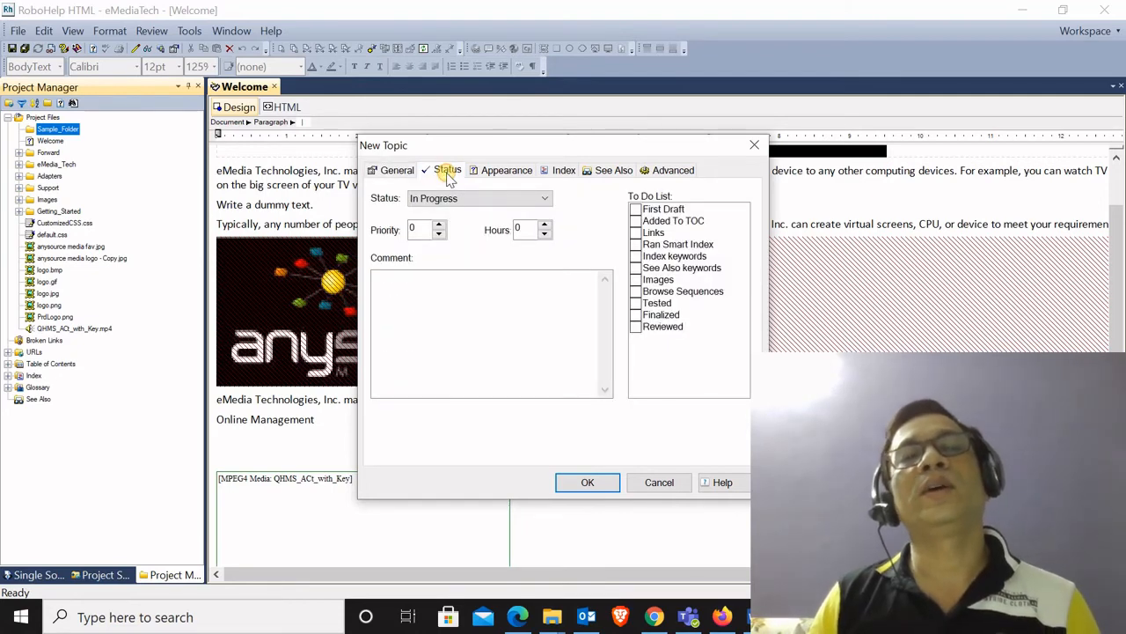
click(547, 198)
click(583, 204)
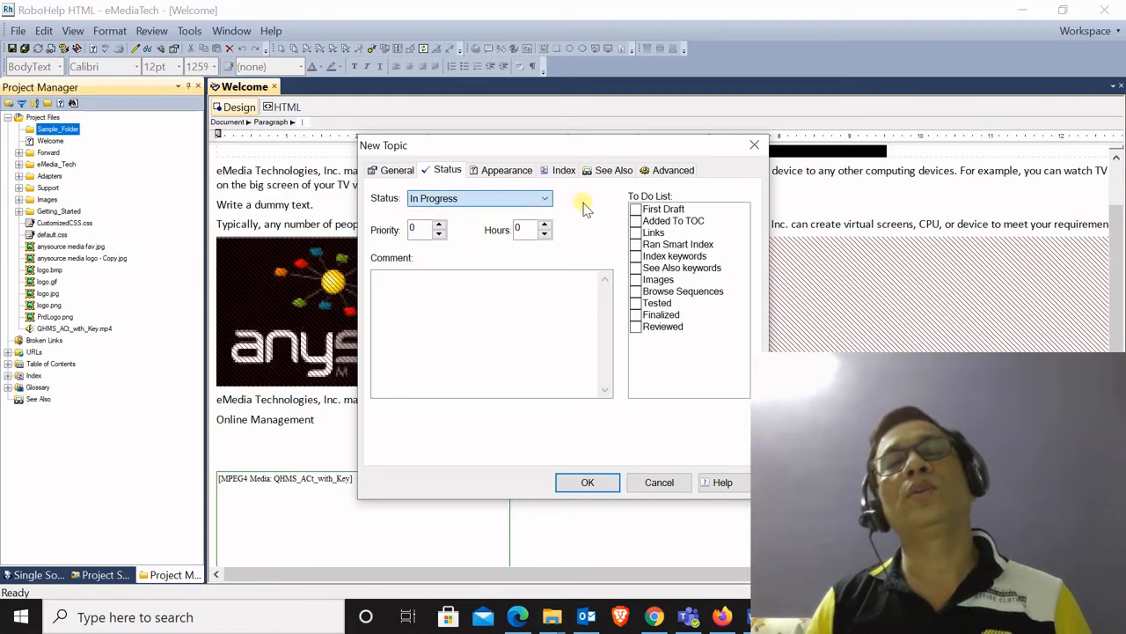
click(545, 199)
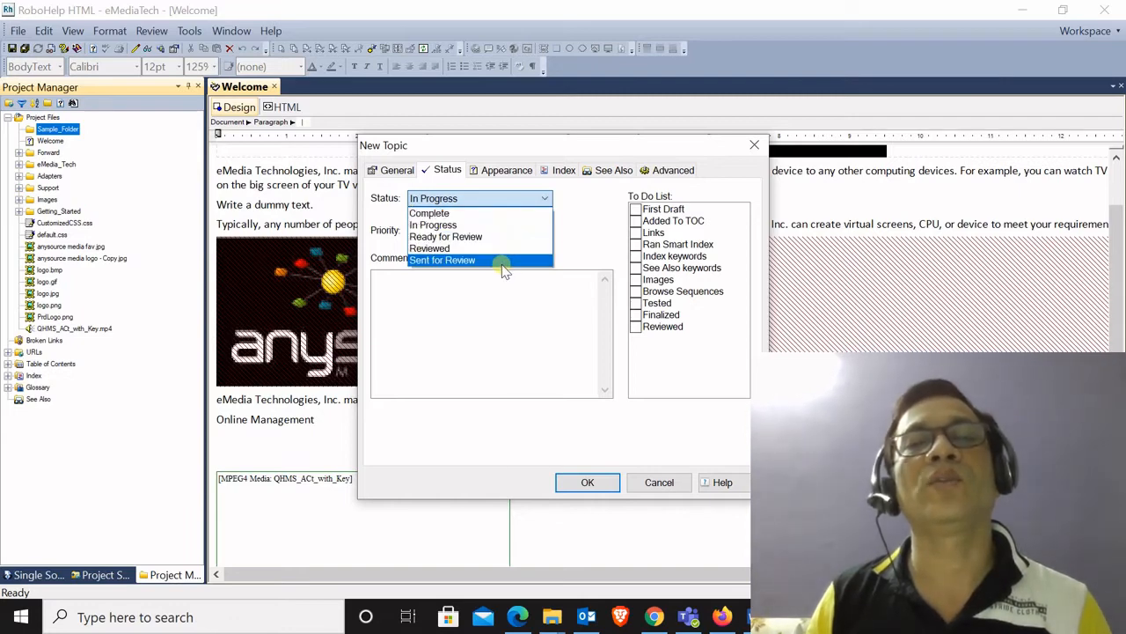
click(506, 226)
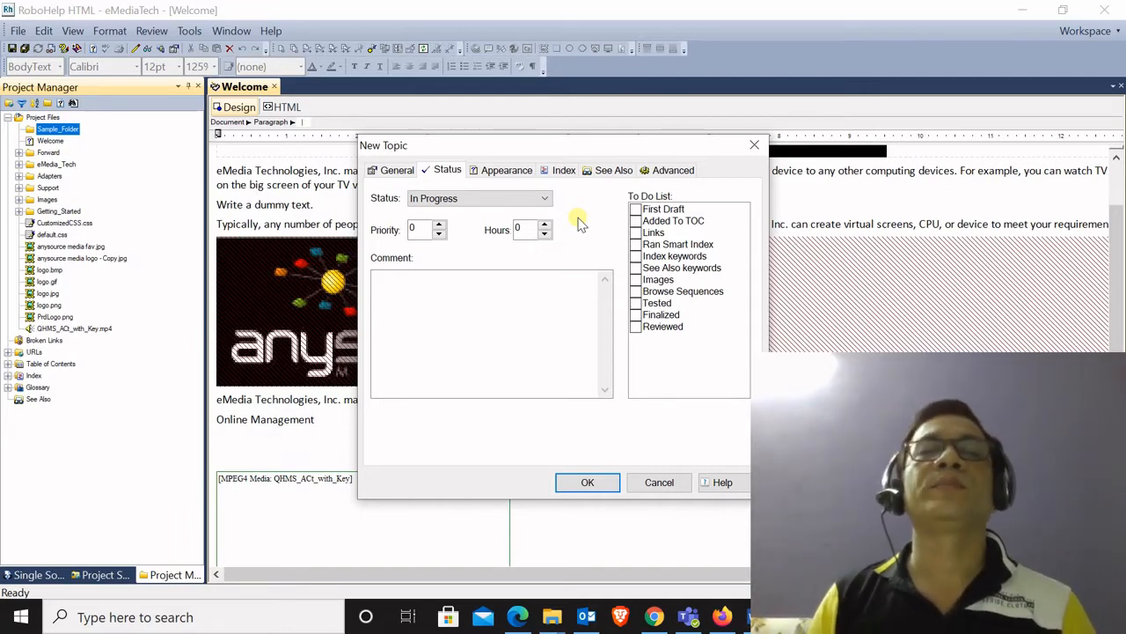
Check the new topic's style sheet options and add the index keyword Sample Keyword to the eMediaTech (Default) index.
click(517, 174)
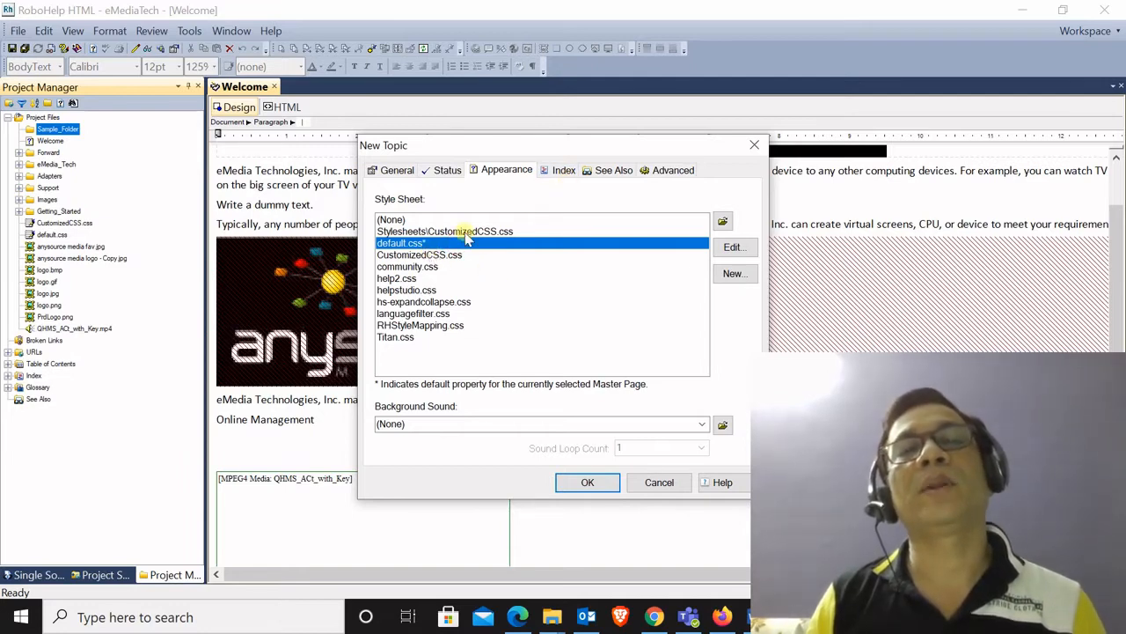
click(572, 171)
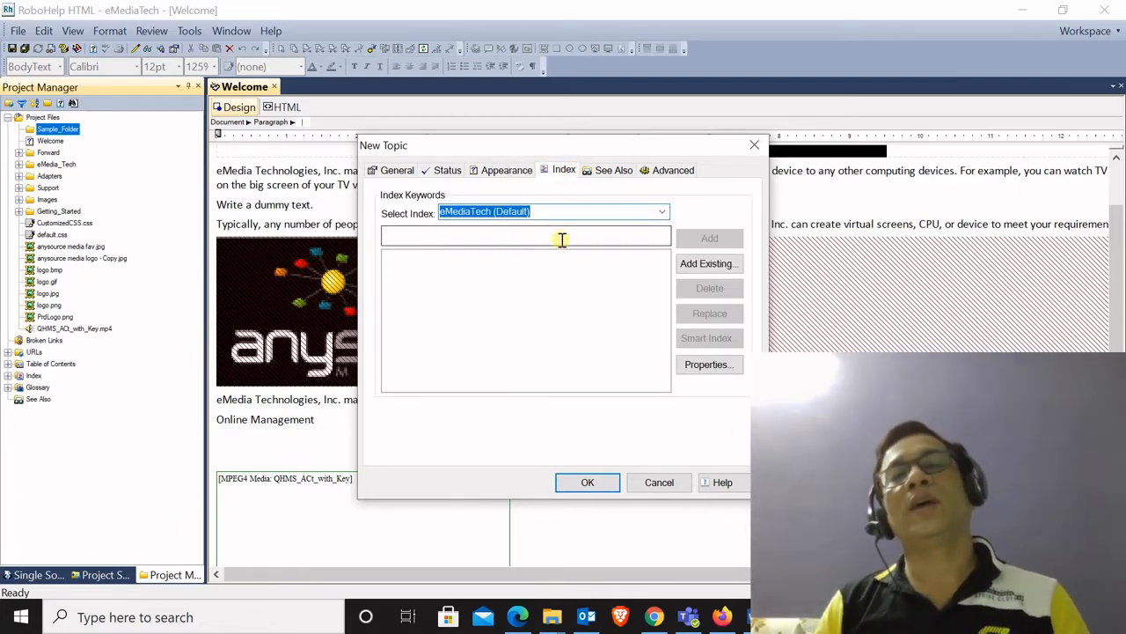
click(561, 238)
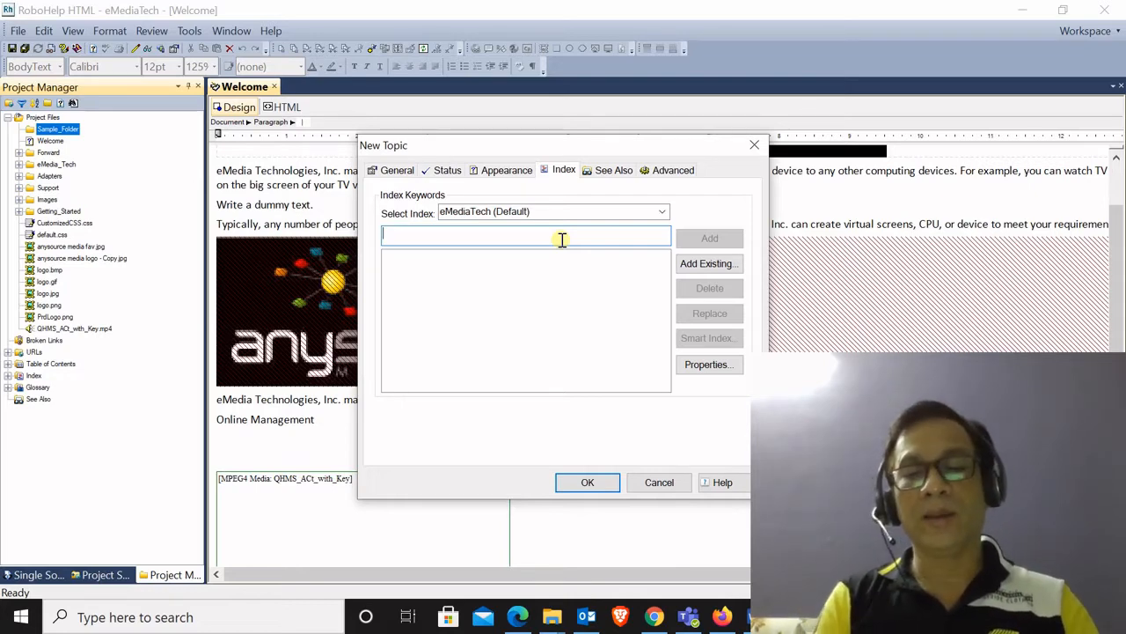
text(Sample)
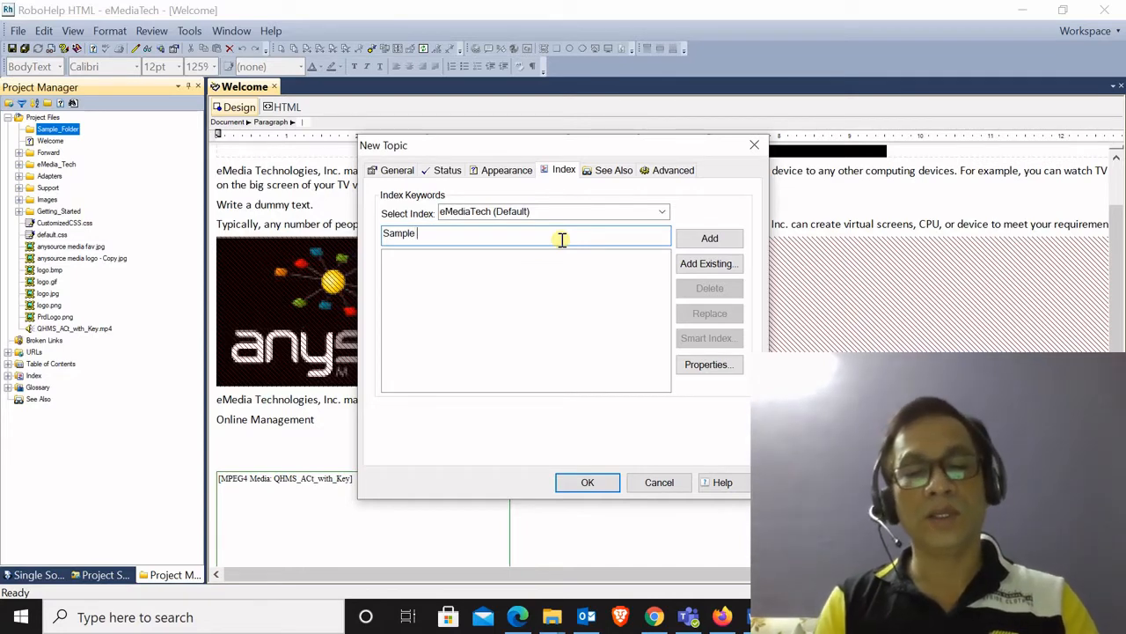
text(Keu)
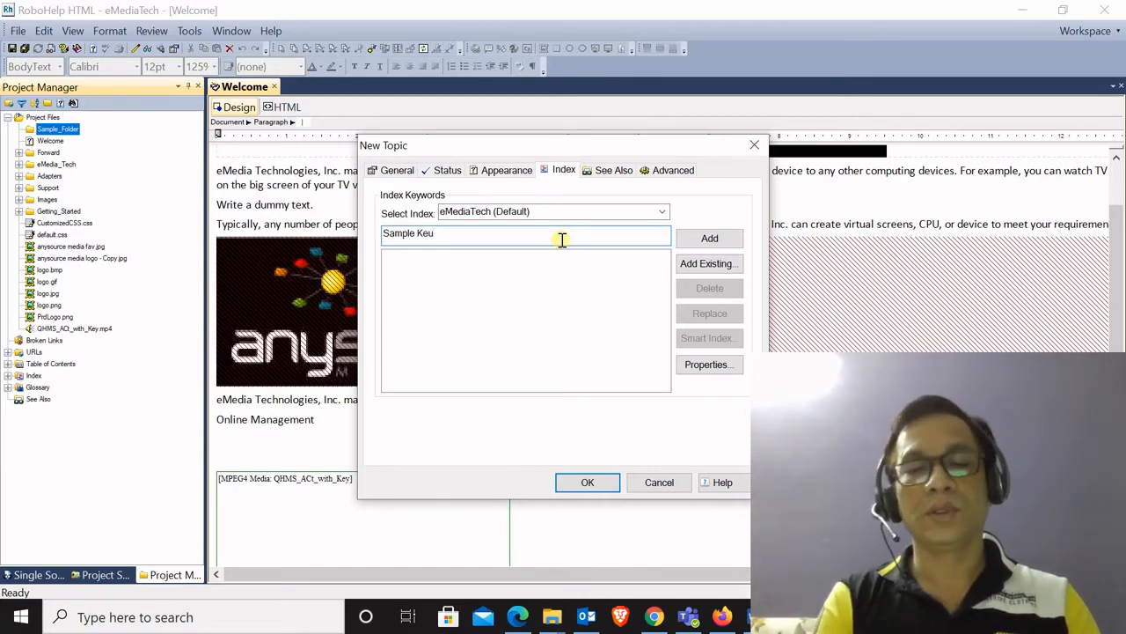
key(BackSpace)
text(yword)
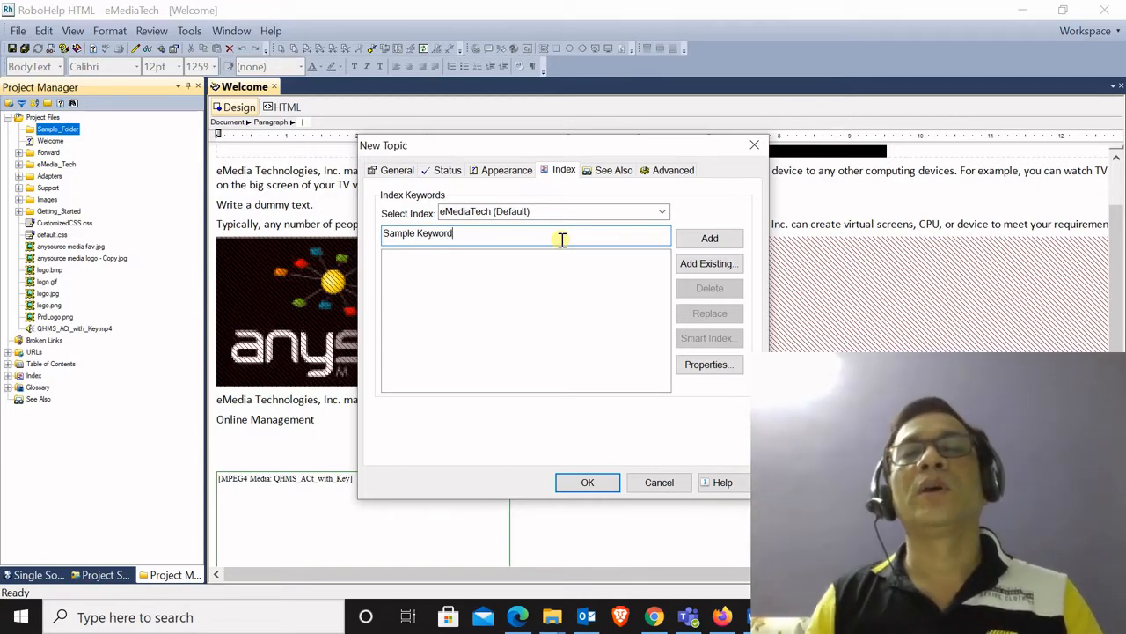
click(730, 240)
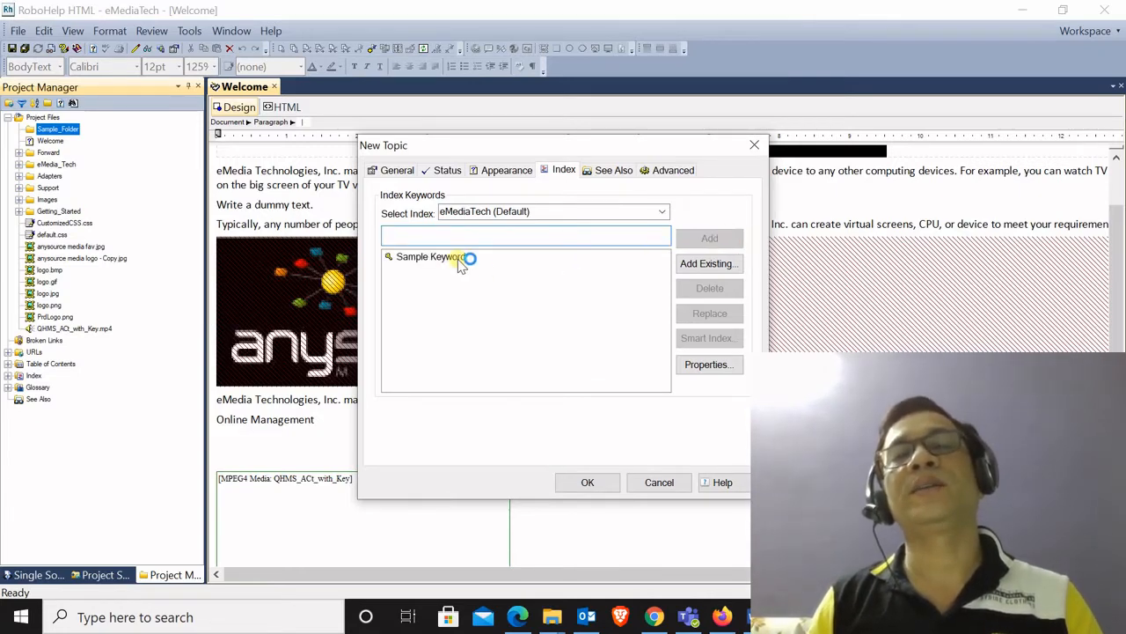
Review the new topic's See Also keywords and conditional build tags, and create the topic.
click(611, 170)
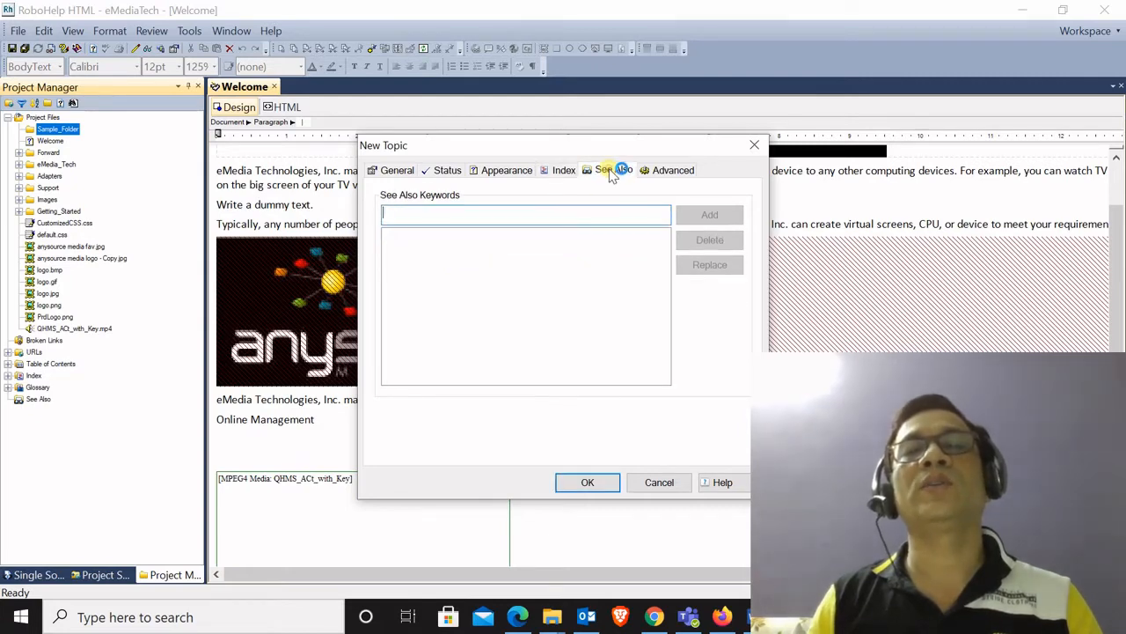
click(665, 172)
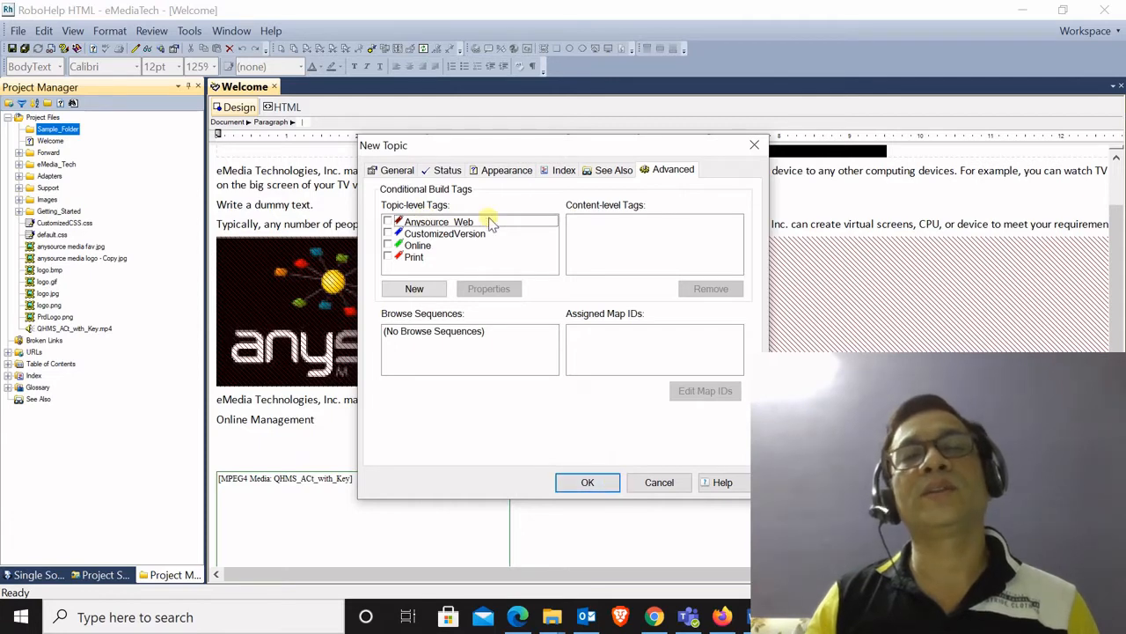
click(616, 479)
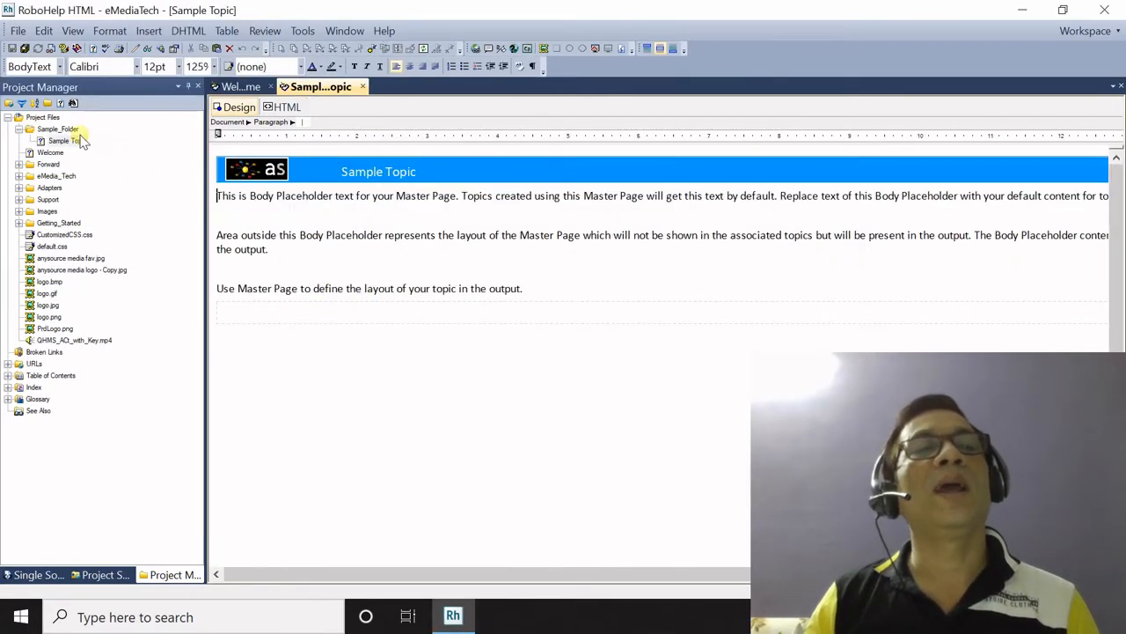
Expand Sample_Folder in the project tree and open Sample Topic for editing.
double_click(78, 132)
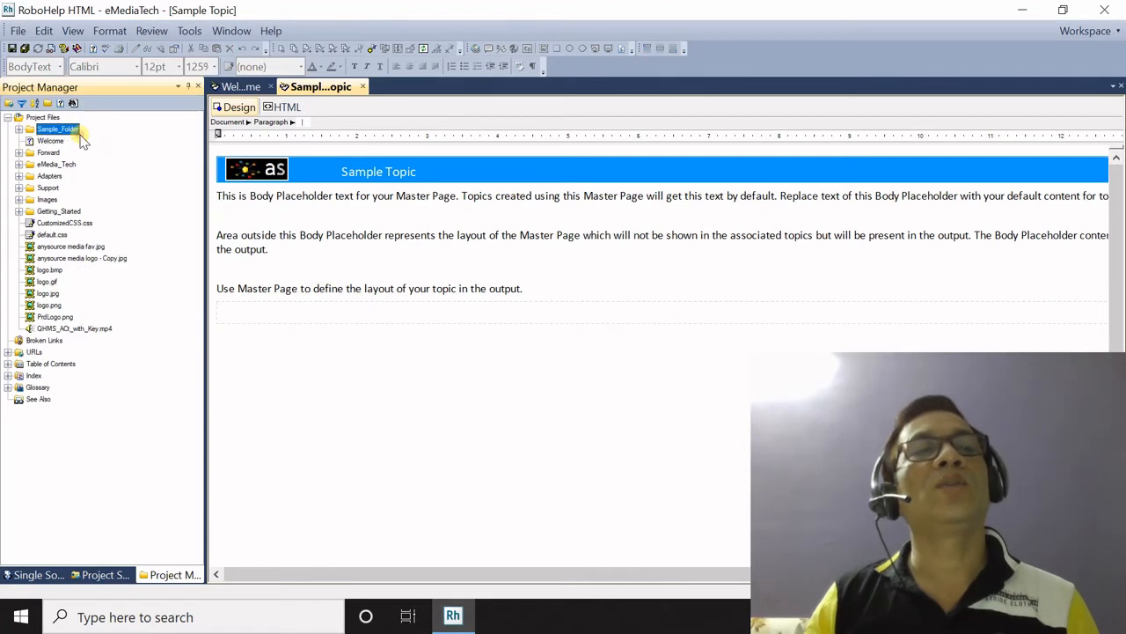
click(19, 129)
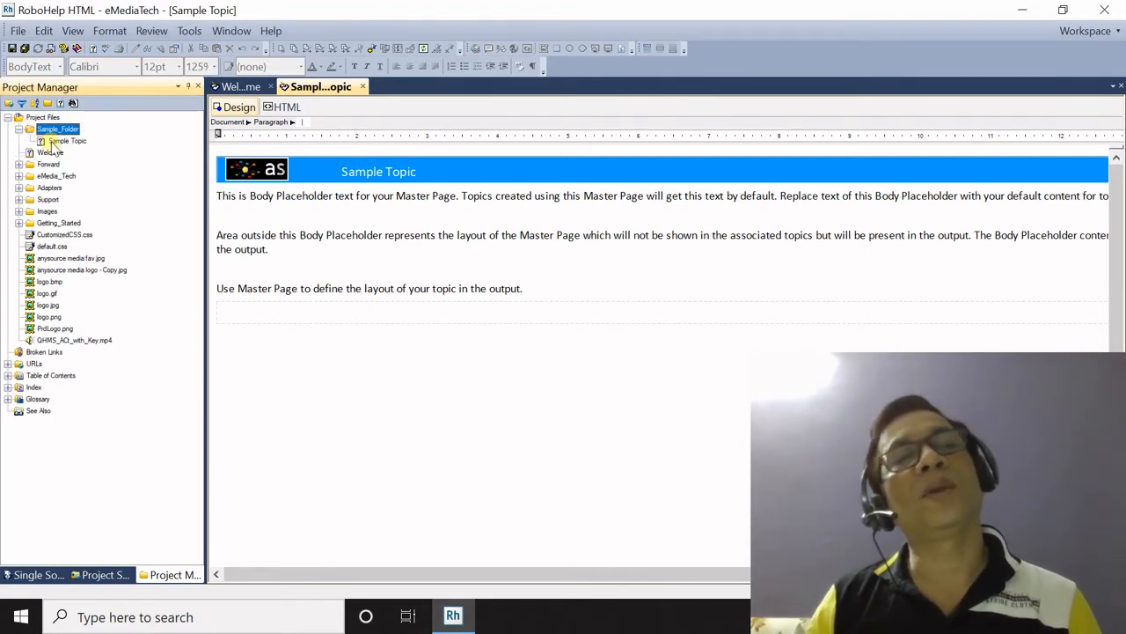
double_click(53, 142)
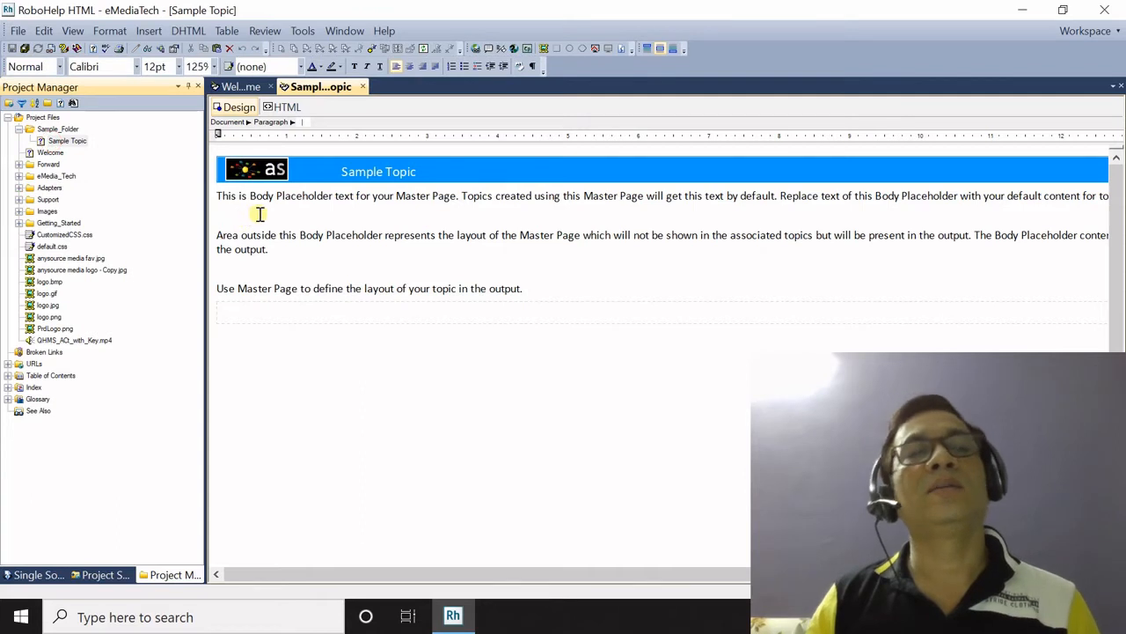
Insert the line "Add the content here." above the body placeholder text in Sample Topic and save the topic.
click(220, 195)
key(Return)
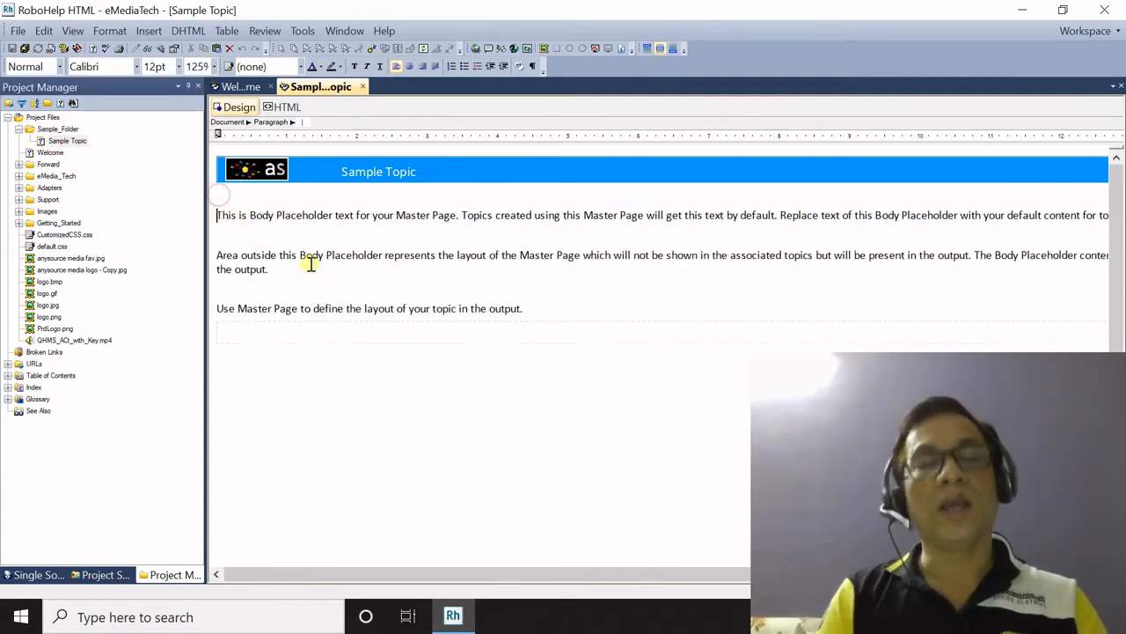
text(Add )
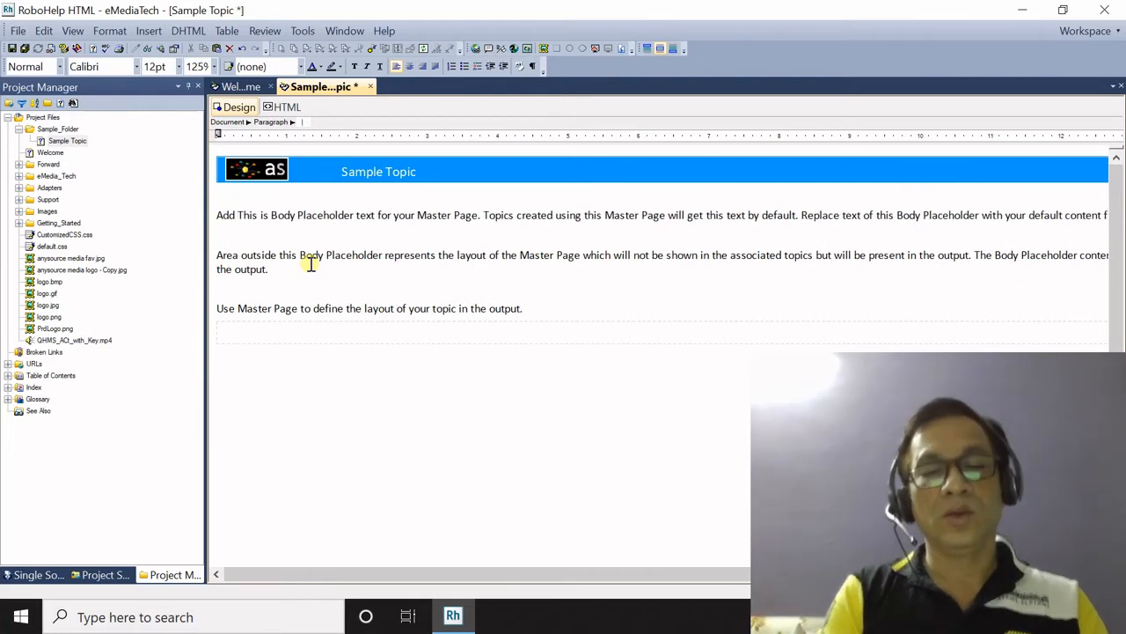
text(teh content he)
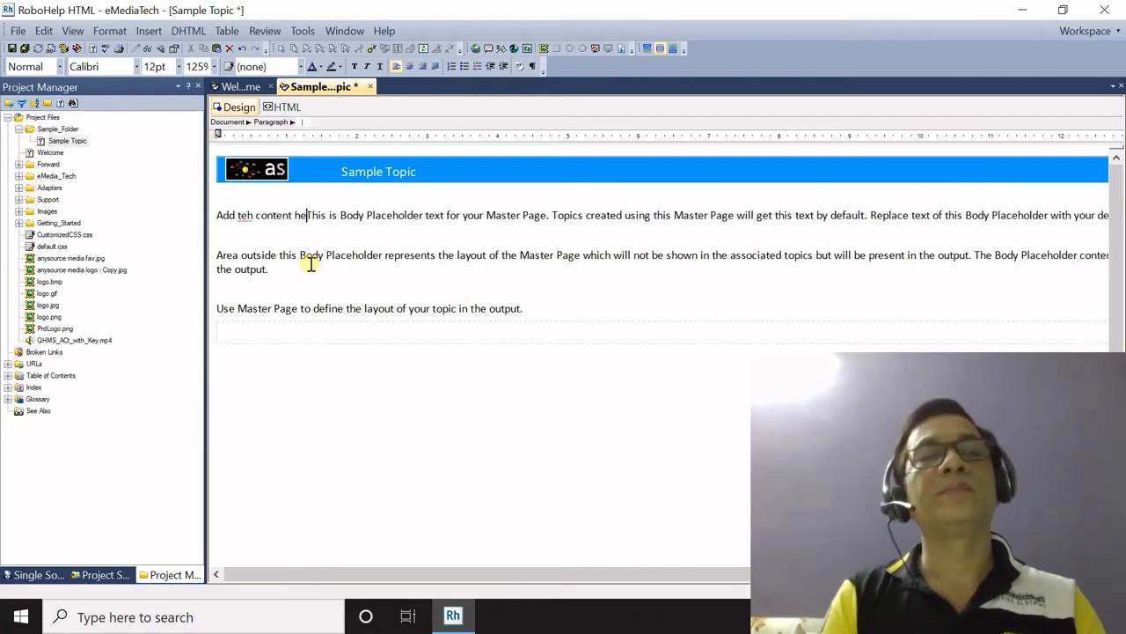
text(re.)
key(Return)
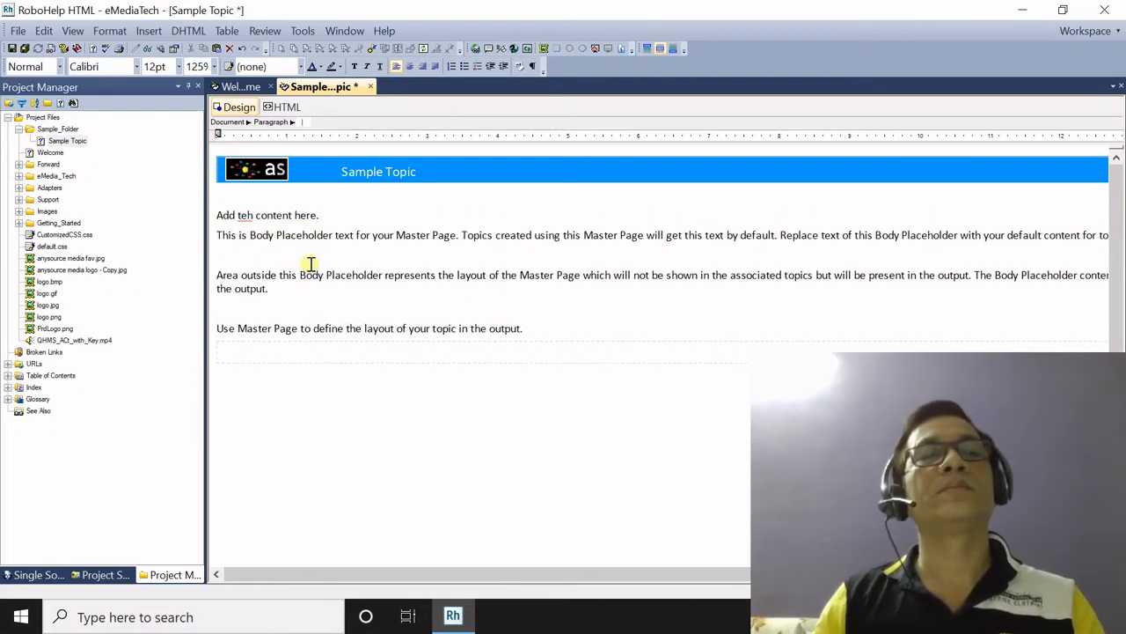
click(241, 214)
key(Delete)
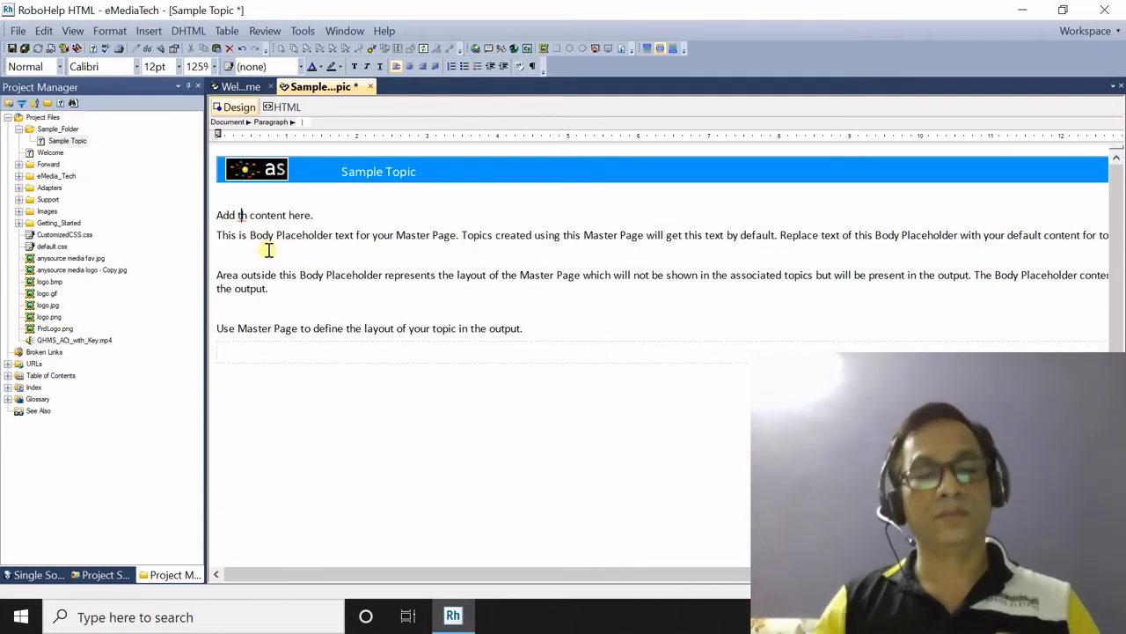
text(e)
key(ctrl+s)
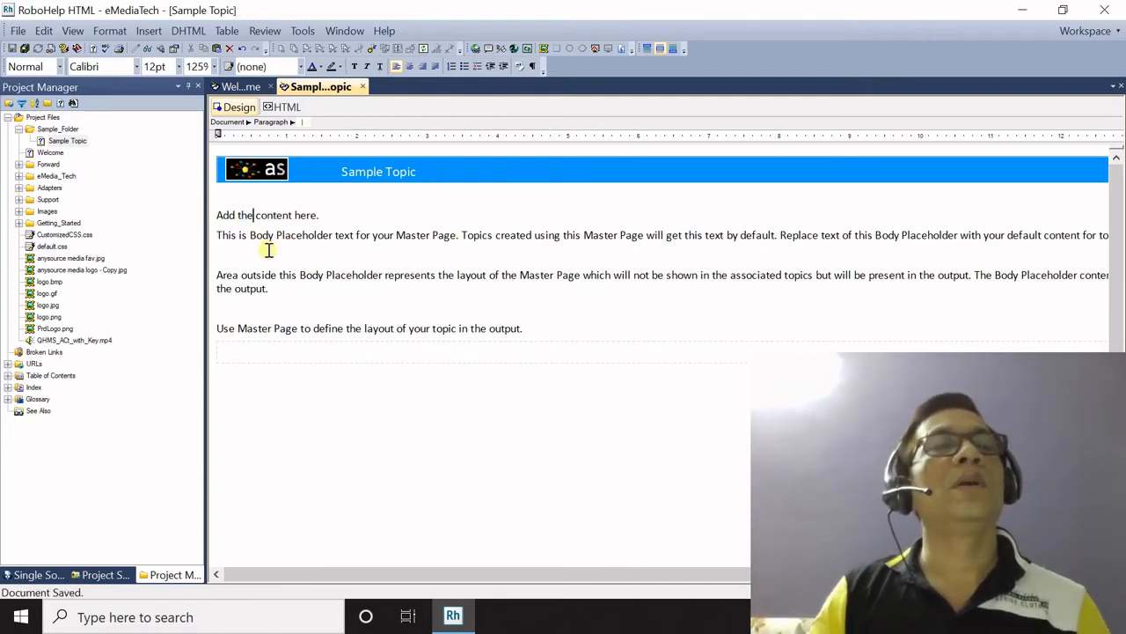
Collapse Sample_Folder and examine the project's Broken Links and URLs entries.
click(18, 129)
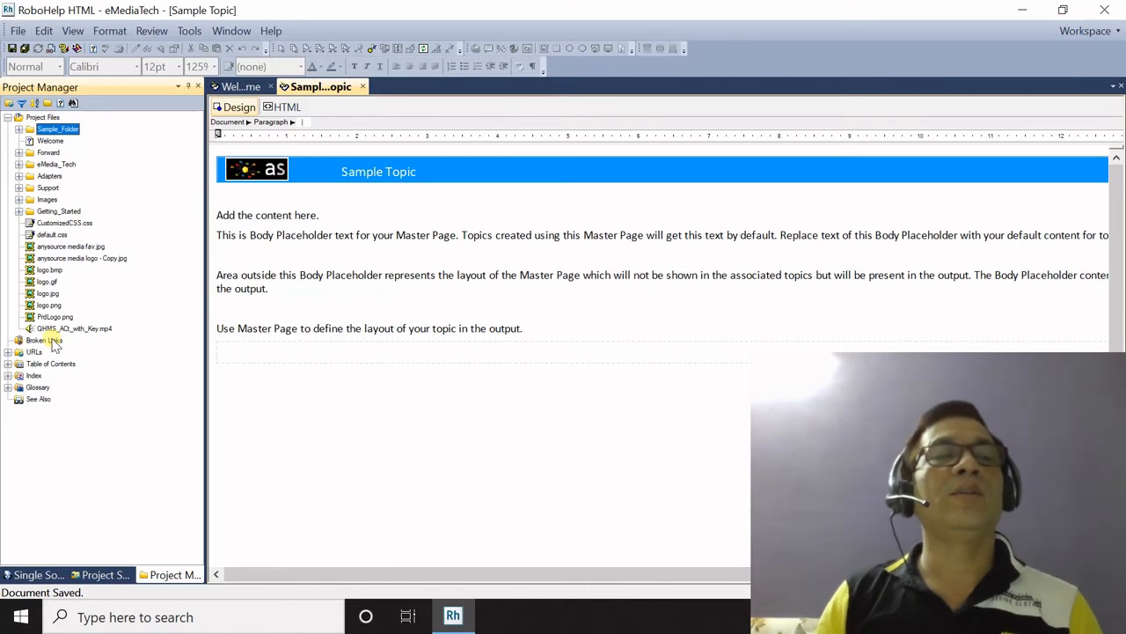
click(49, 341)
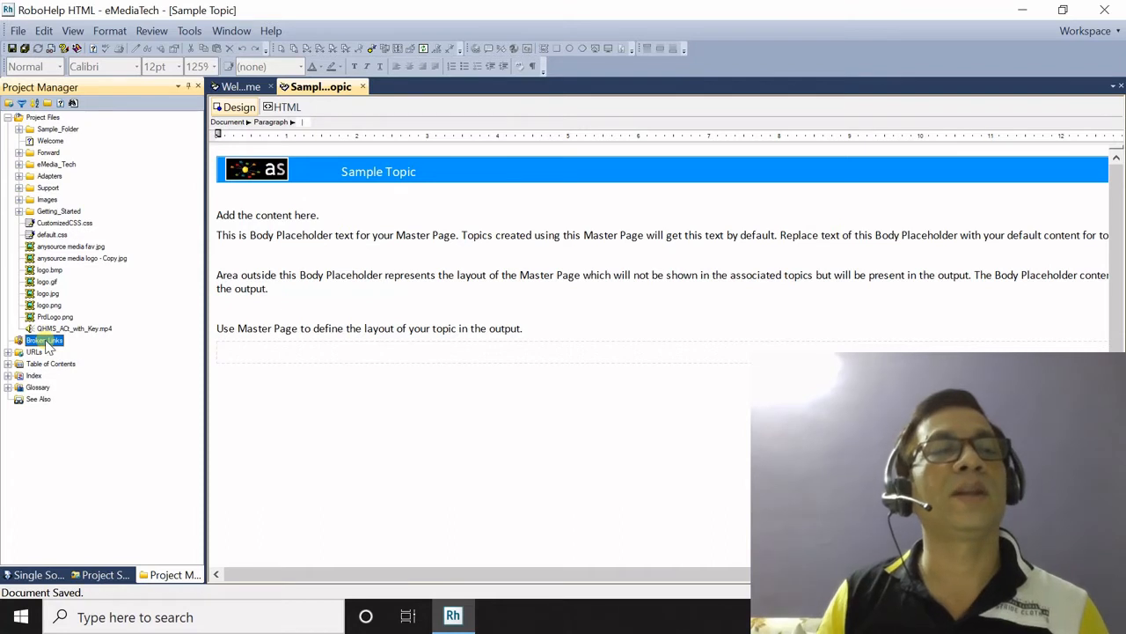
click(8, 351)
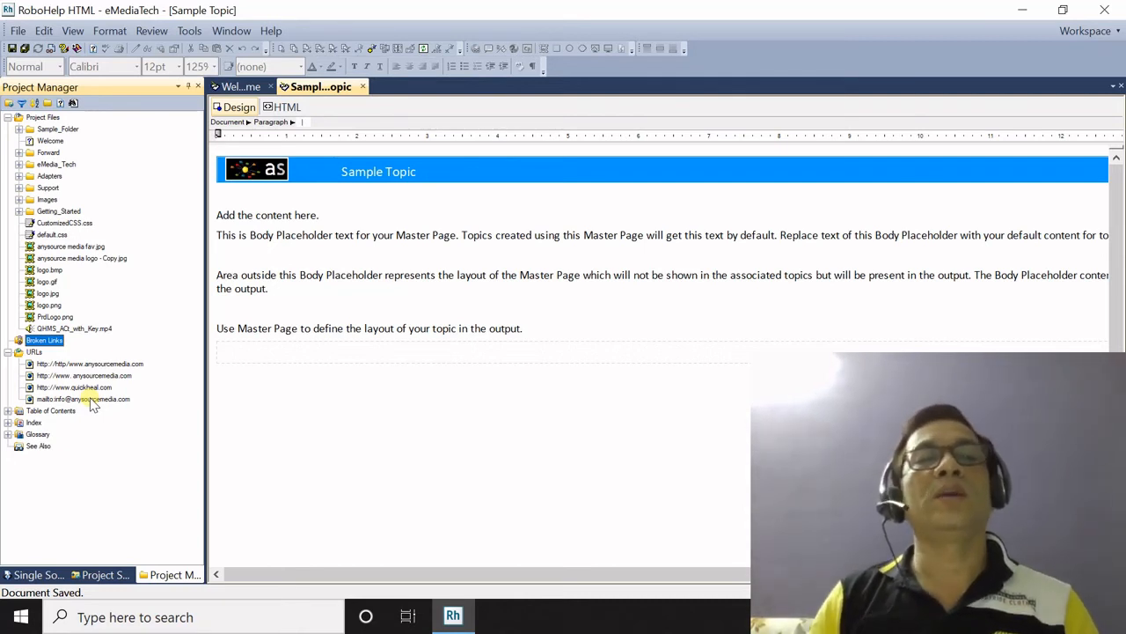
click(550, 323)
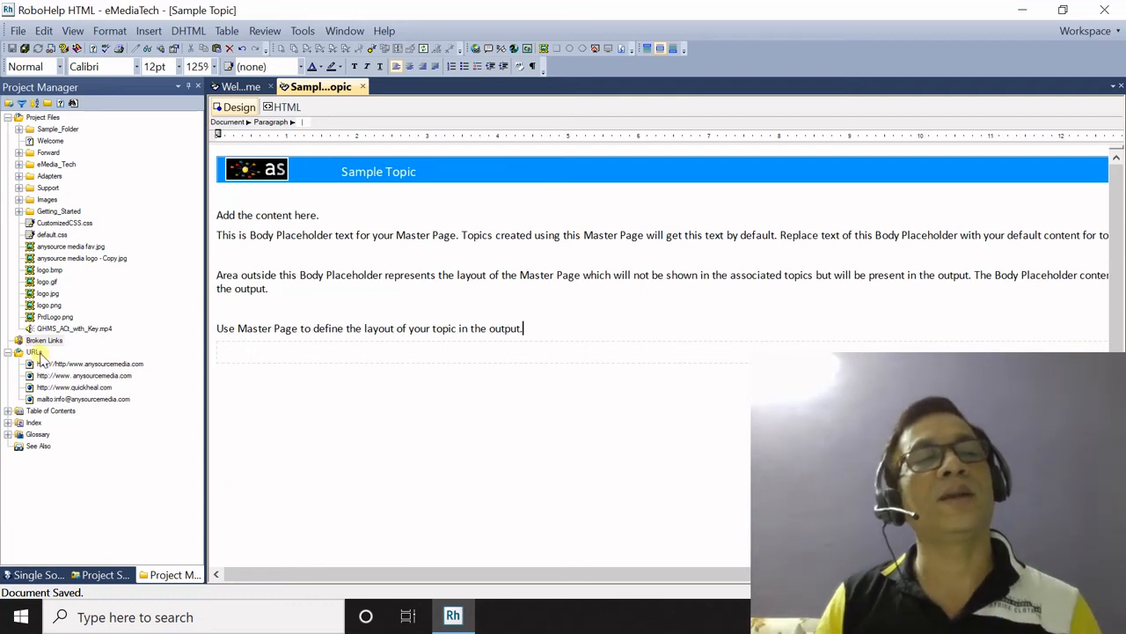
Start a new table of contents for the project and name it Sample One.
click(7, 411)
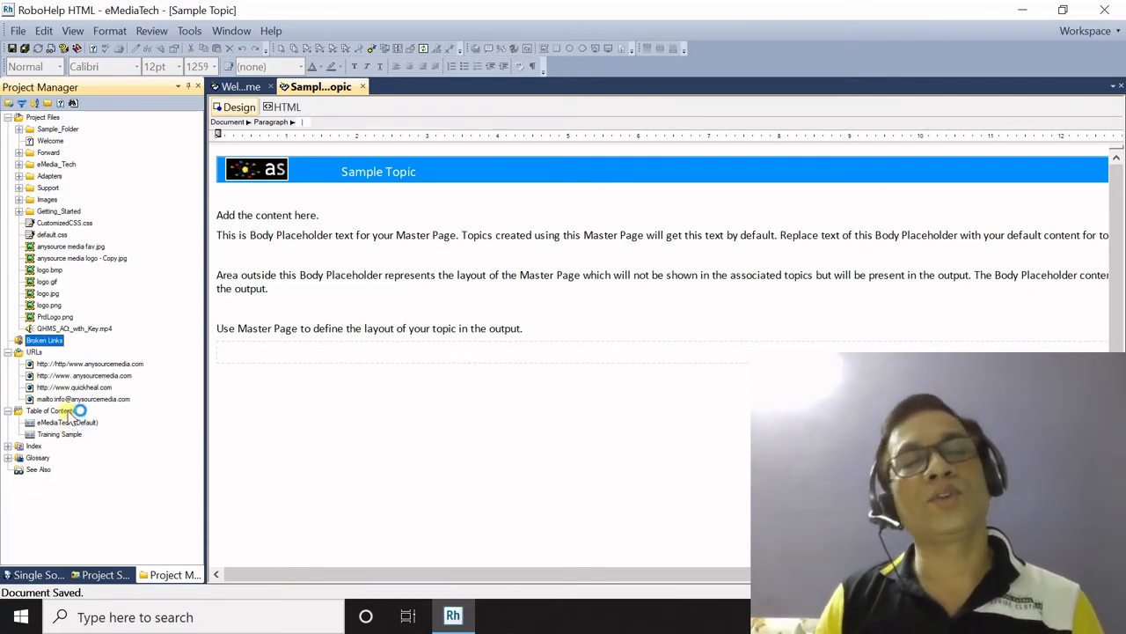
click(69, 411)
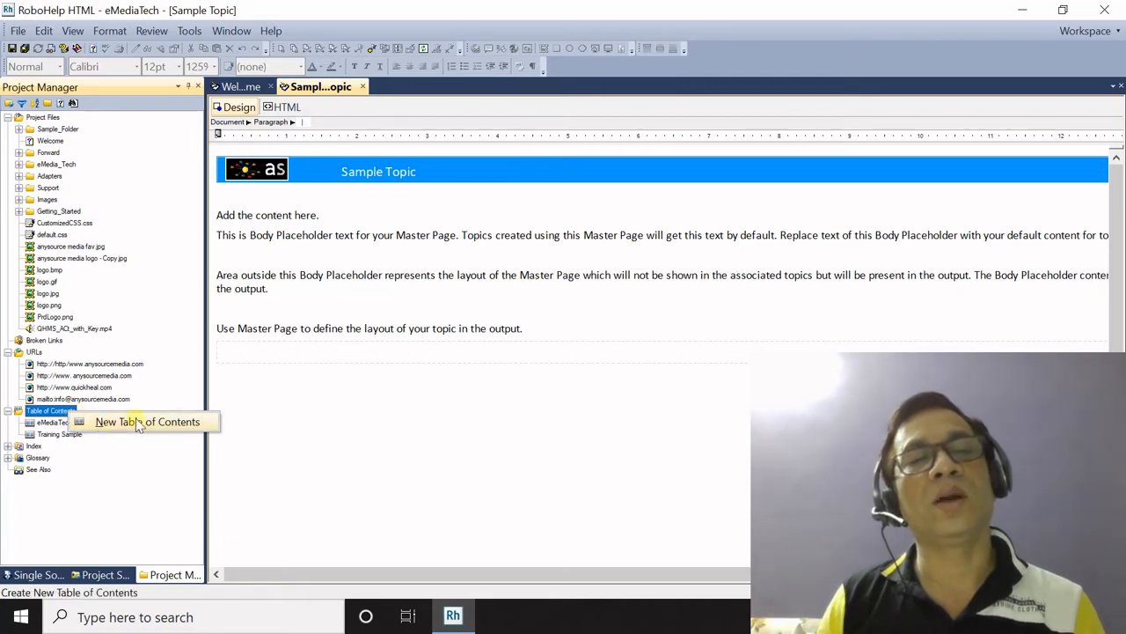
click(208, 423)
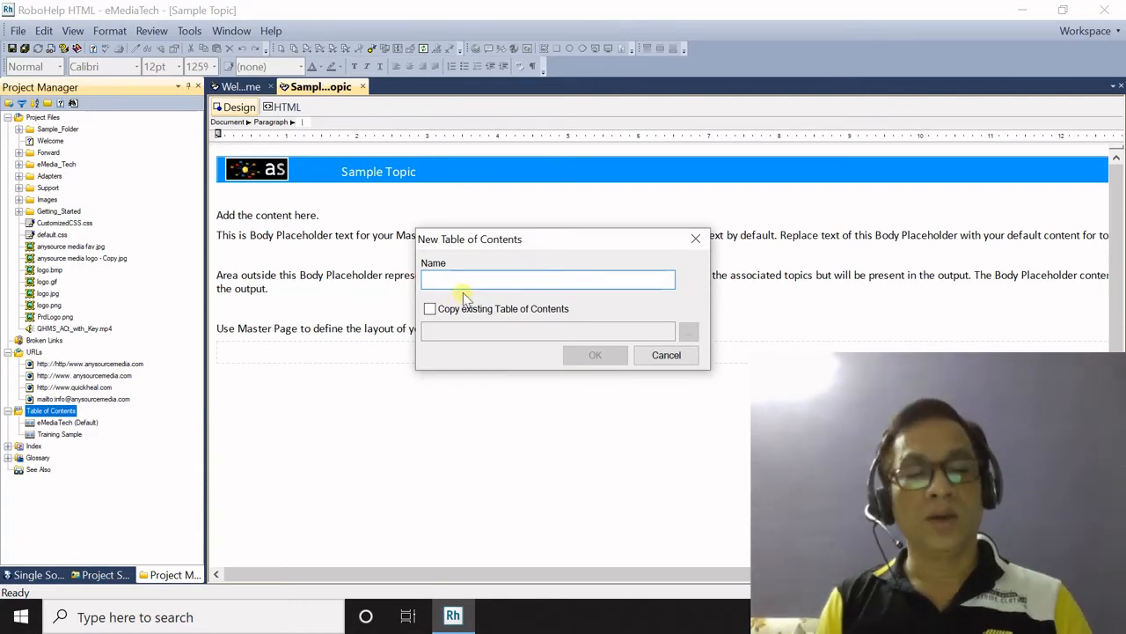
text(S)
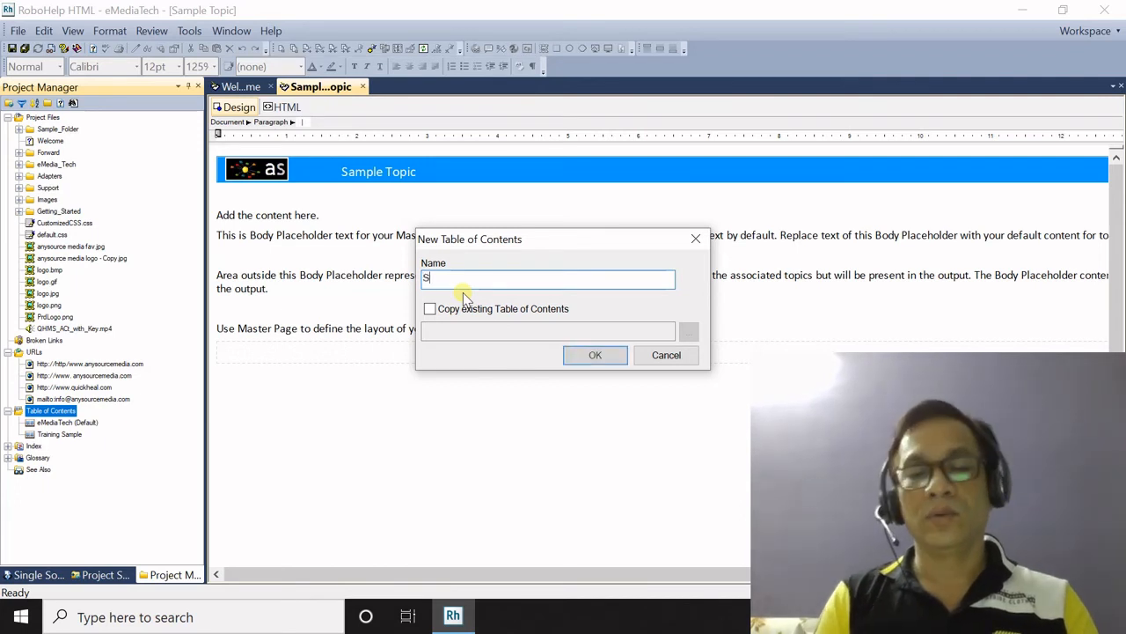
text(ampl)
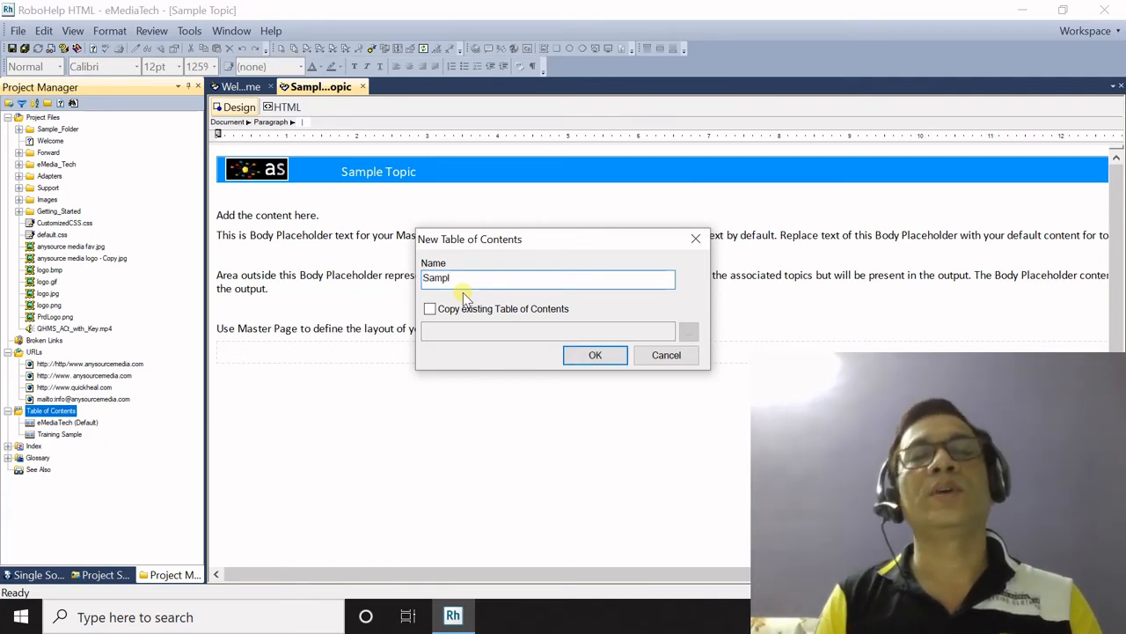
text(e)
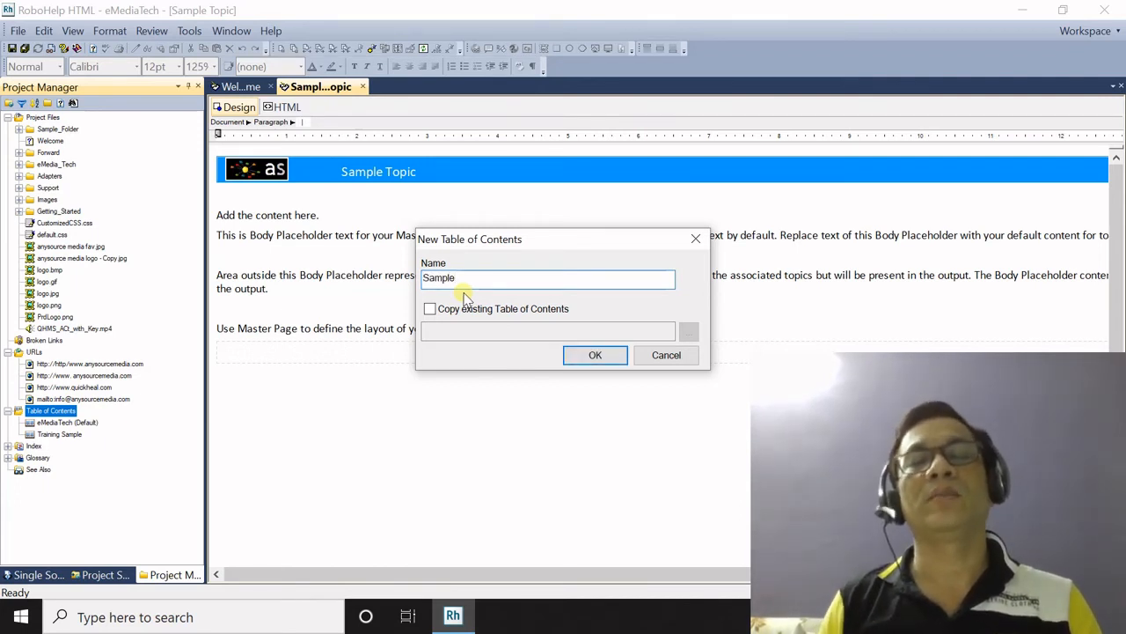
text( One)
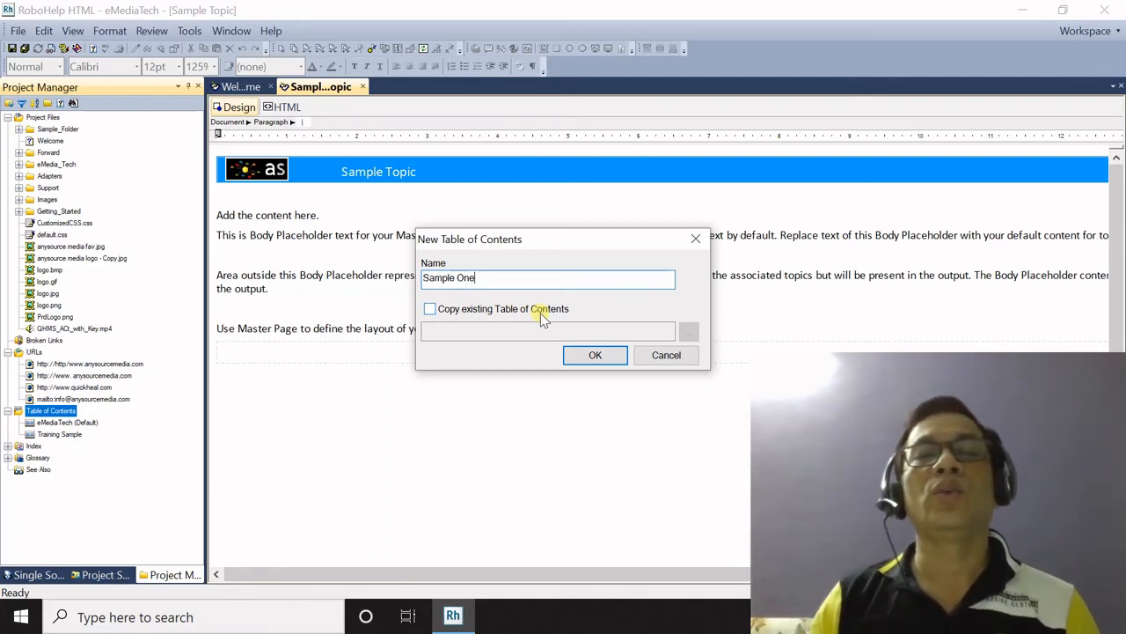
click(431, 309)
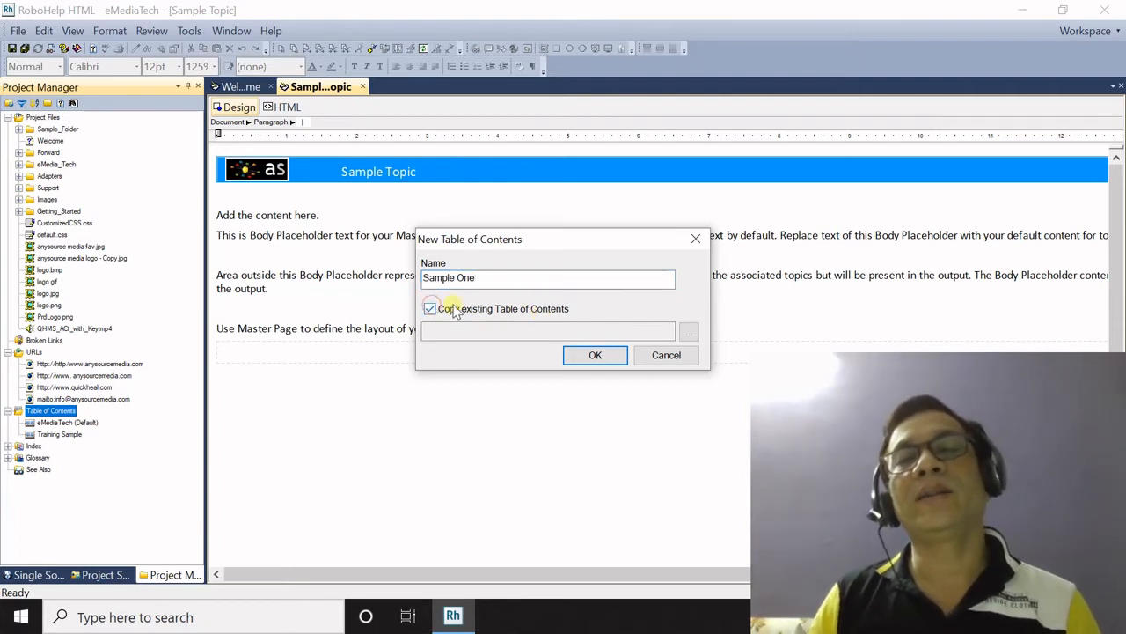
click(689, 331)
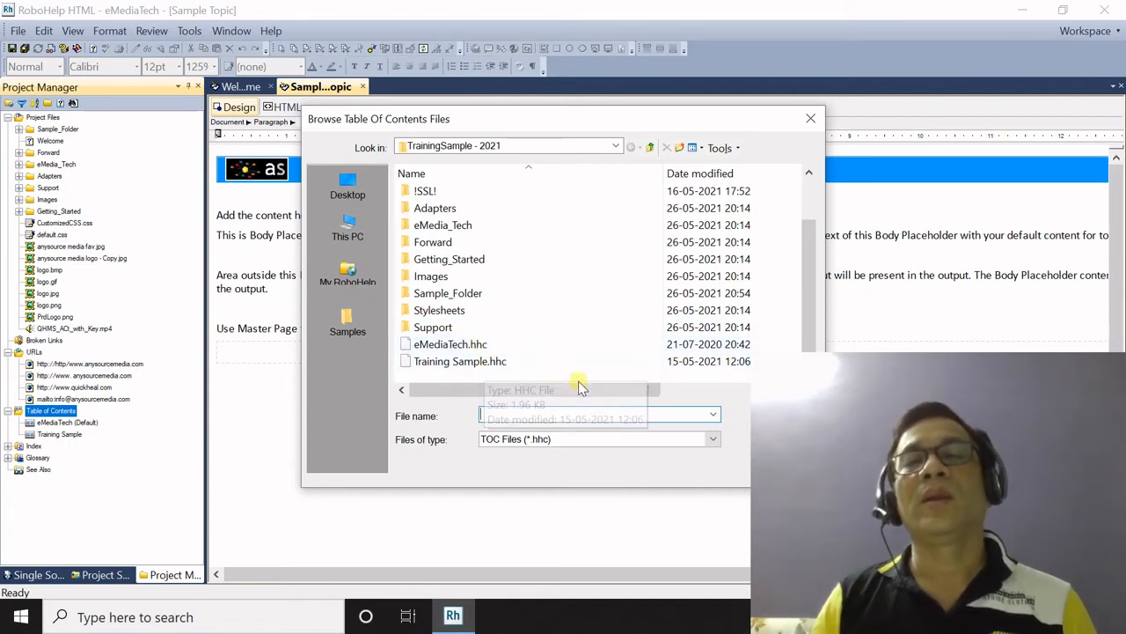
click(487, 364)
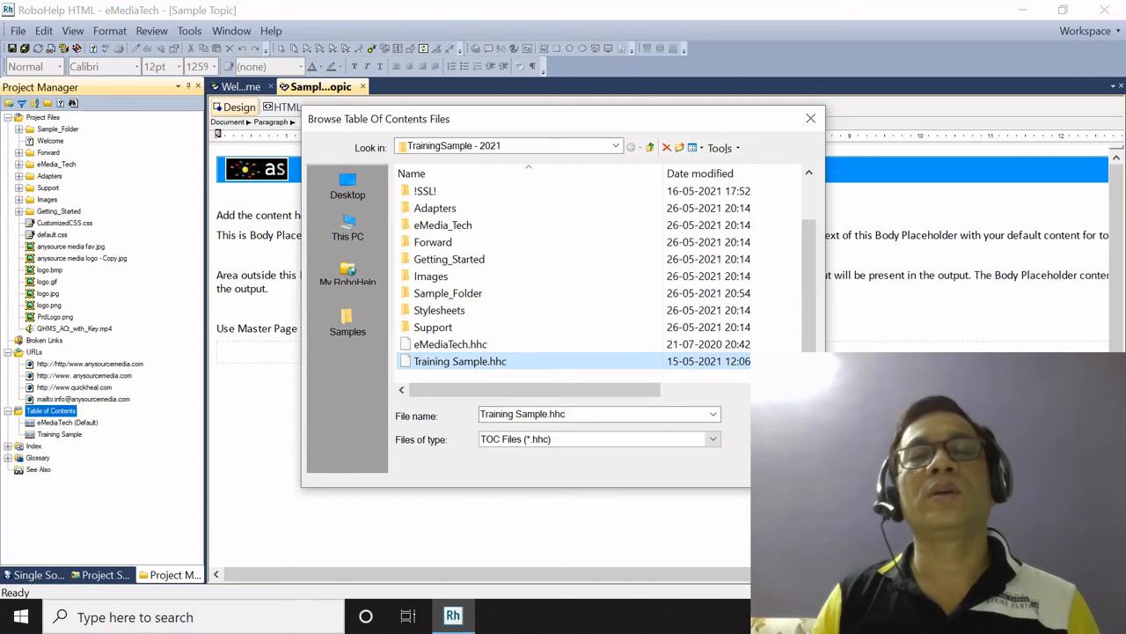
click(783, 439)
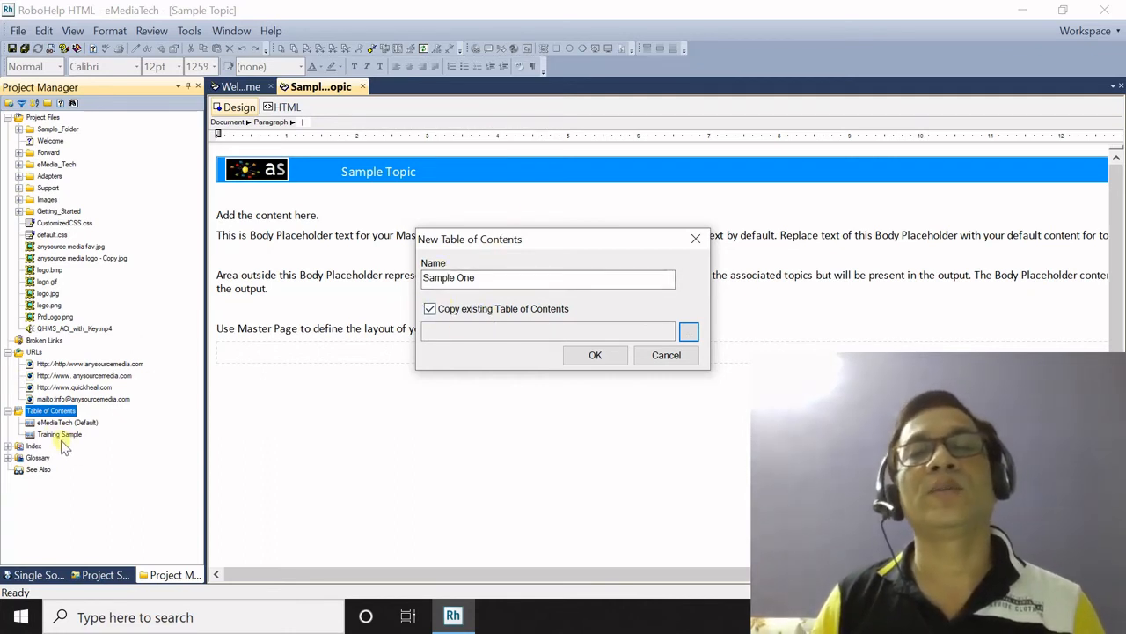
click(538, 310)
click(537, 310)
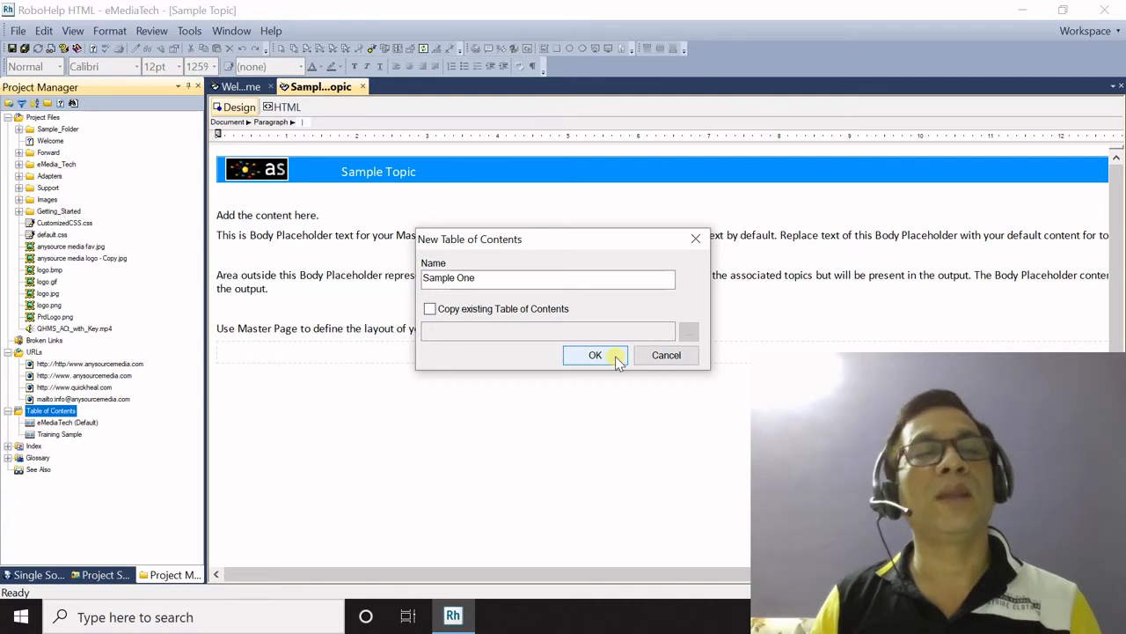
Finish creating the Sample One table of contents and widen its pane.
click(596, 356)
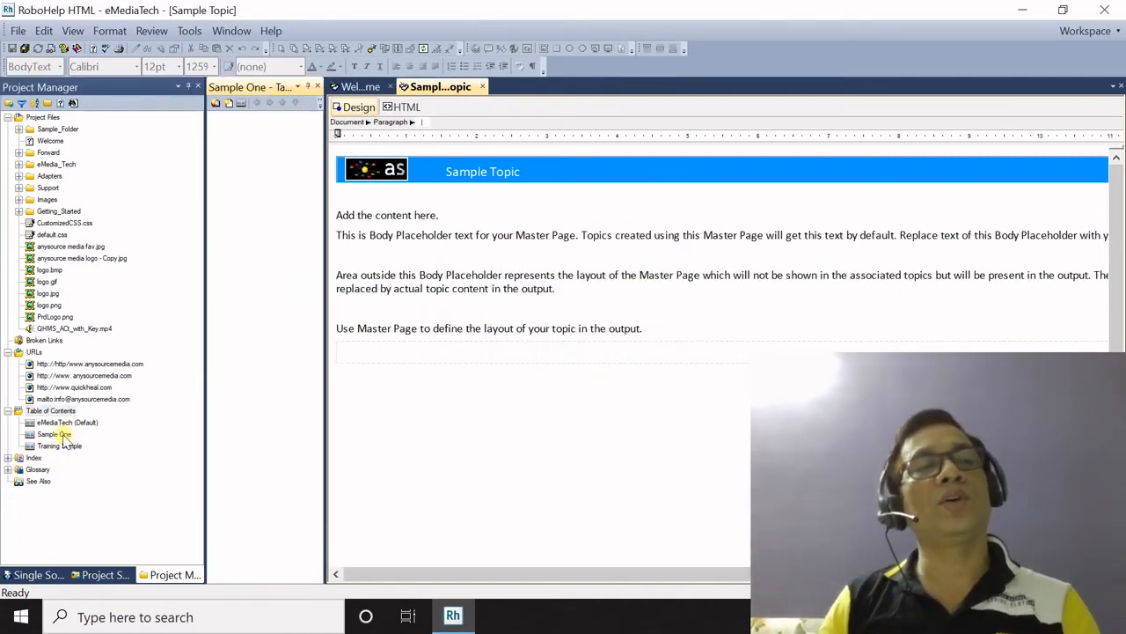
click(62, 436)
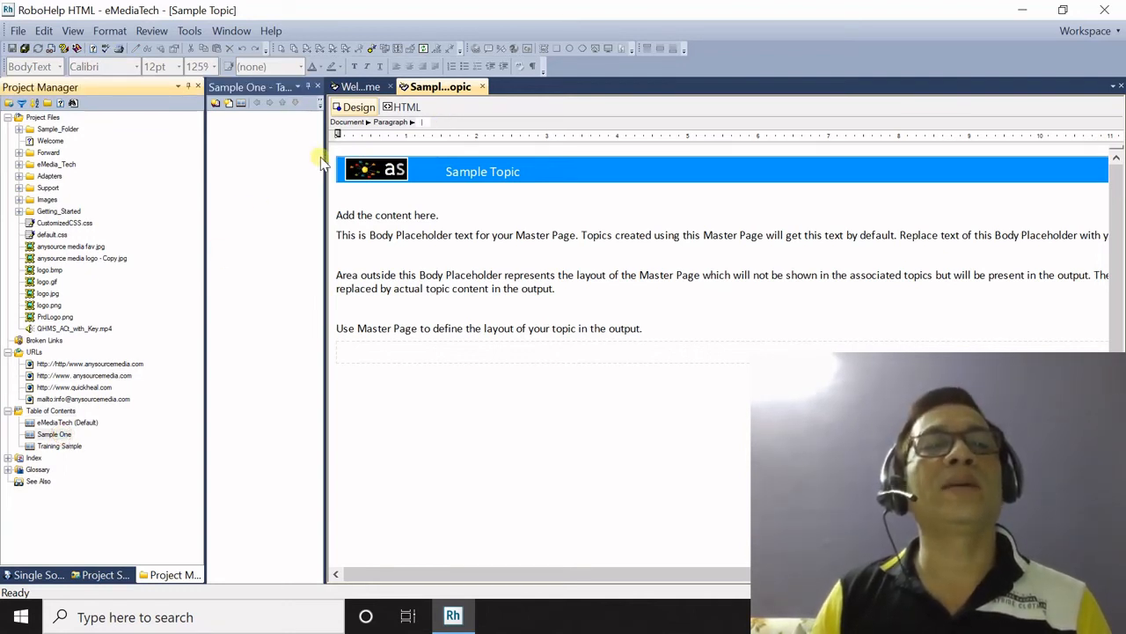
drag(326, 163, 446, 167)
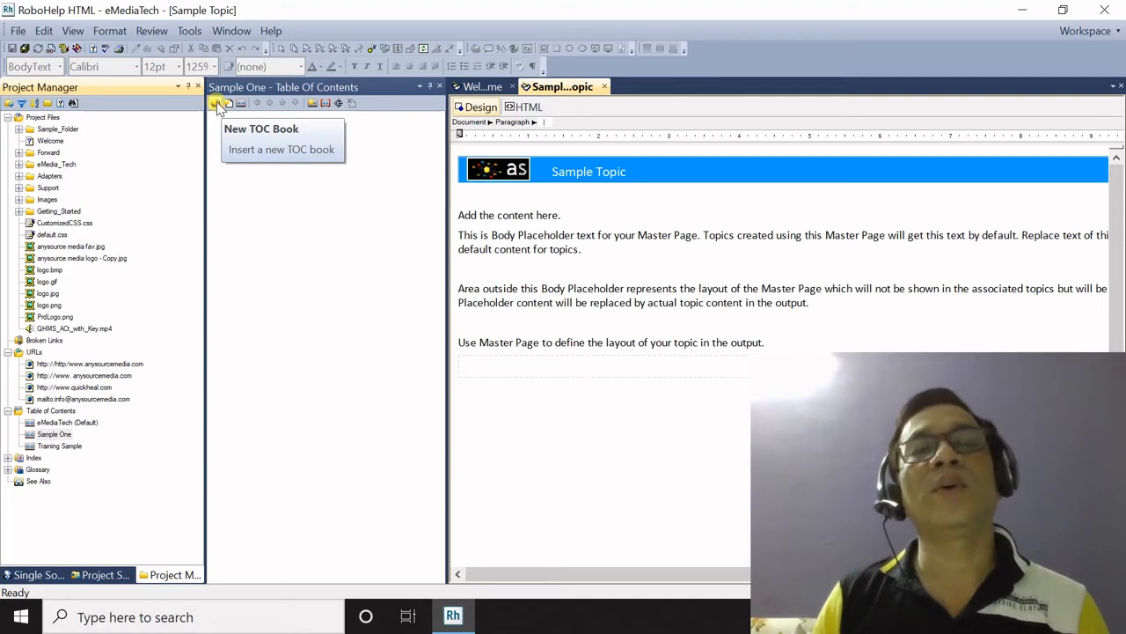
Add a book titled eMedia Sample to the Sample One table of contents, linked to the existing Welcome topic.
click(216, 104)
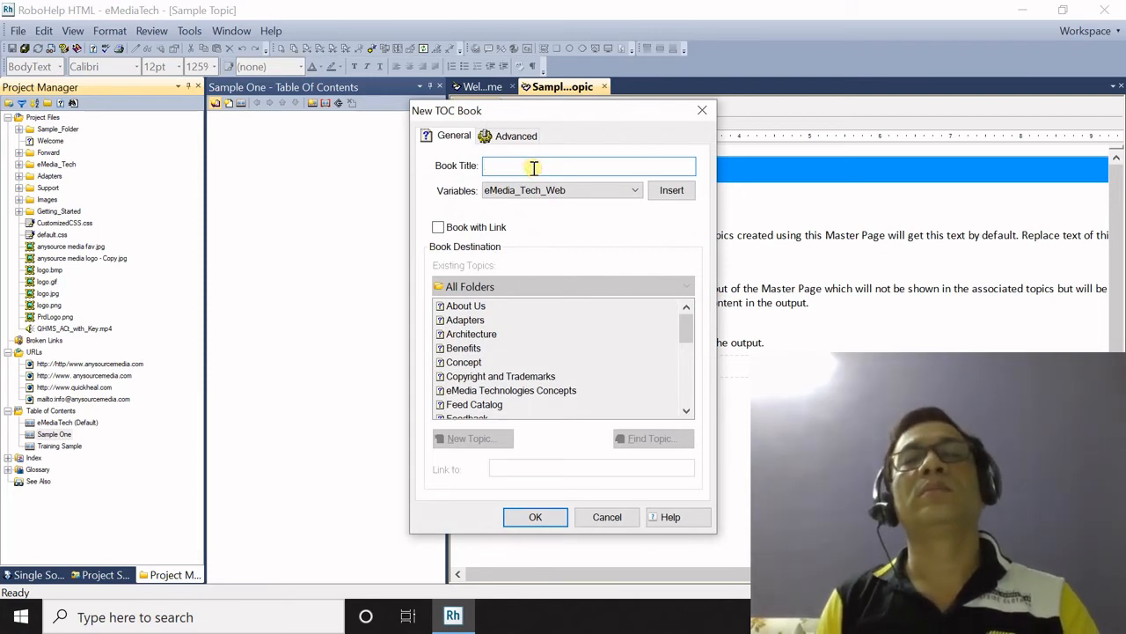
text(E)
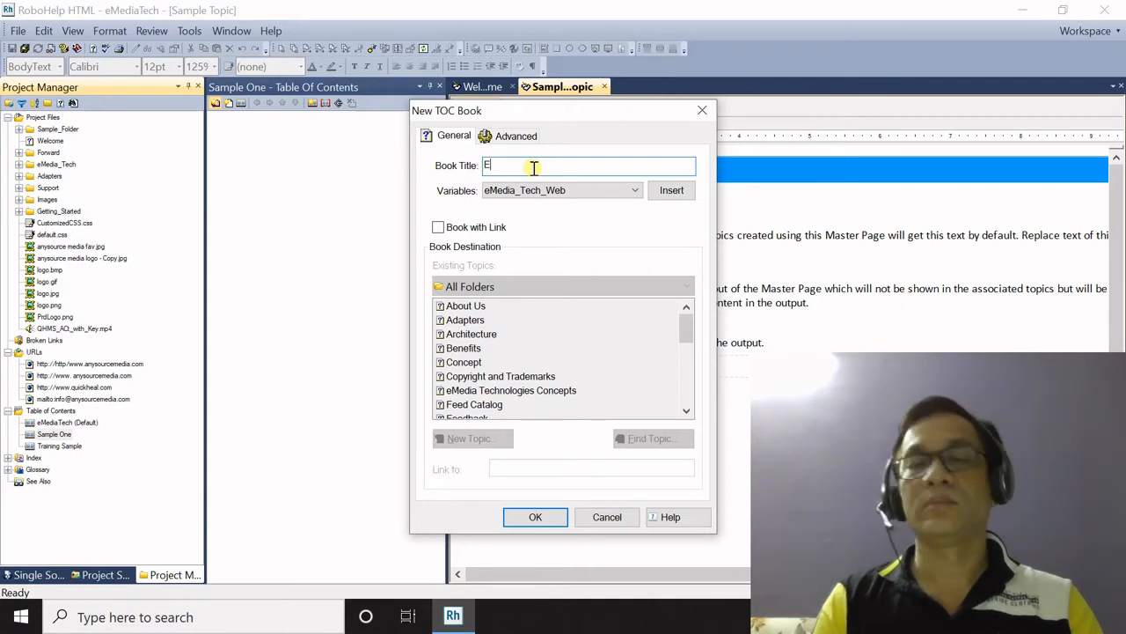
key(BackSpace)
text(e)
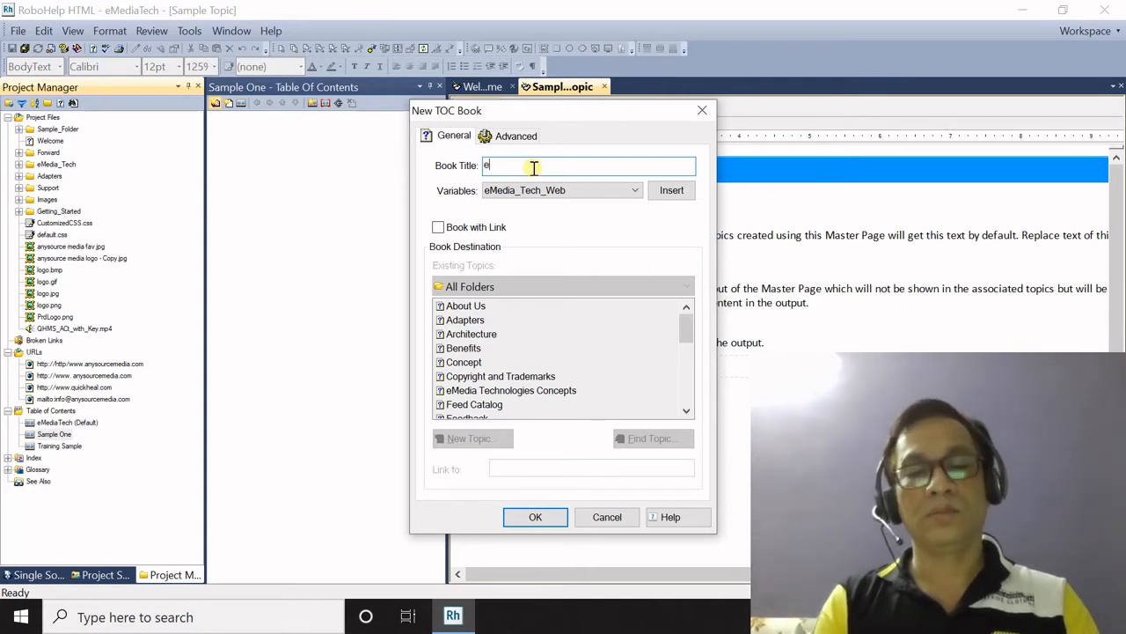
text(Media)
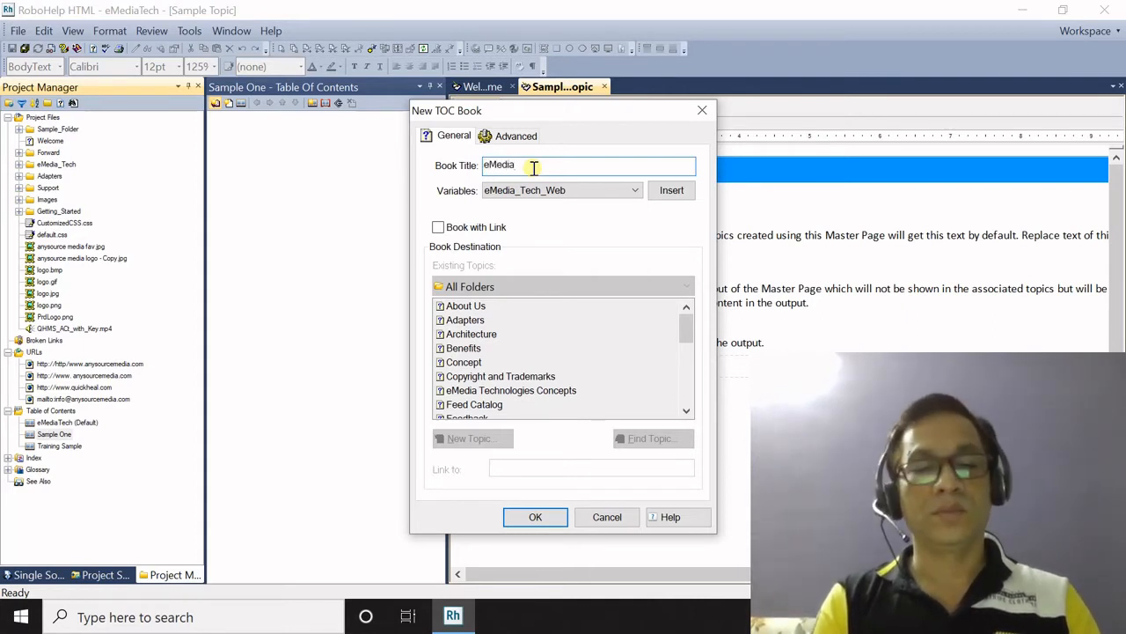
text( Sample)
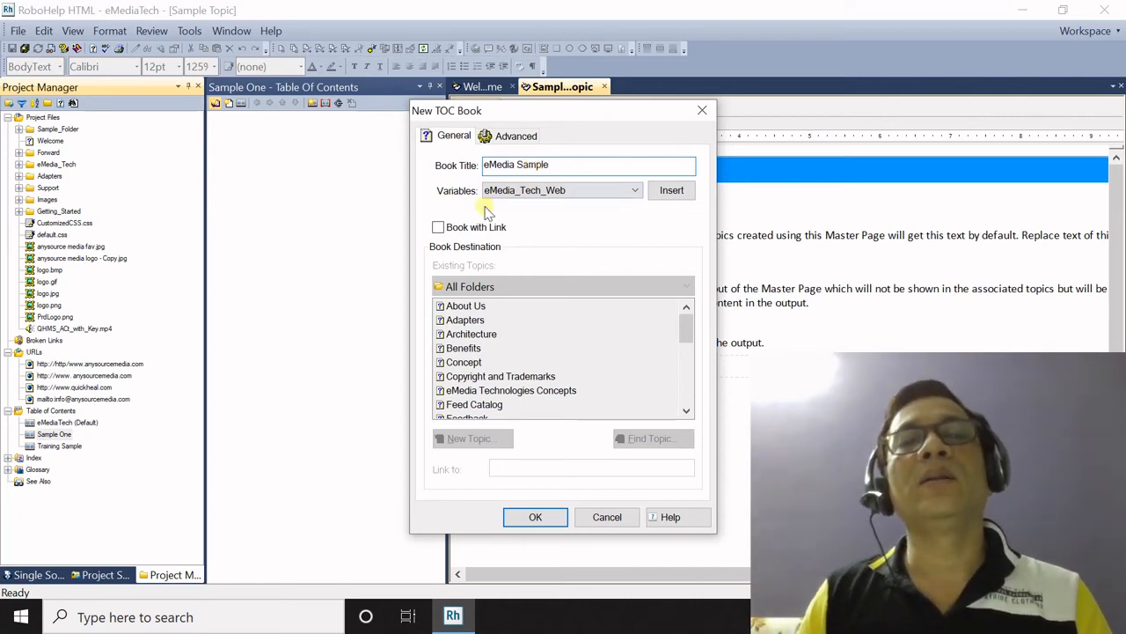
click(438, 228)
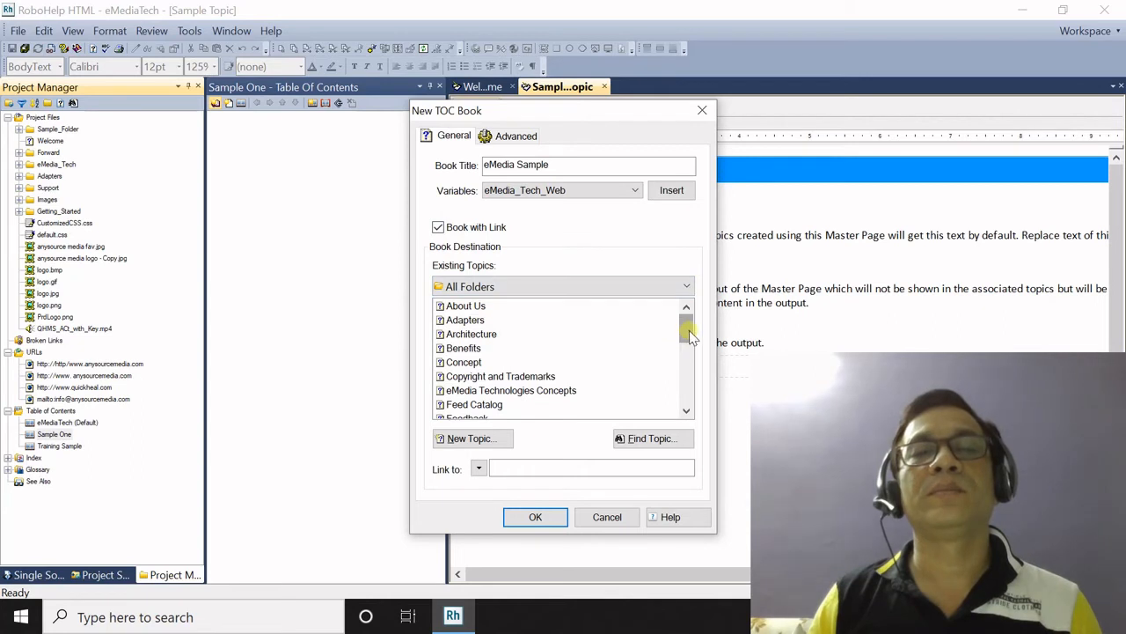
drag(691, 335, 686, 396)
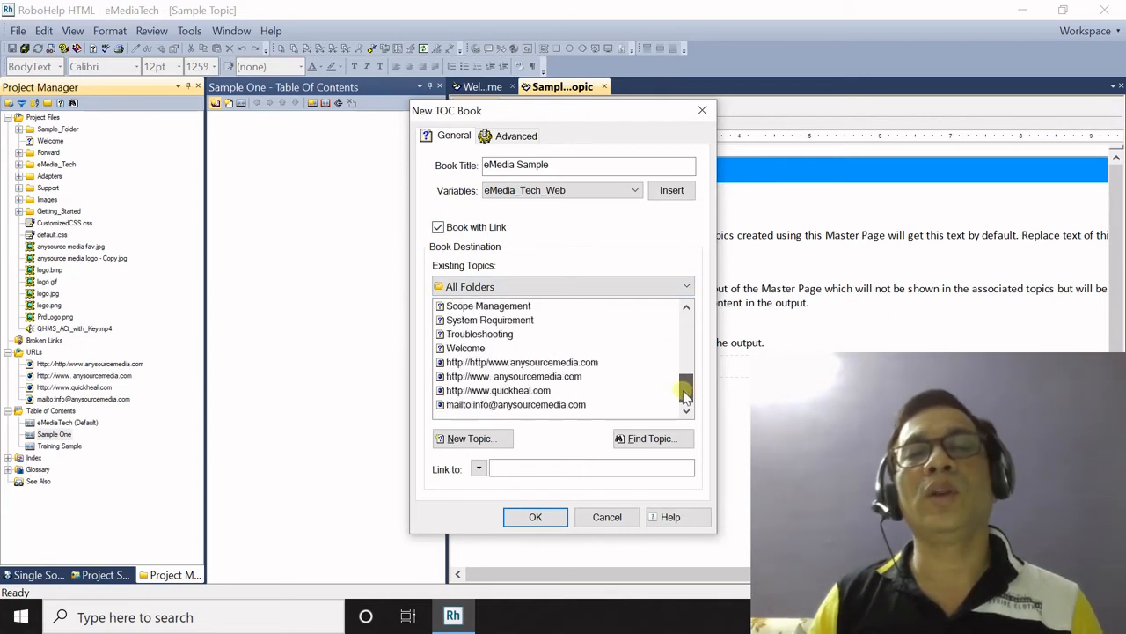
click(469, 348)
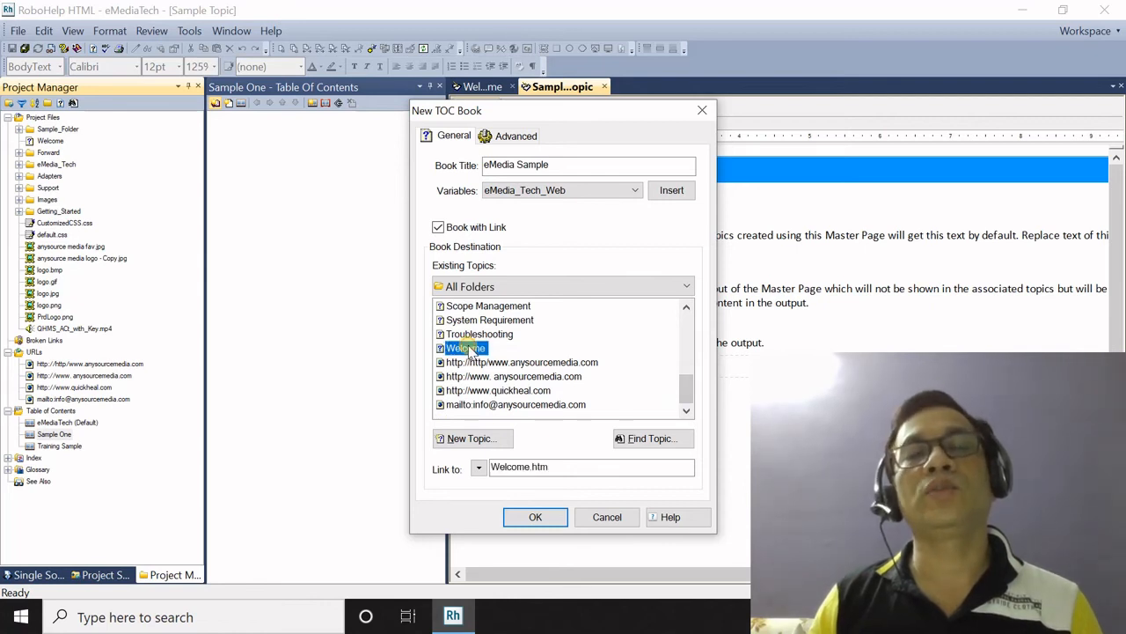
click(543, 517)
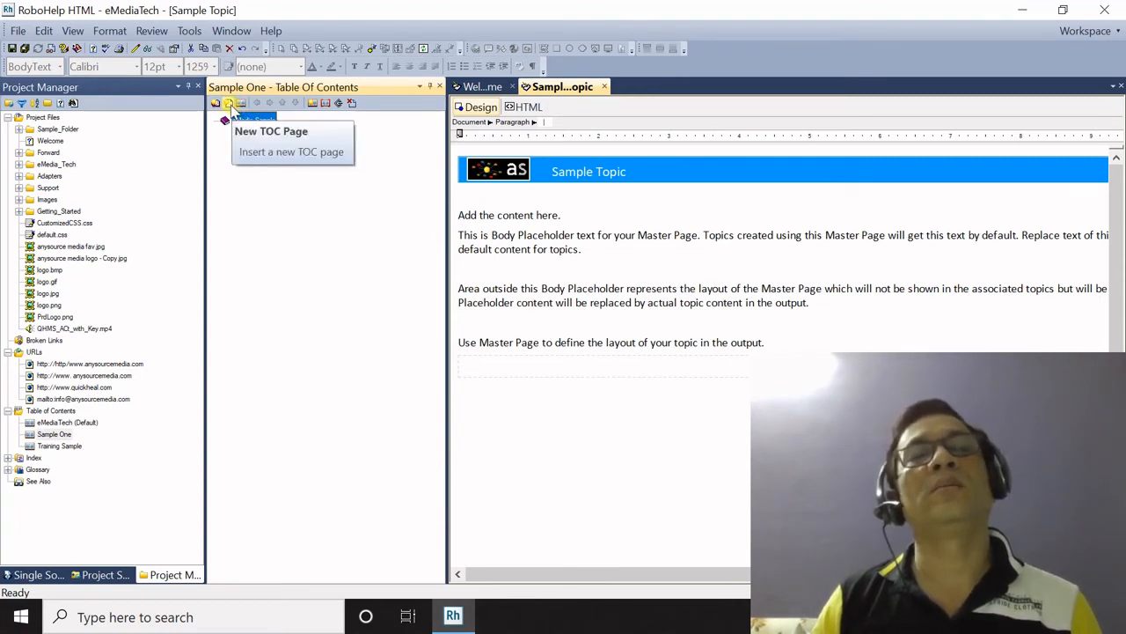
Expand the Forward folder in the project tree and look through its topics.
click(48, 141)
click(18, 152)
click(72, 164)
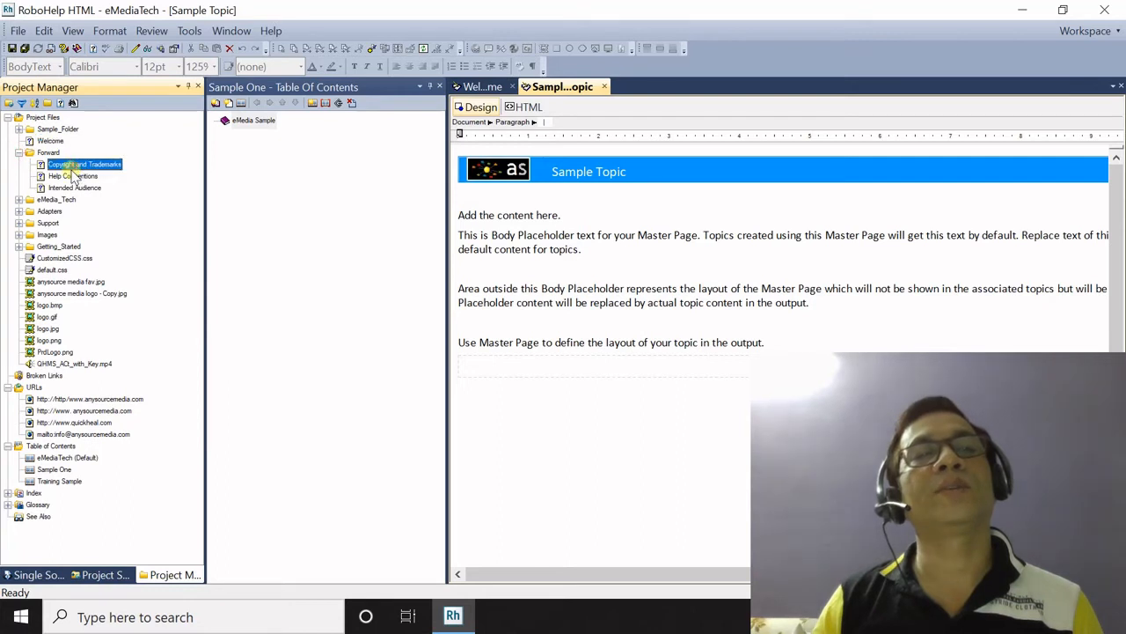
click(73, 176)
click(74, 187)
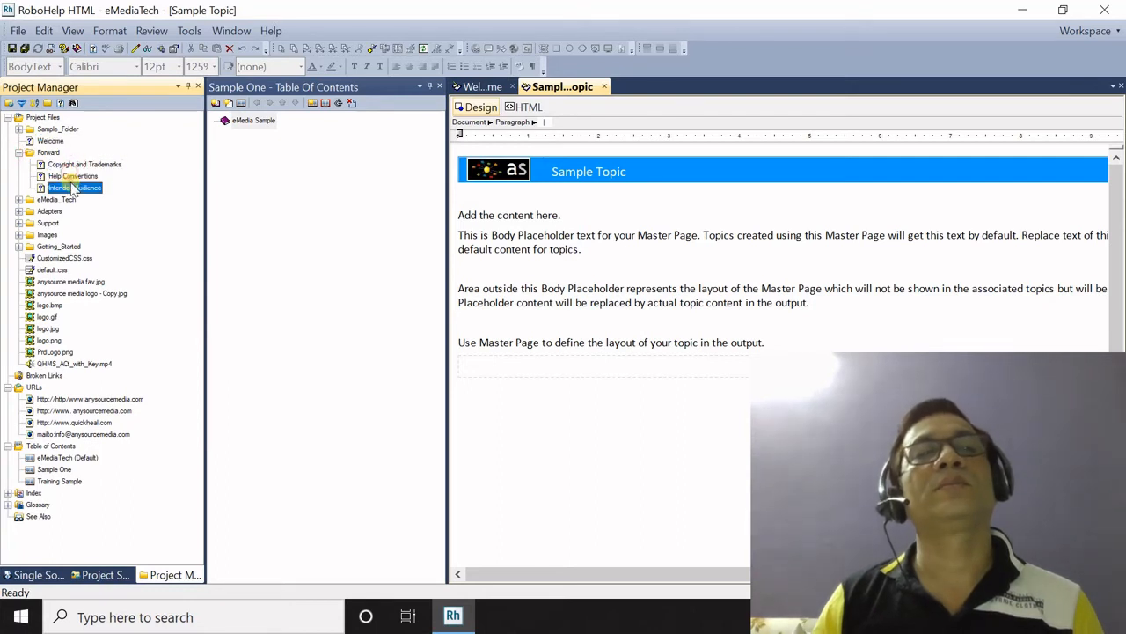
Add a page titled Intended Audience to the eMedia Sample book, linked to the existing Intended Audience topic.
click(250, 123)
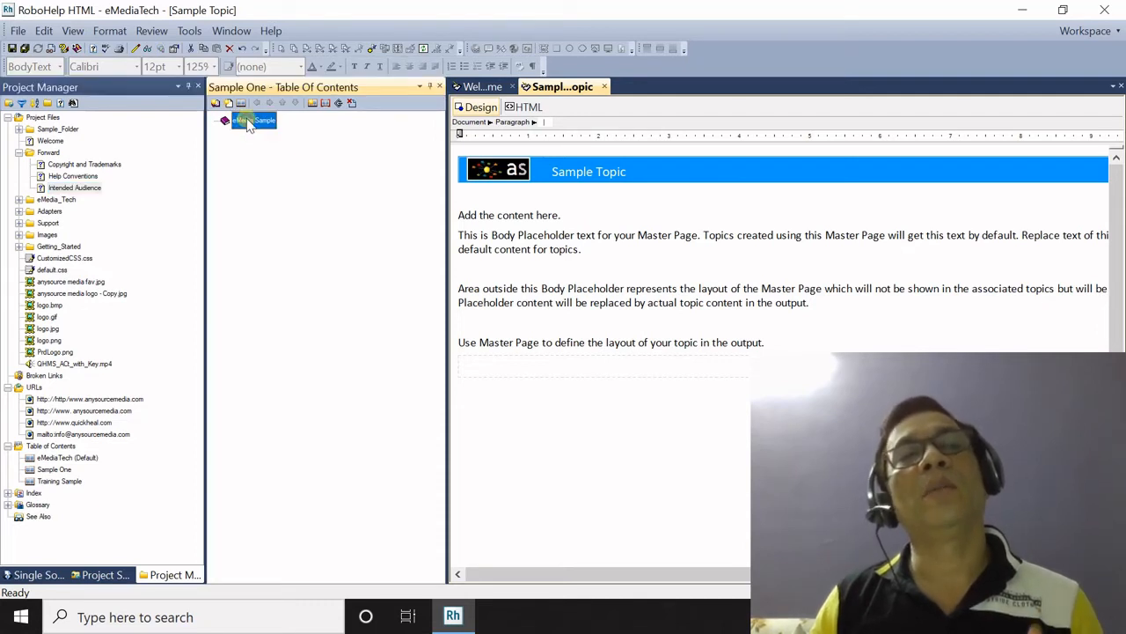
key(F2)
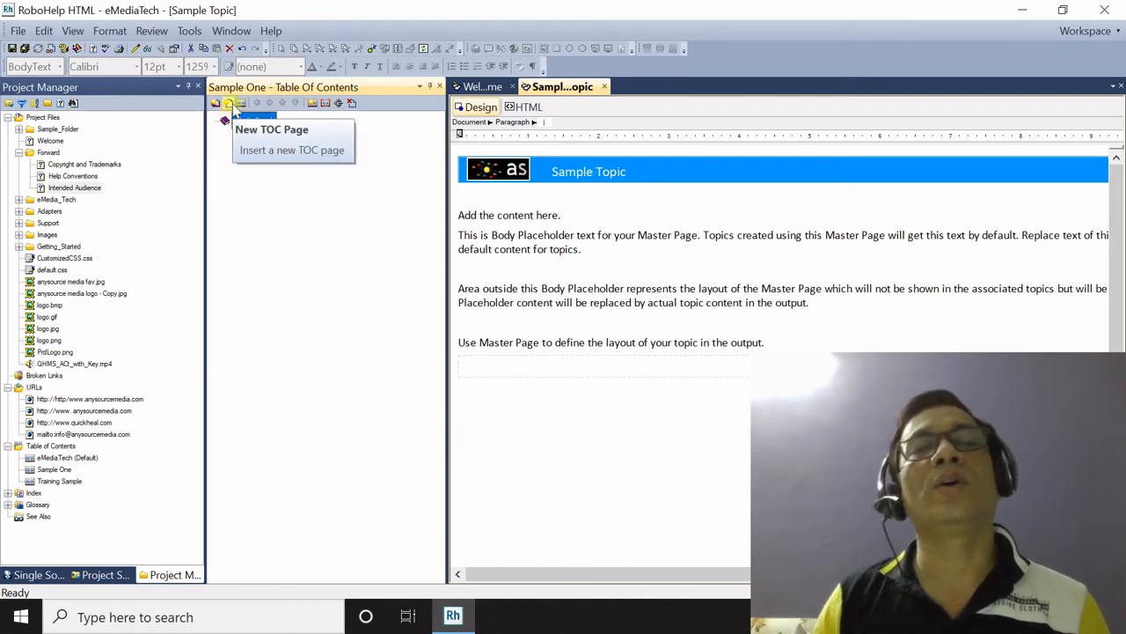
click(229, 103)
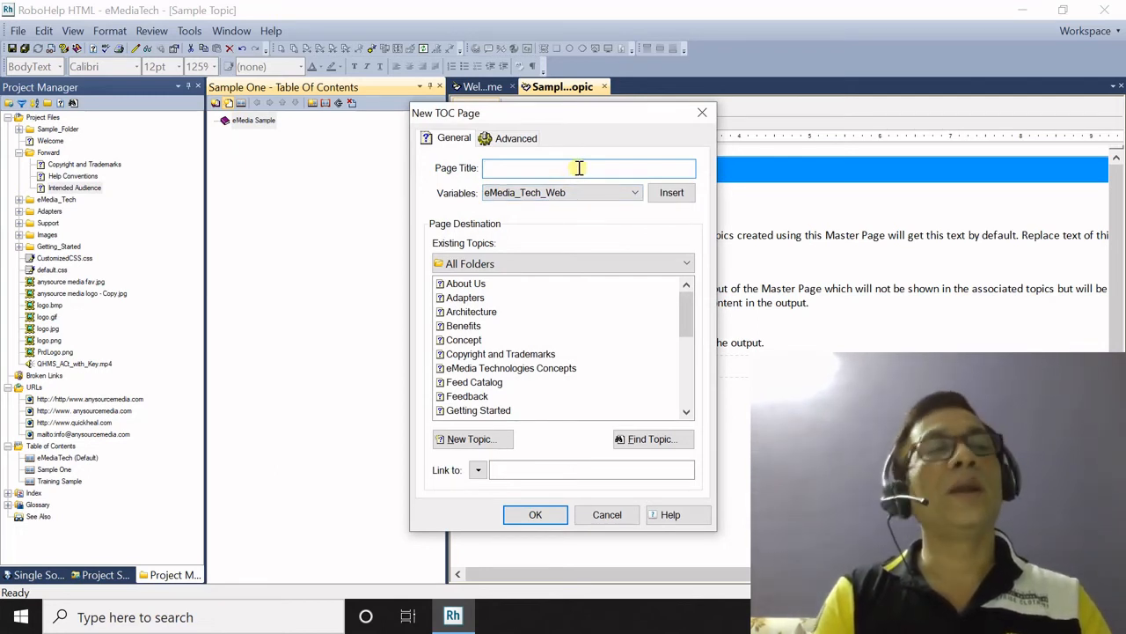
text(In)
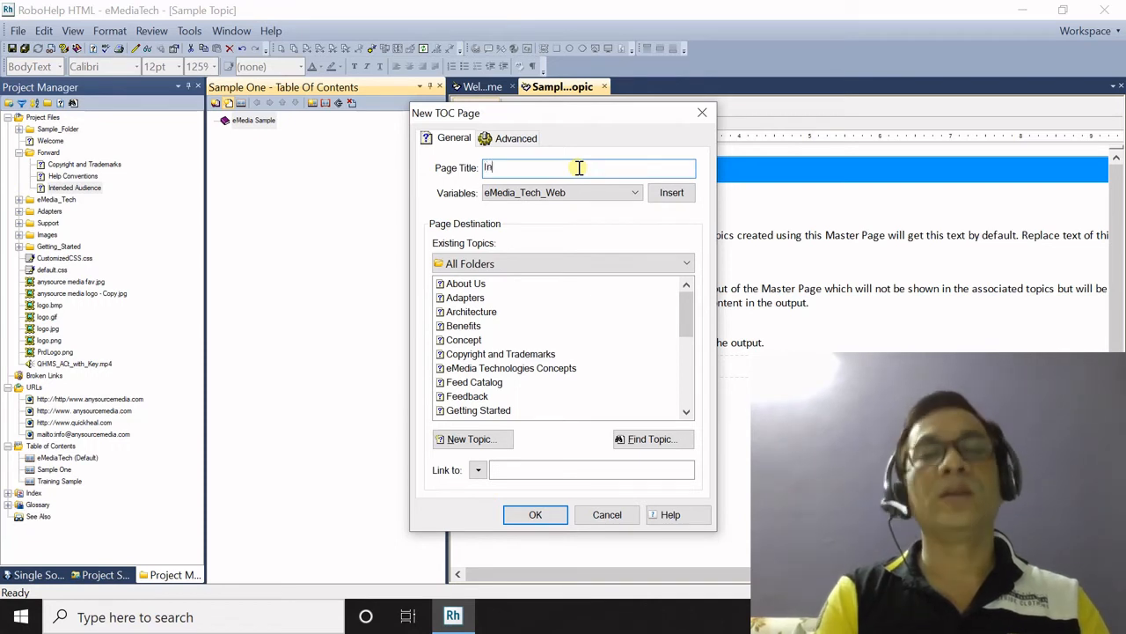
text(tended)
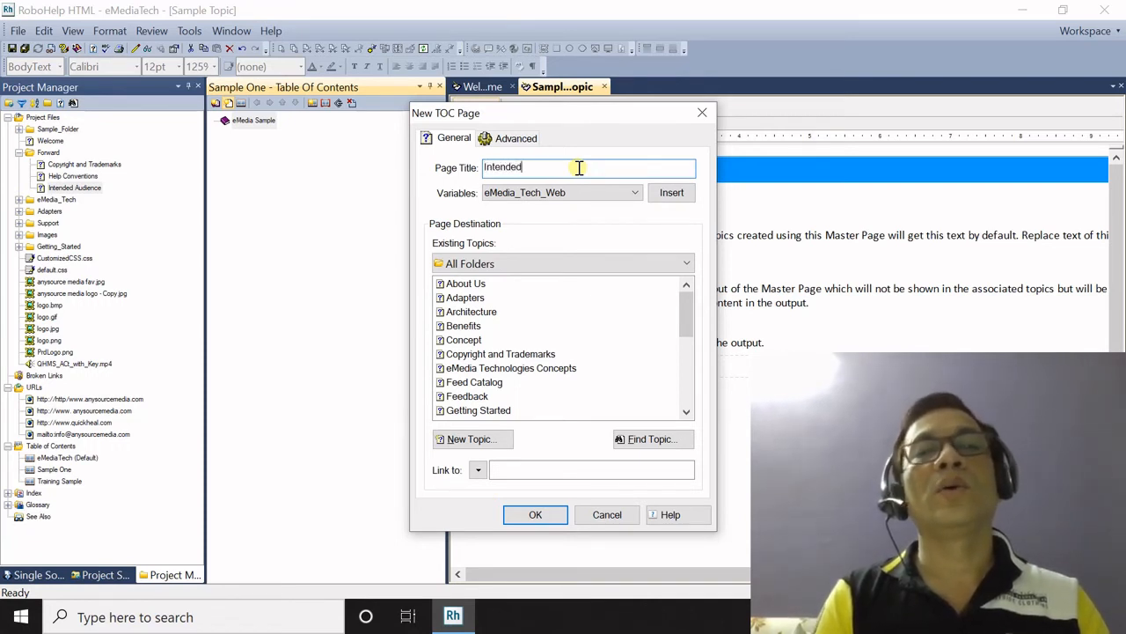
text( Audi)
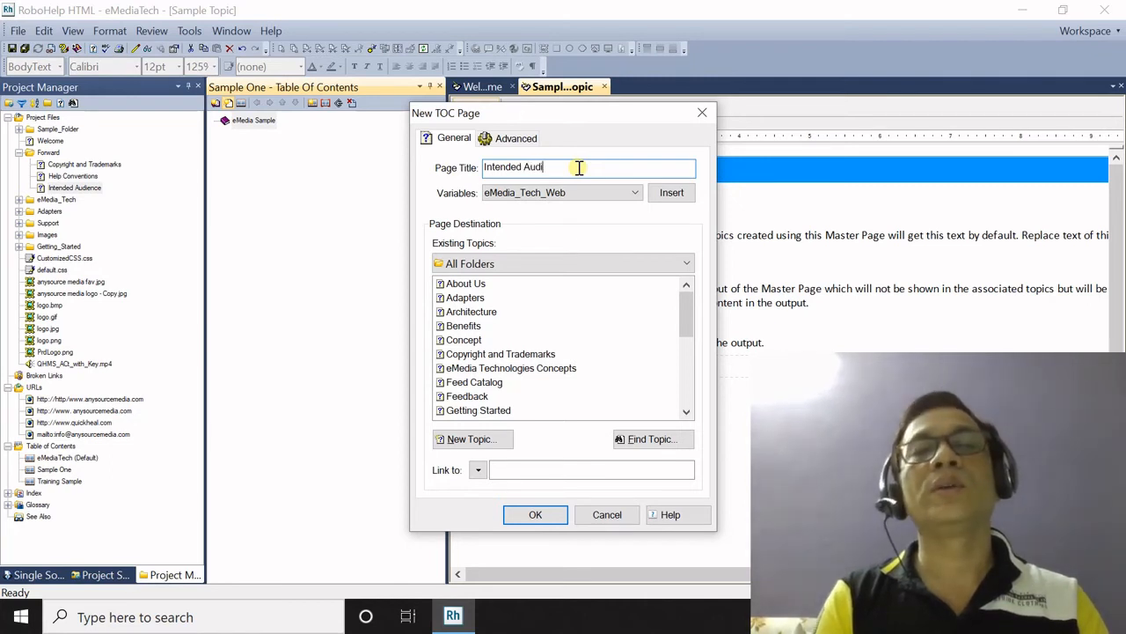
text(ence)
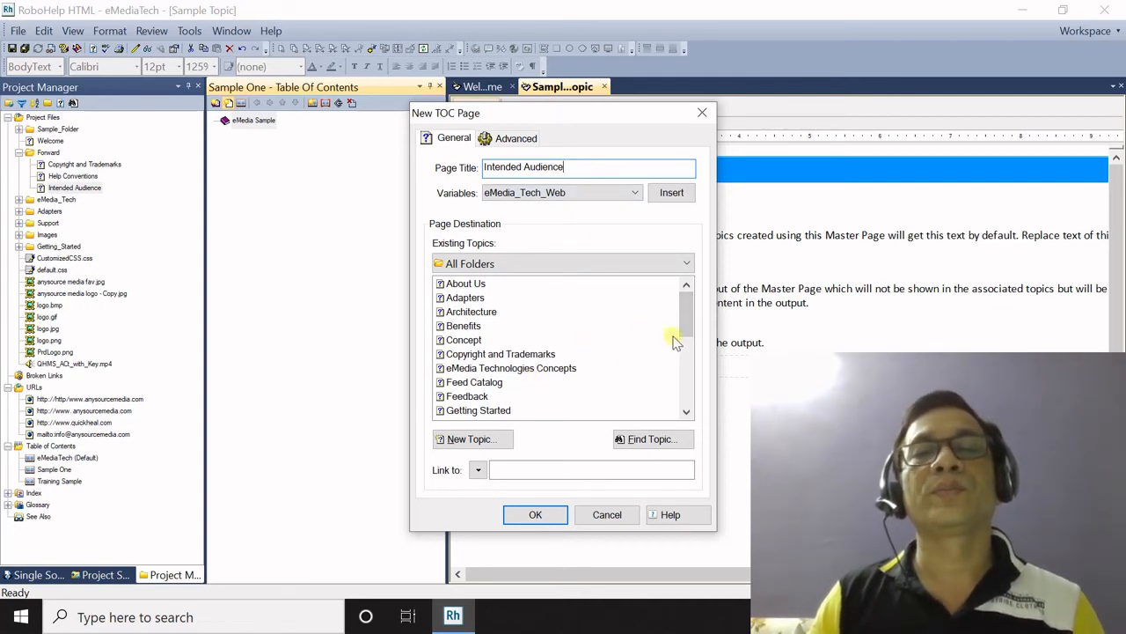
drag(691, 326, 689, 349)
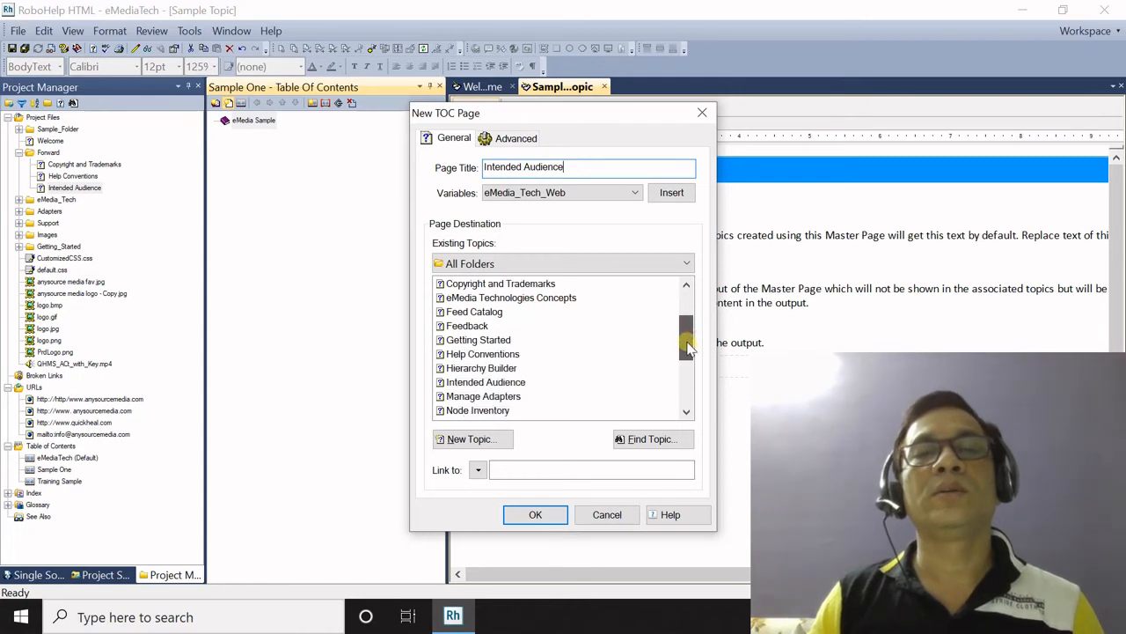
click(517, 384)
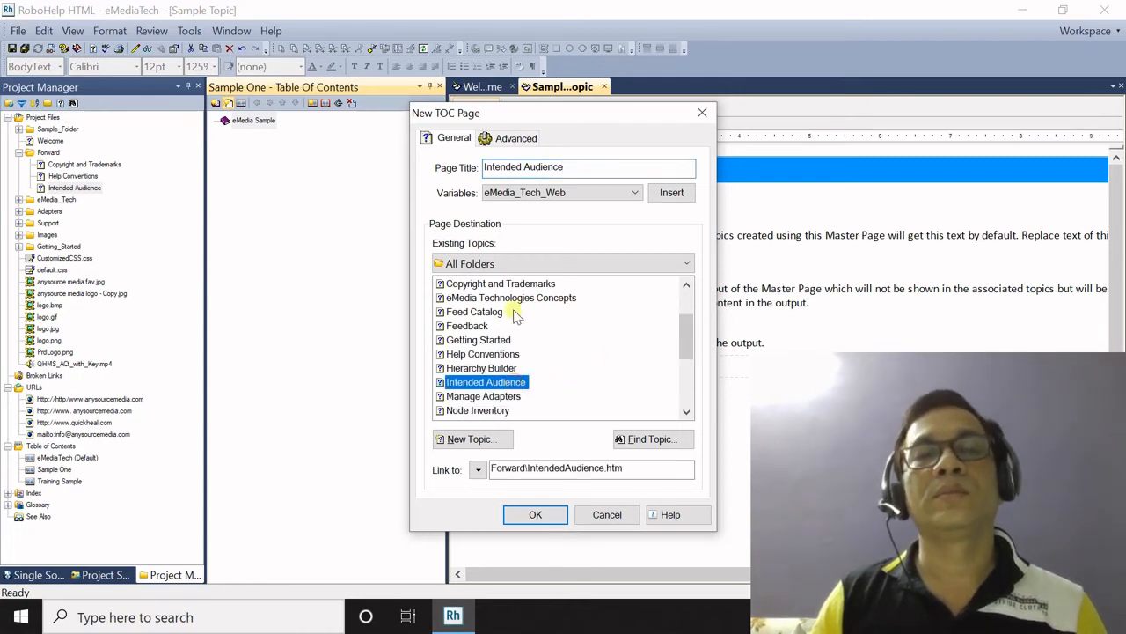
click(553, 517)
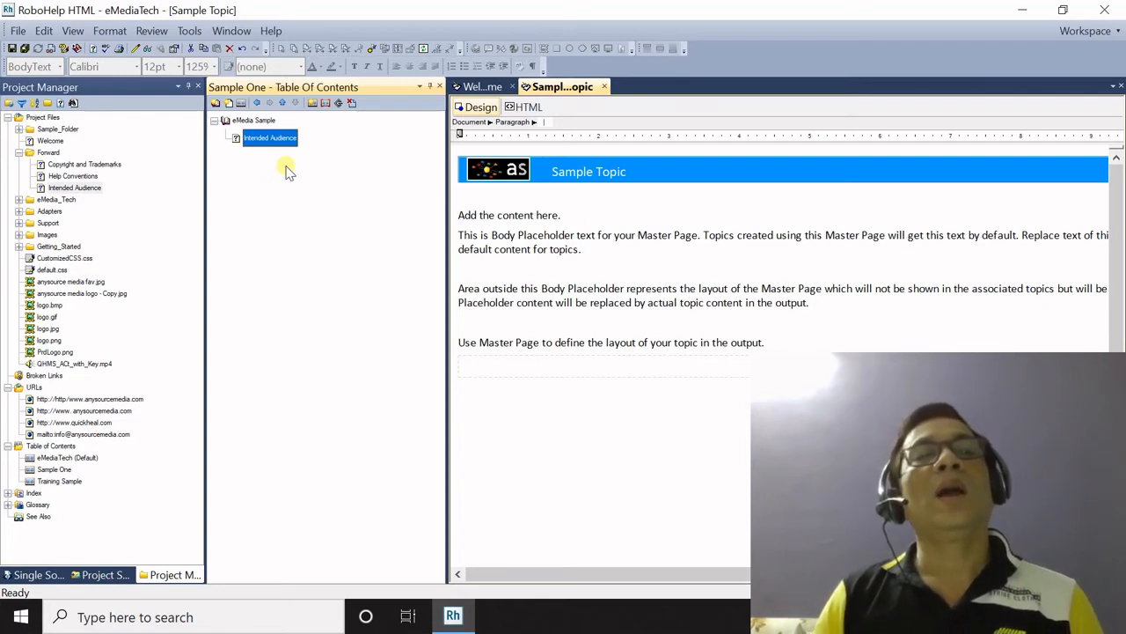
Add the Help Conventions and Copyright and Trademarks topics from the Forward folder below Intended Audience in the eMedia Sample book.
click(88, 176)
drag(88, 176, 242, 156)
click(104, 167)
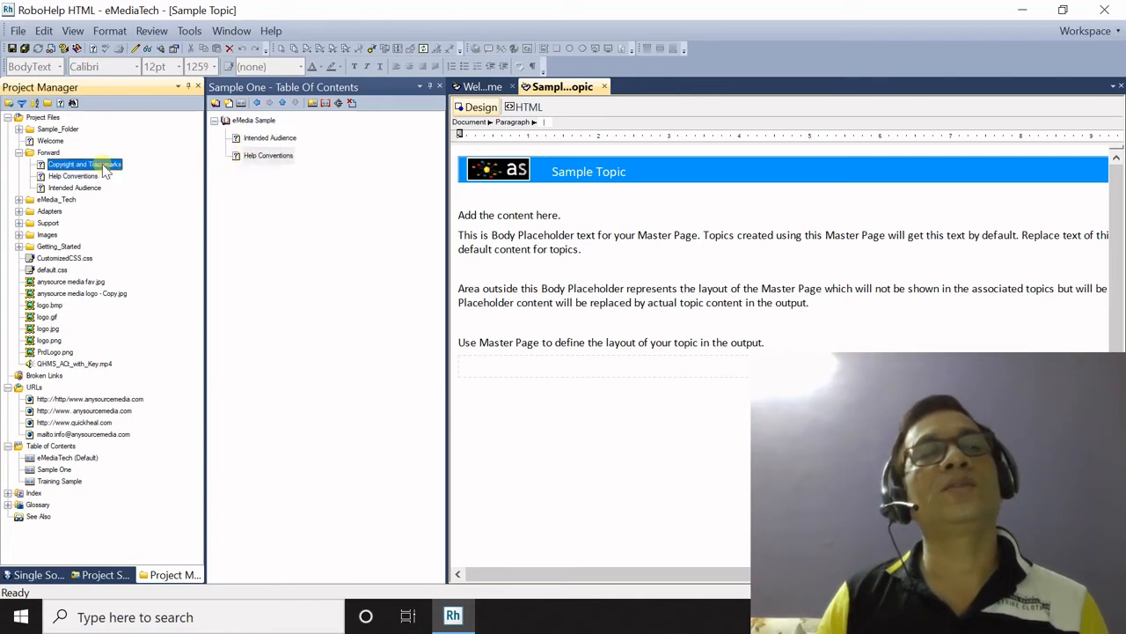
drag(103, 169, 233, 176)
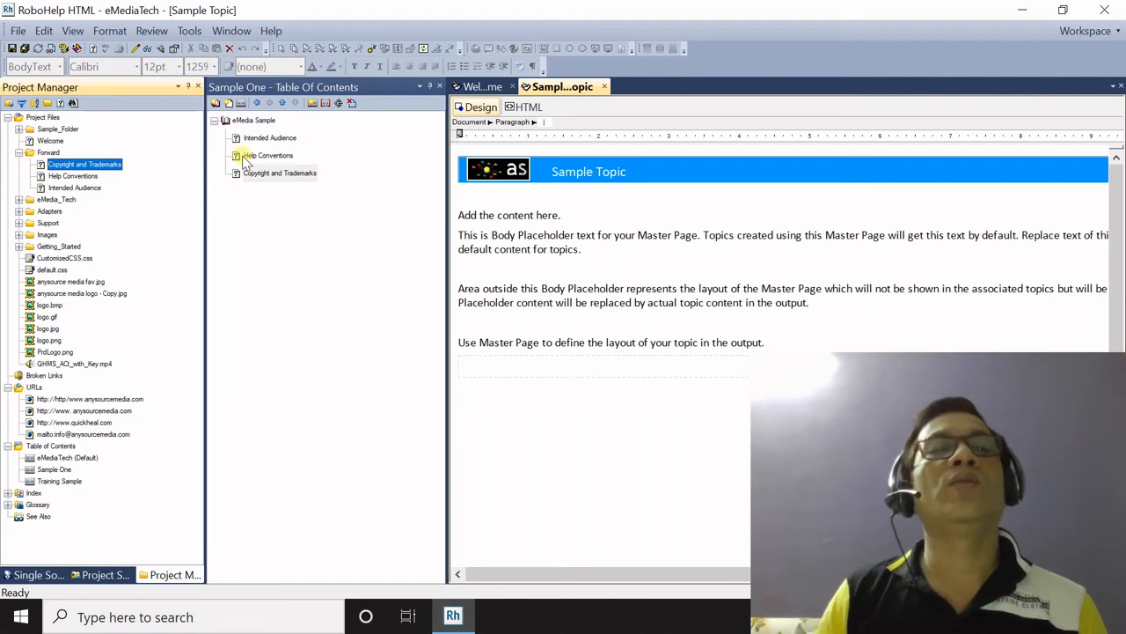
right_click(258, 122)
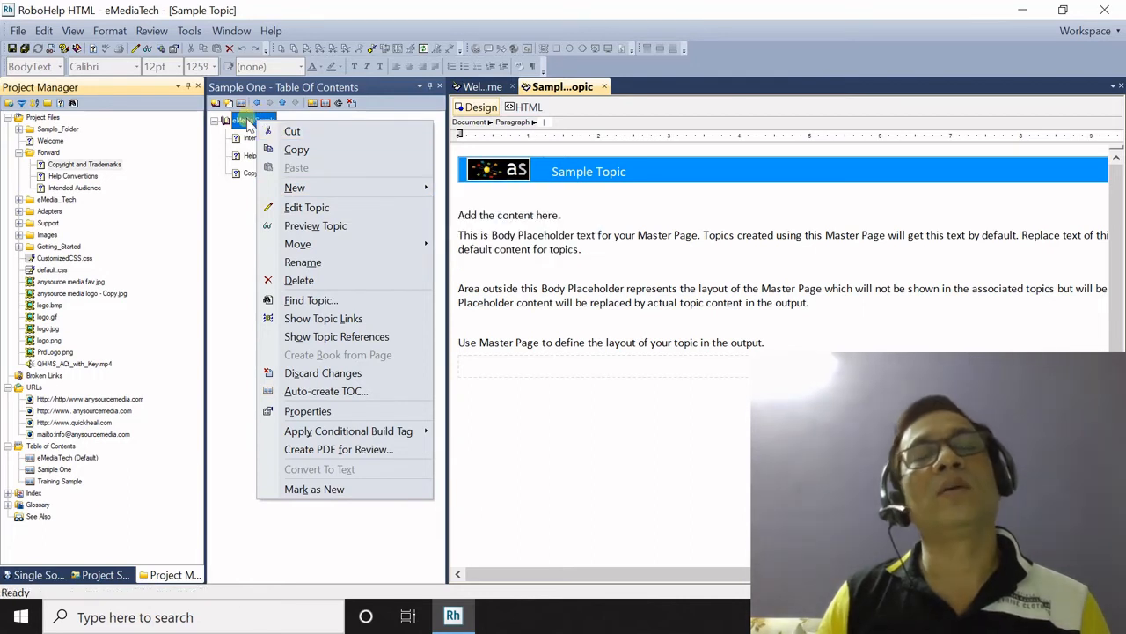
mouse_move(304, 190)
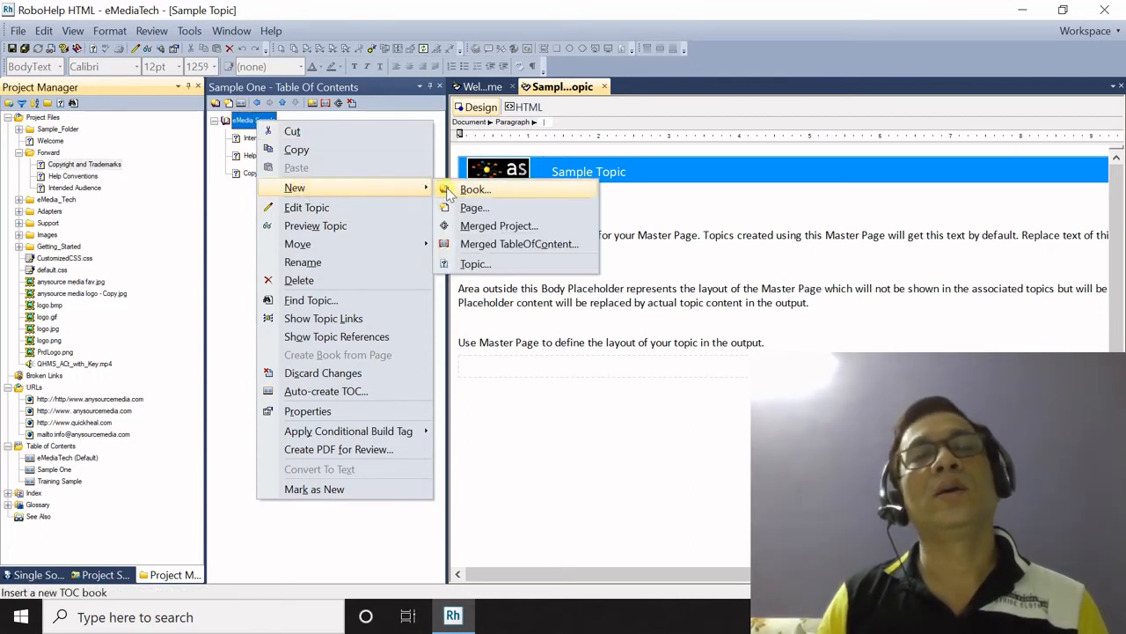
click(505, 194)
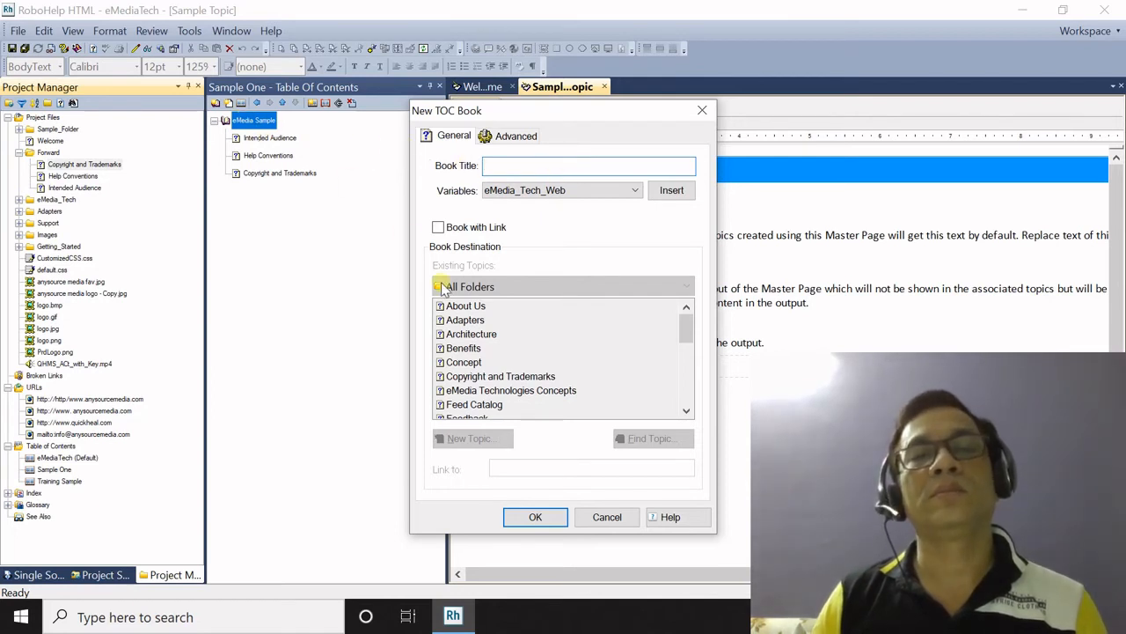
click(605, 516)
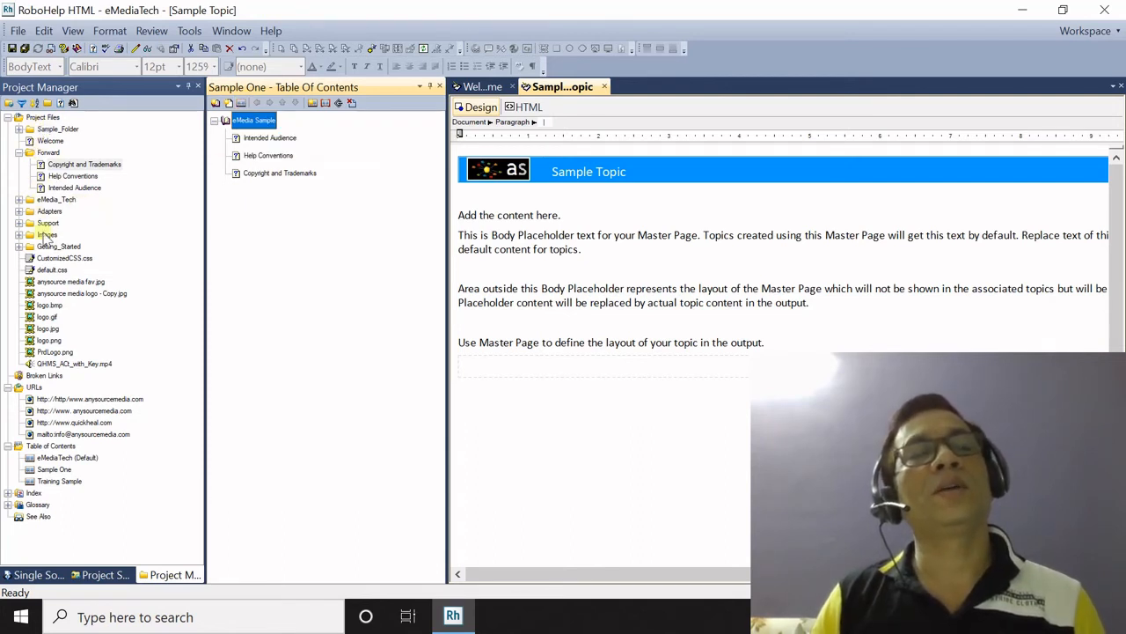
Auto-create the Sample One table of contents from the project folders, deleting the current one and including pages for mid-topic links.
click(56, 166)
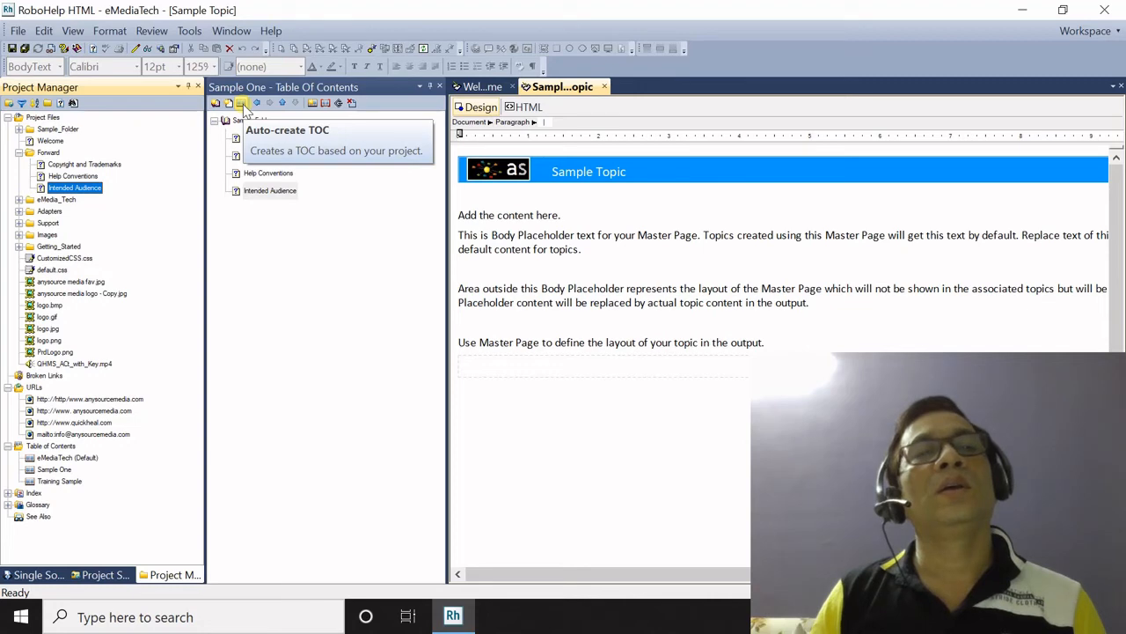
click(242, 104)
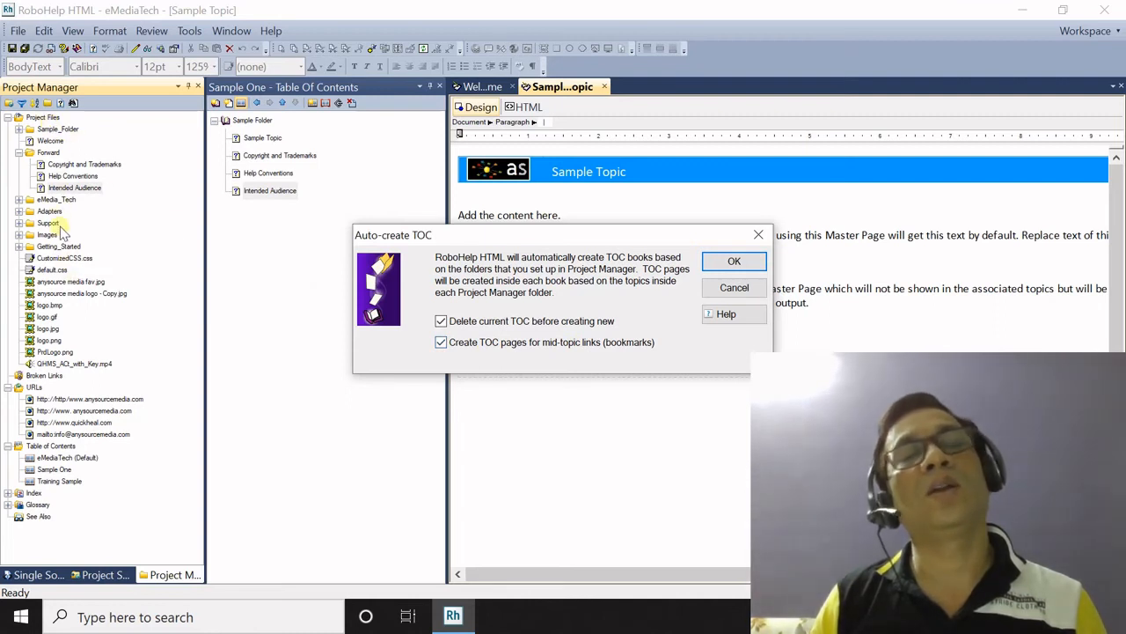
click(714, 257)
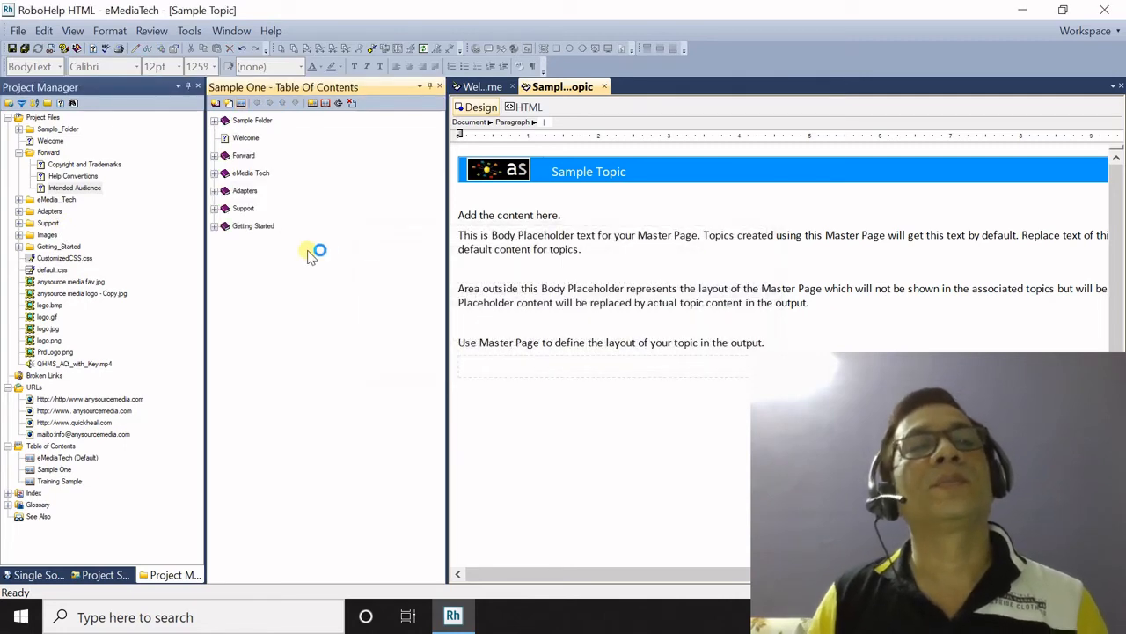
double_click(225, 120)
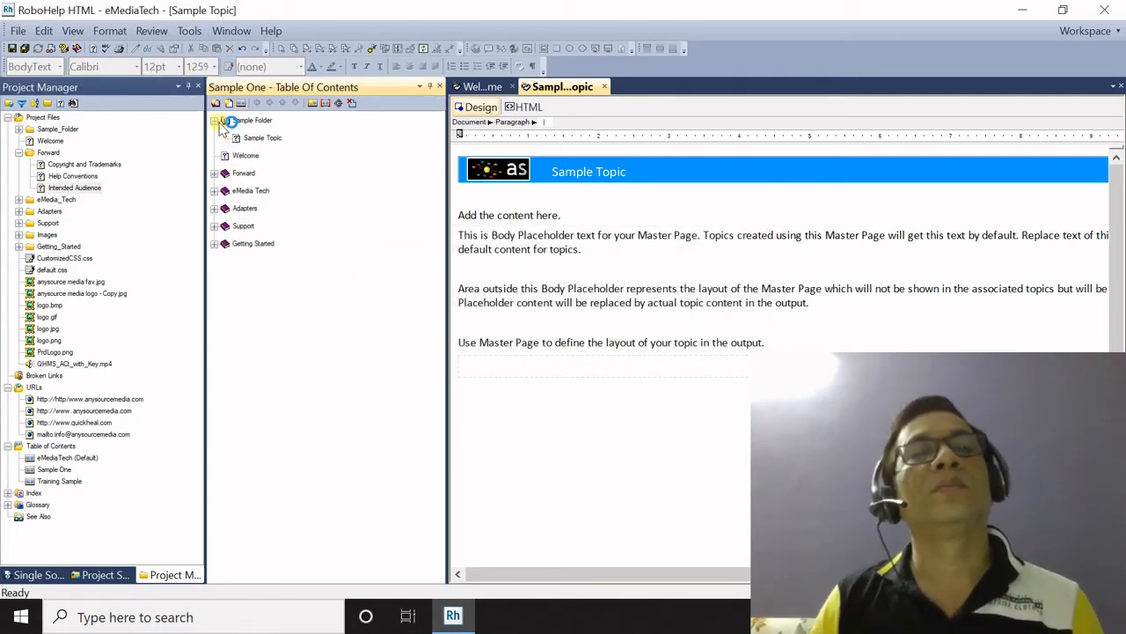
double_click(224, 122)
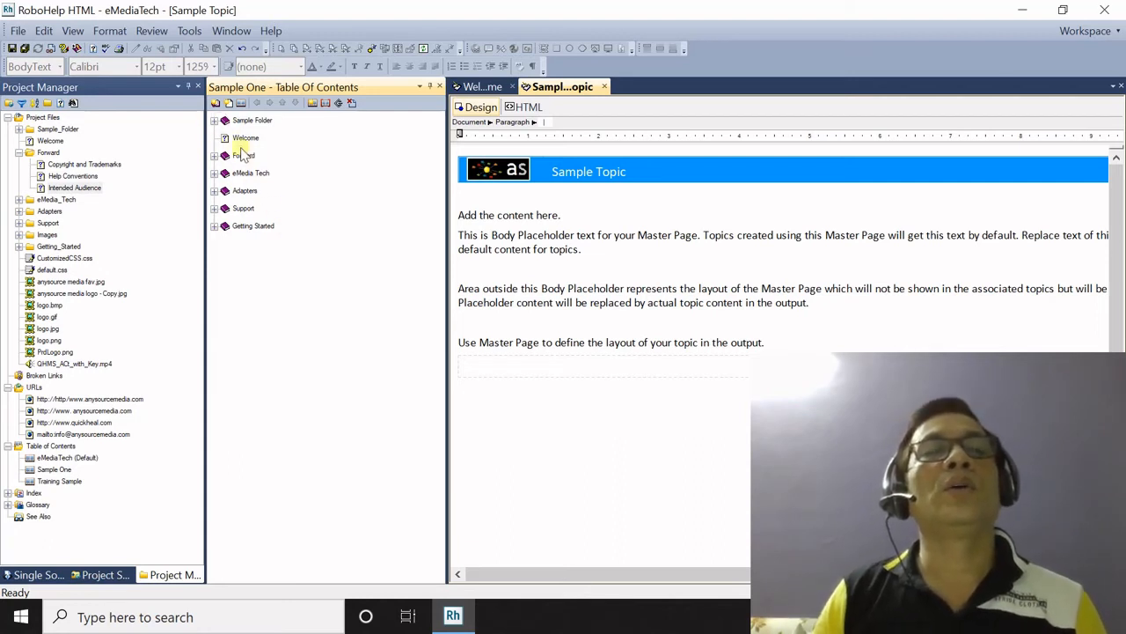
Delete the Sample Folder book from the Sample One table of contents.
click(251, 121)
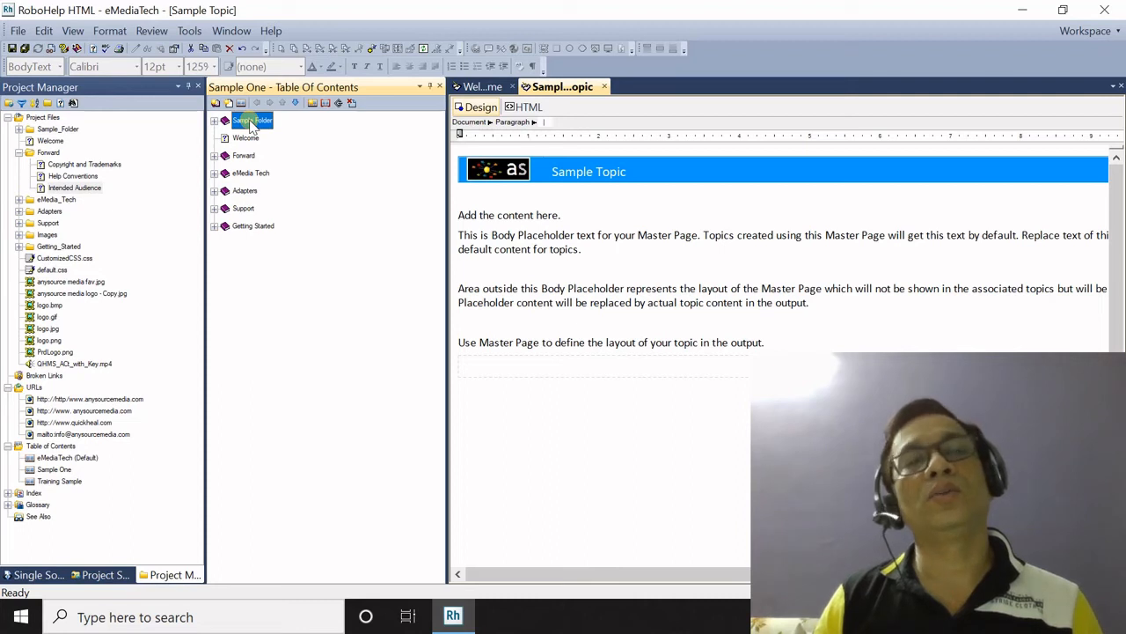
right_click(252, 124)
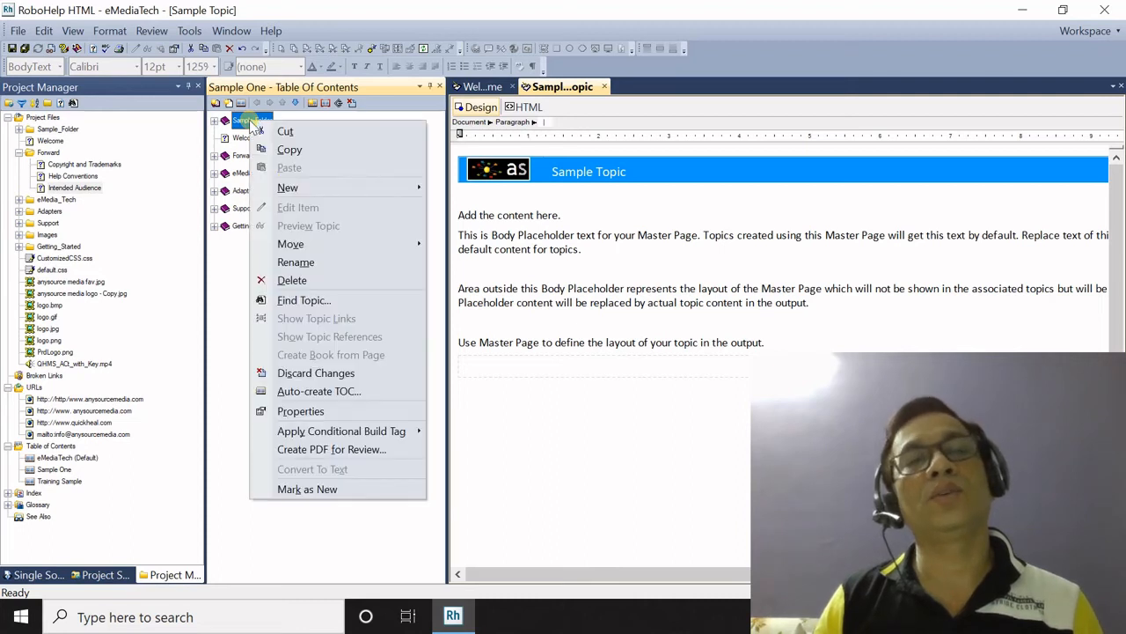
click(333, 280)
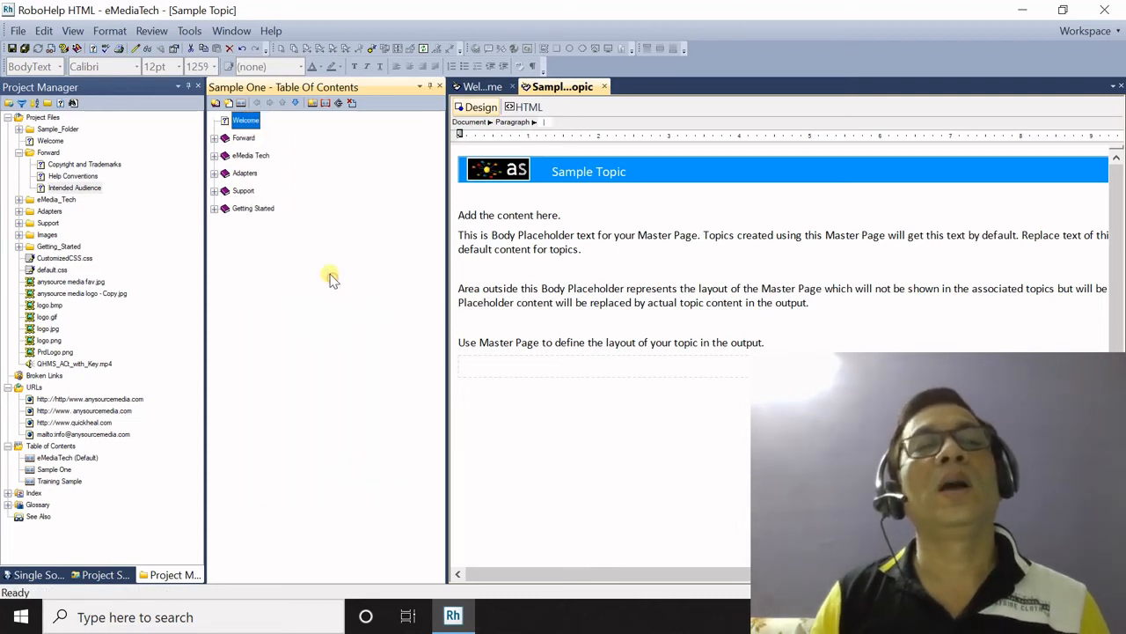
Move the Copyright and Trademarks page below Intended Audience, as the final page of the Forward book.
click(214, 139)
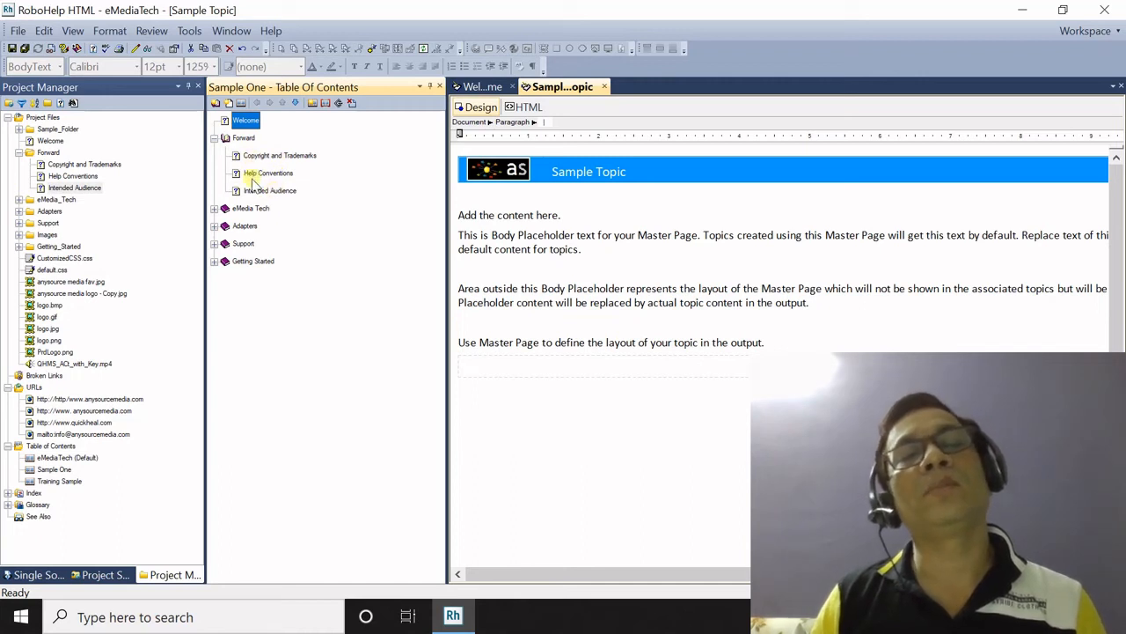
right_click(256, 175)
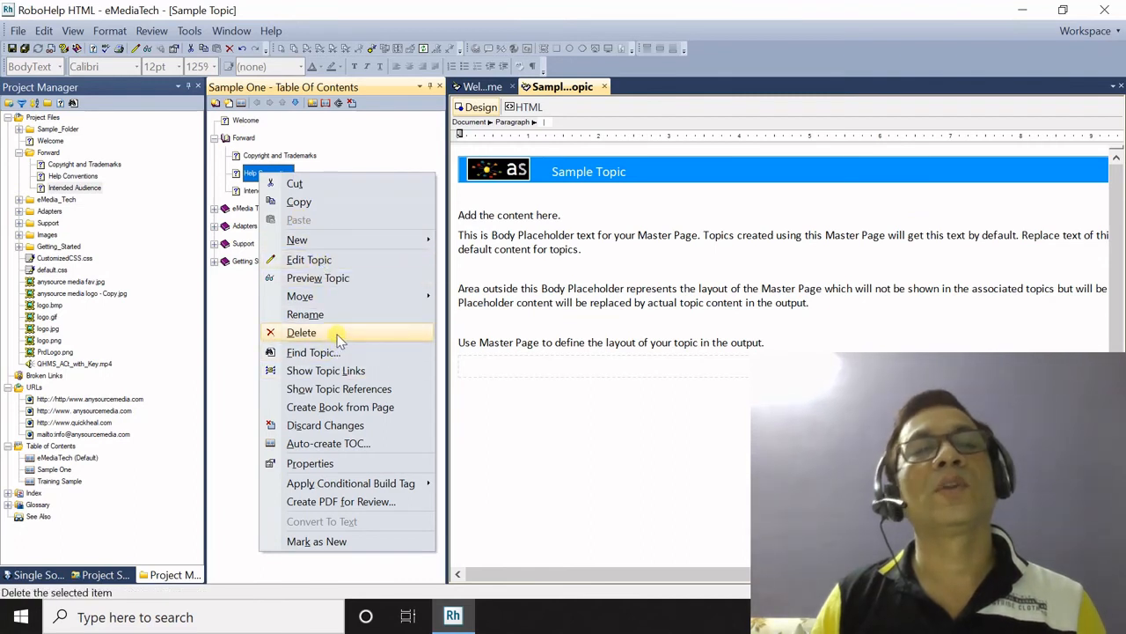
click(262, 155)
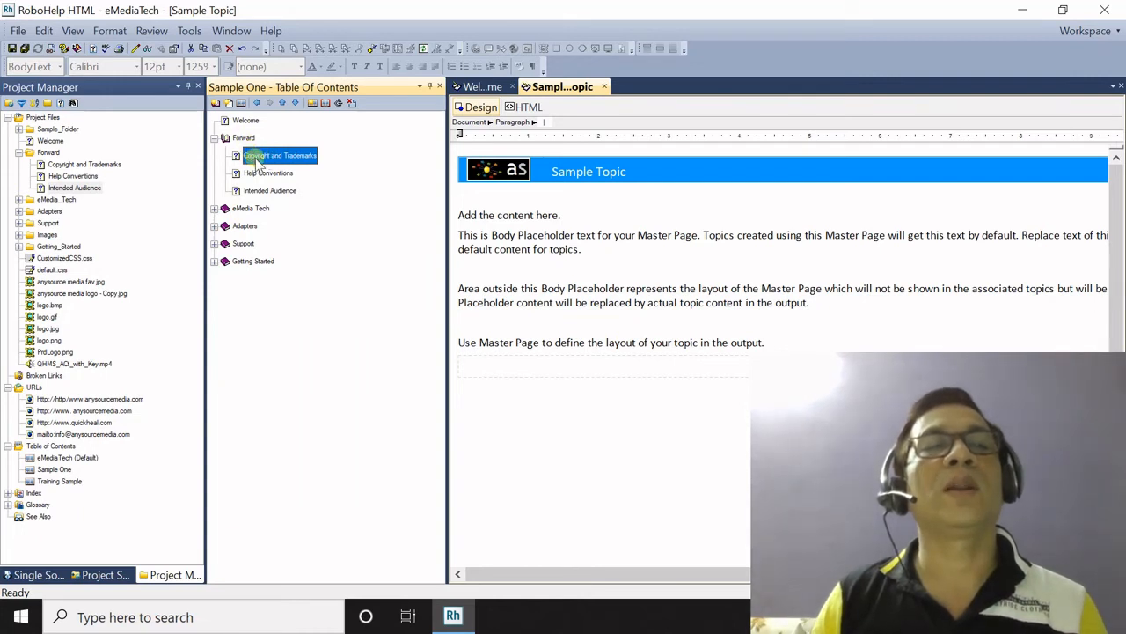
drag(257, 164, 259, 204)
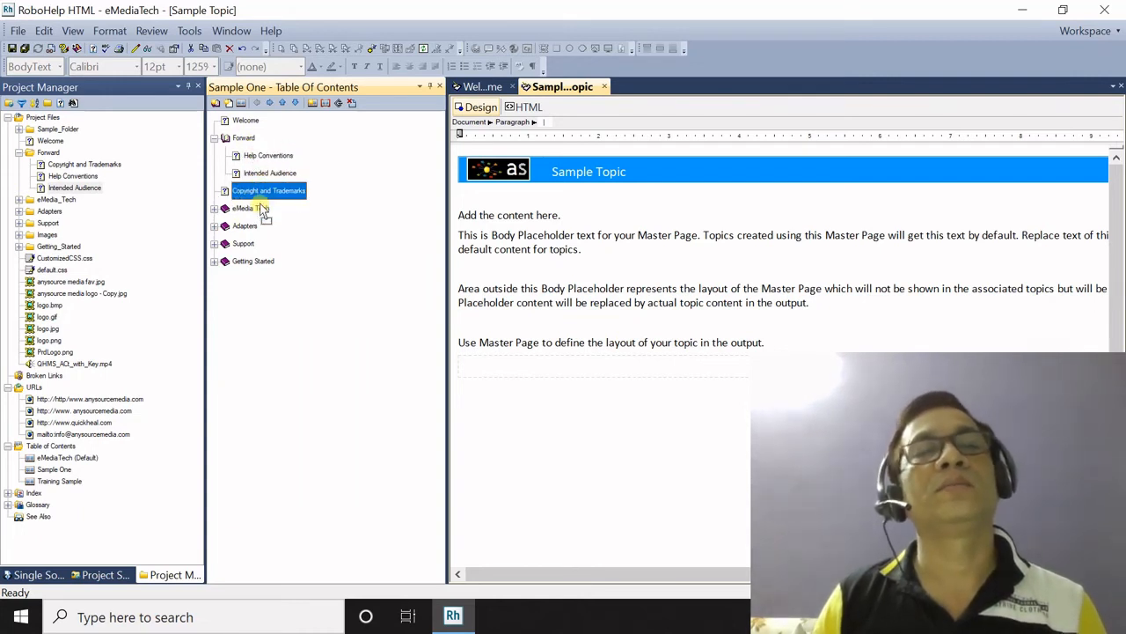
click(214, 209)
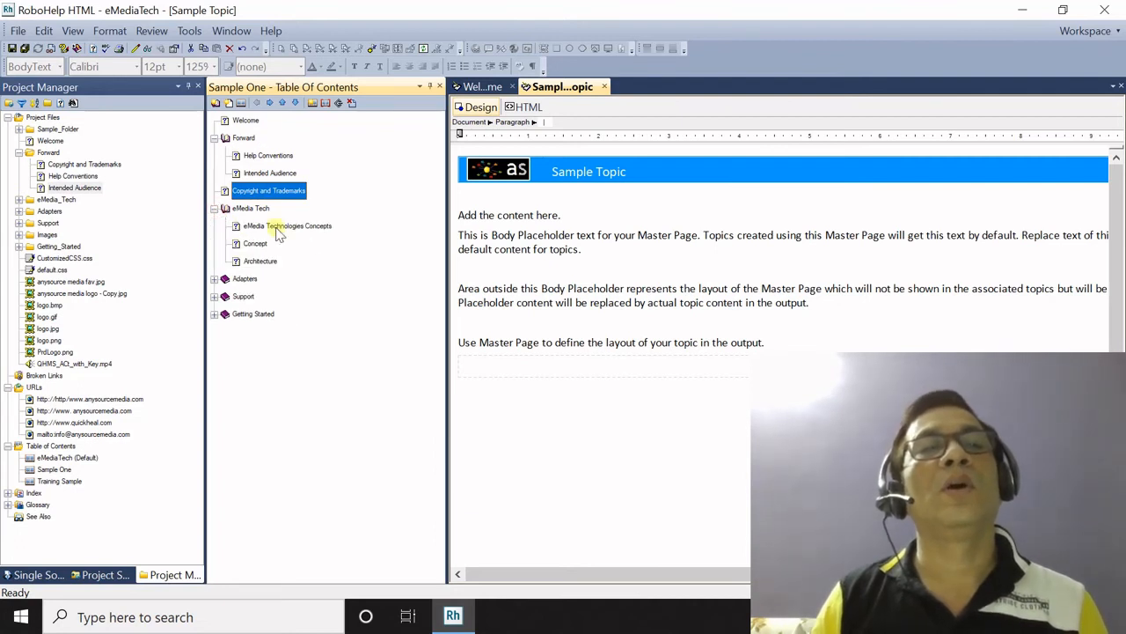
drag(272, 197, 271, 178)
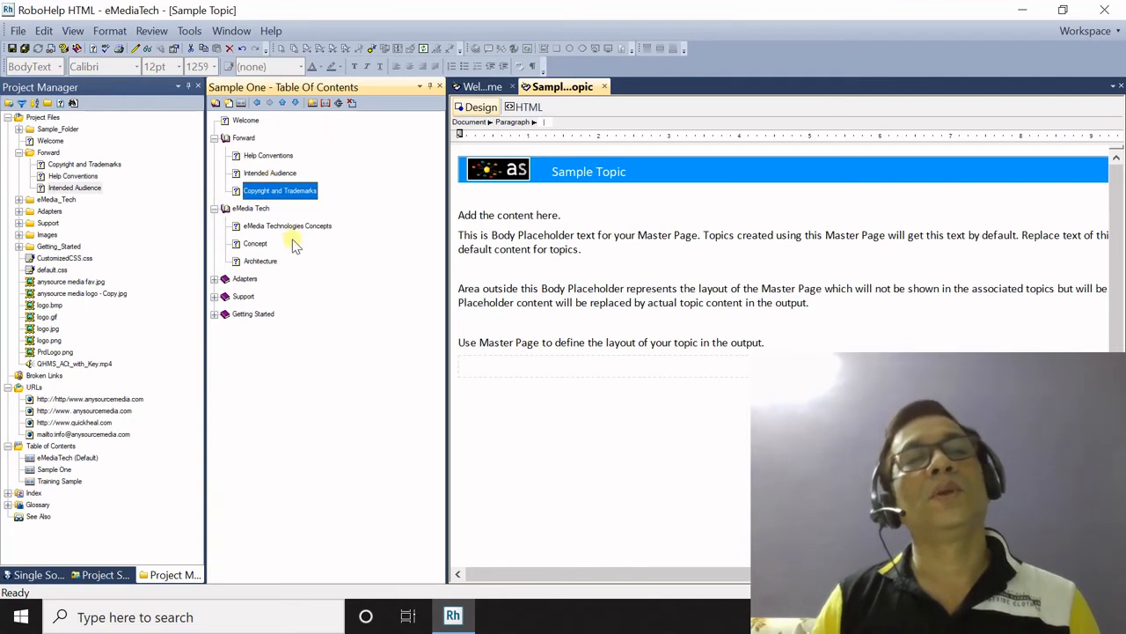
Collapse the eMedia Tech and Forward books and move the Getting Started book directly below Forward.
click(214, 209)
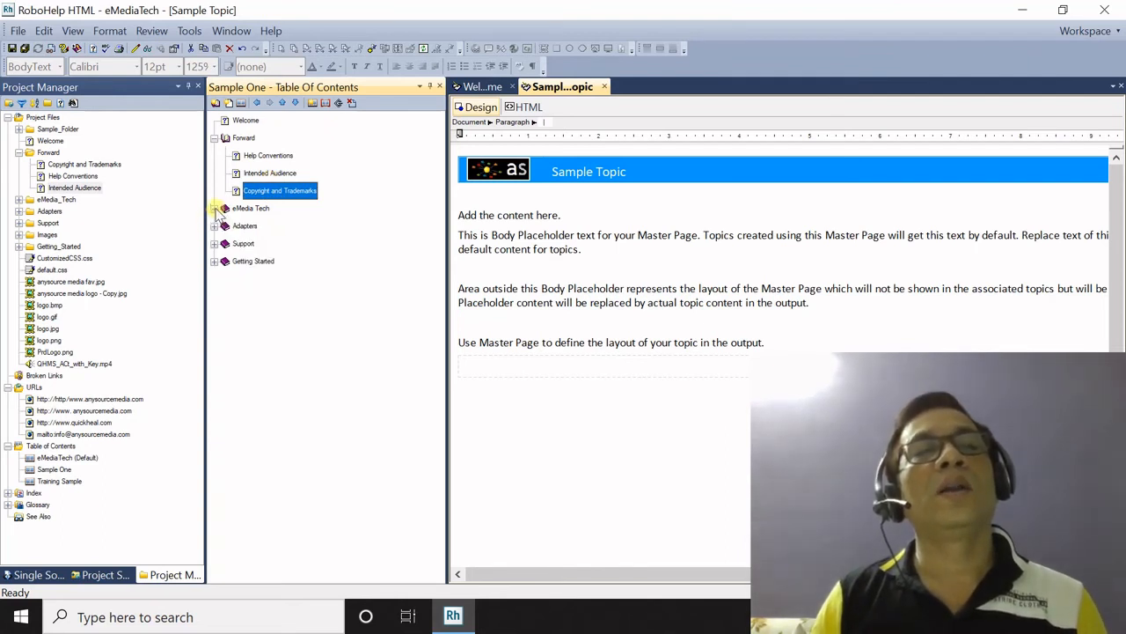
click(214, 138)
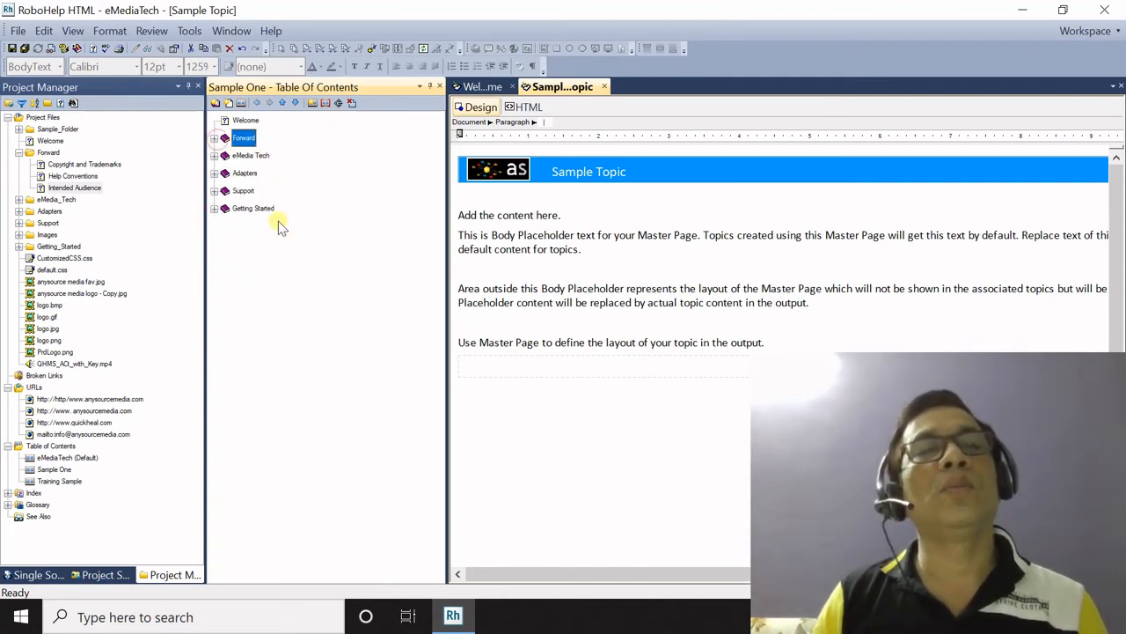
click(255, 214)
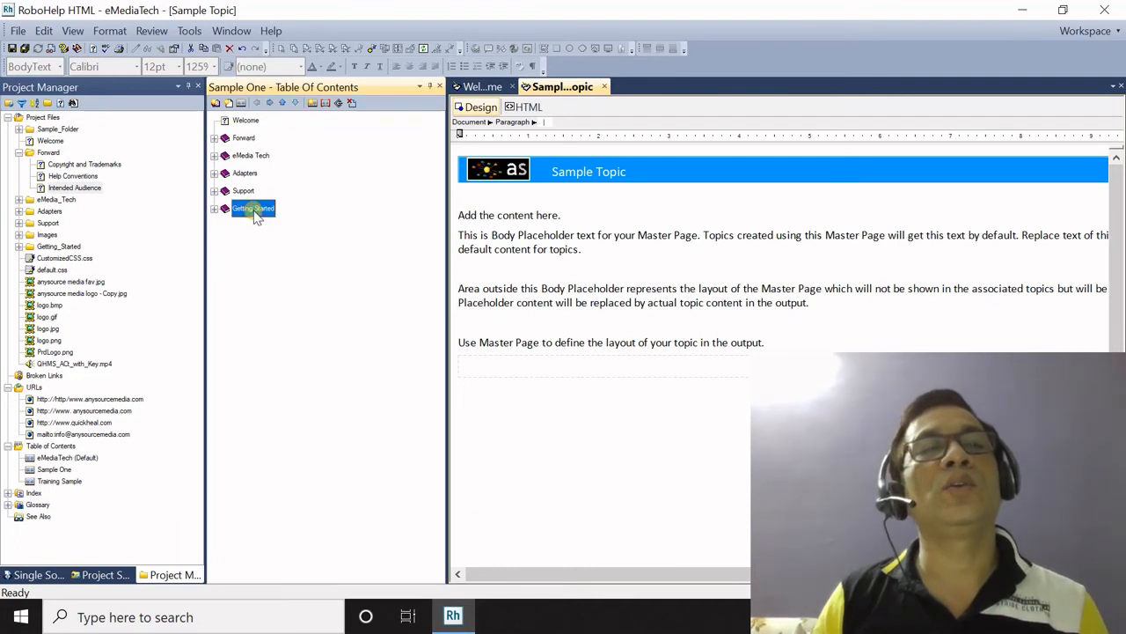
drag(254, 213, 245, 161)
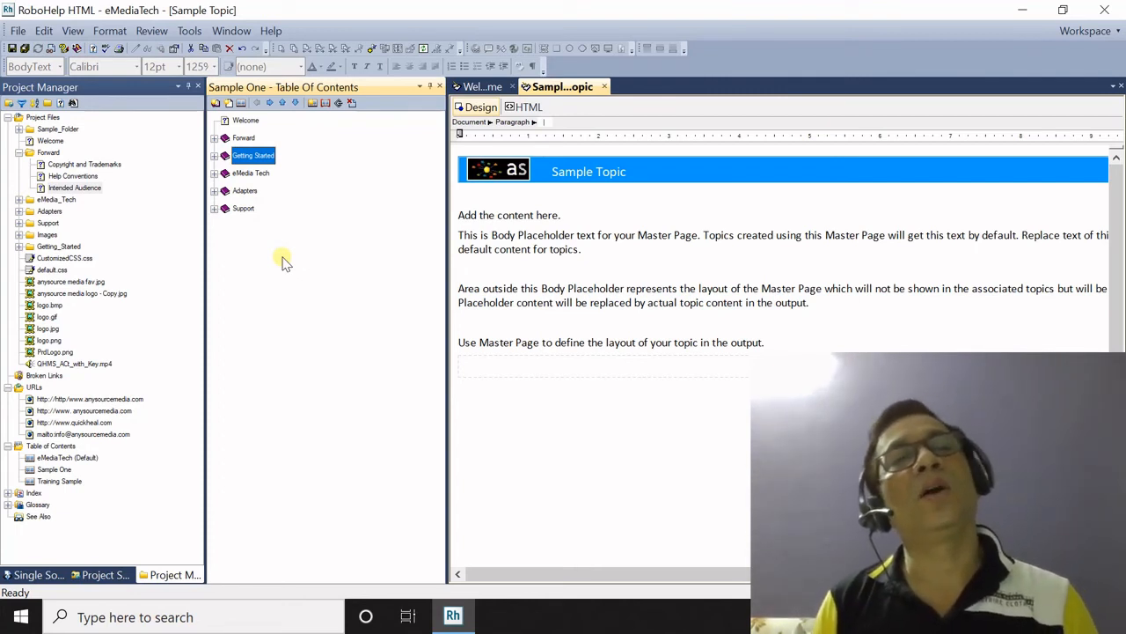
Collapse the project files, expand the Index and Glossary folders, and start a new index named Sample One.
click(19, 153)
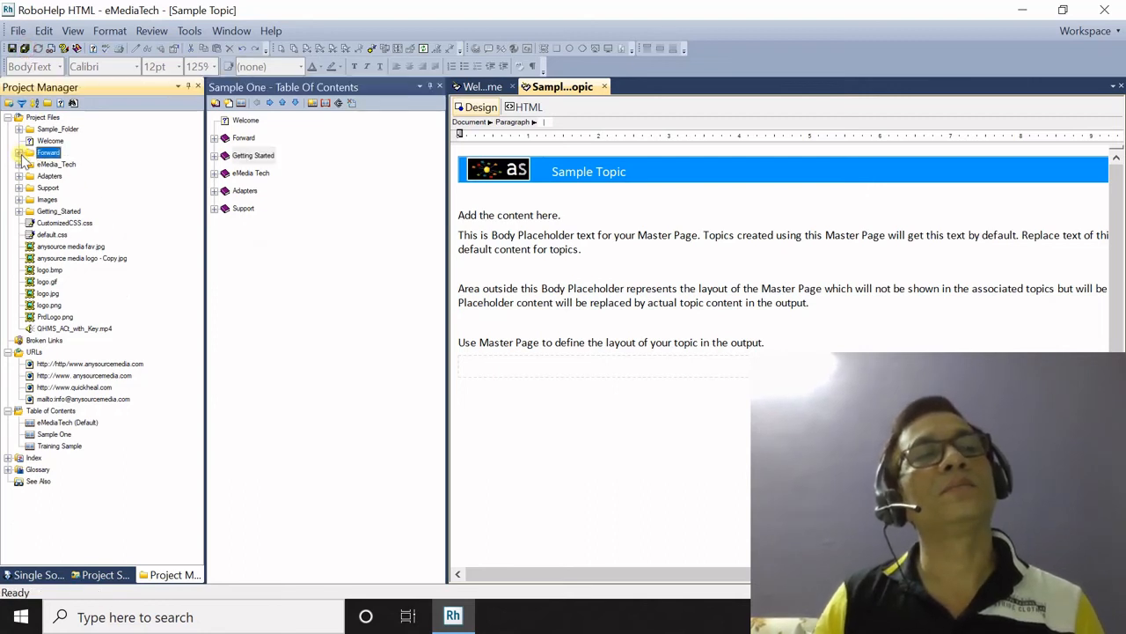
click(7, 117)
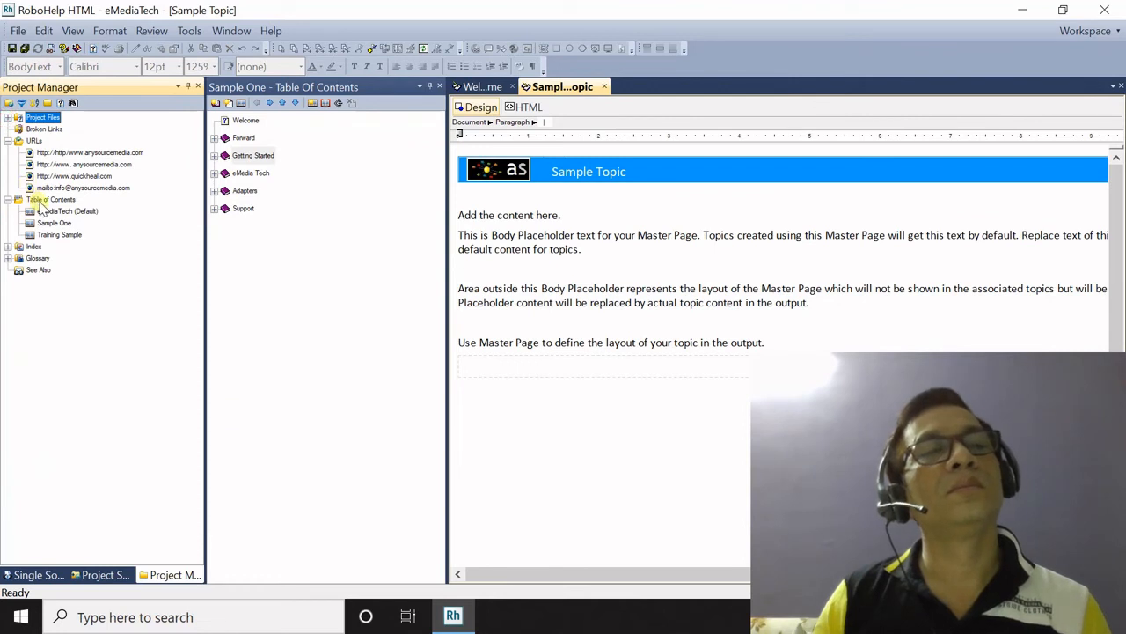
click(8, 247)
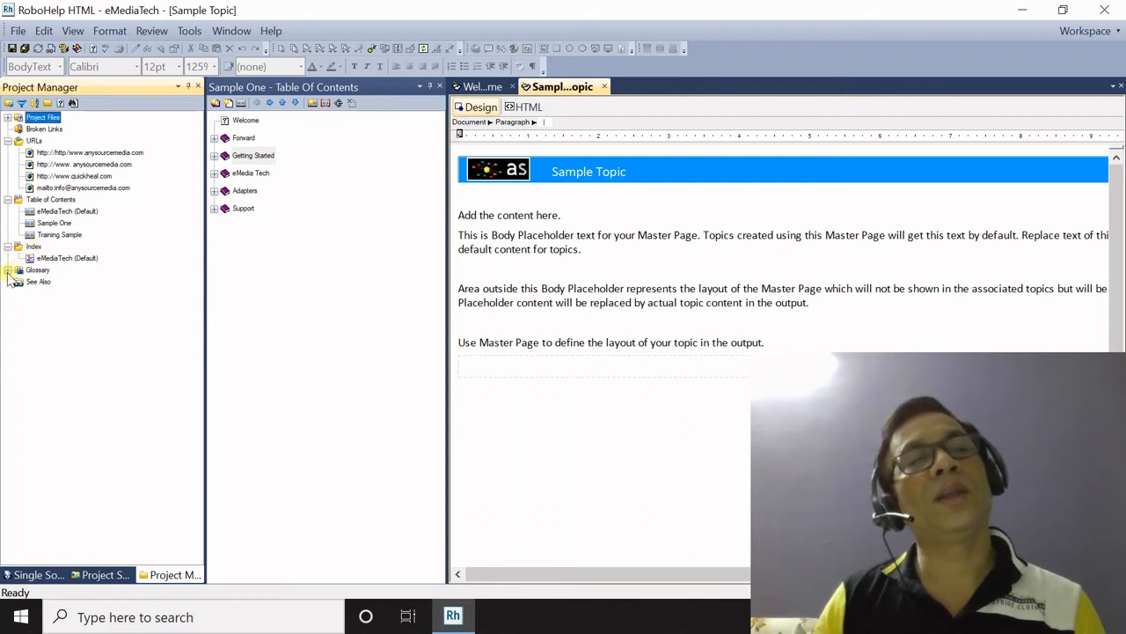
click(8, 270)
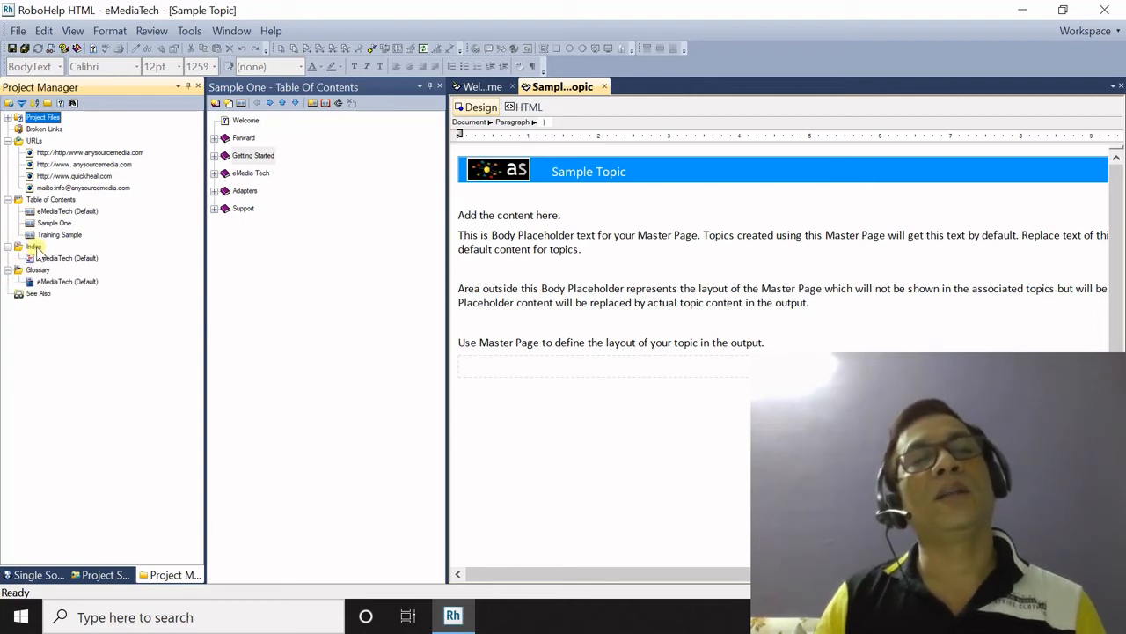
right_click(35, 249)
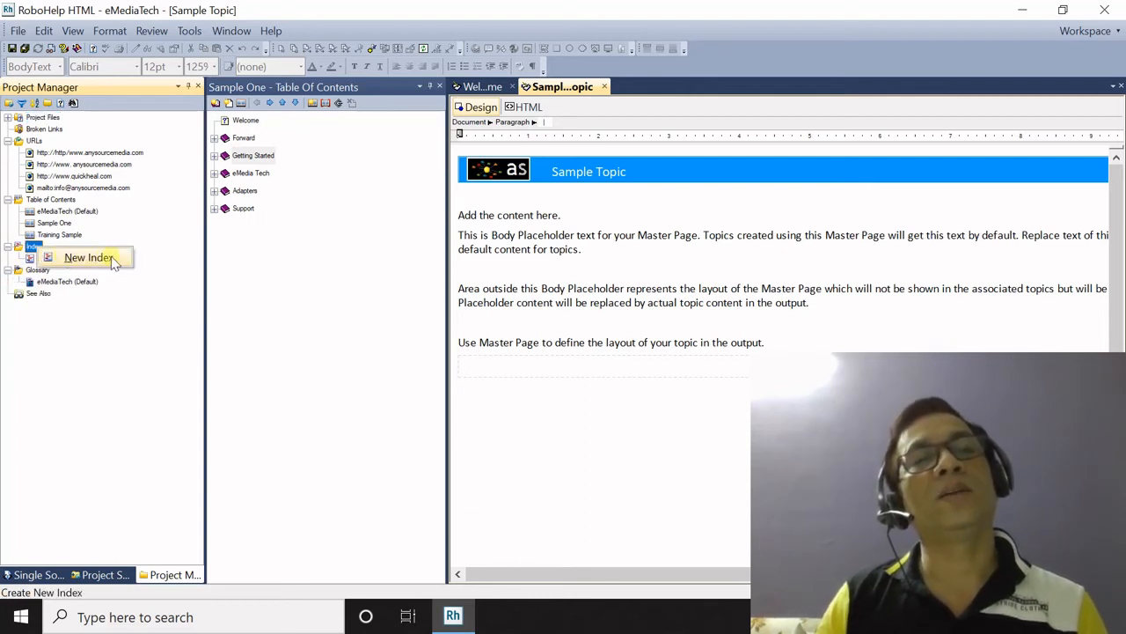
click(120, 259)
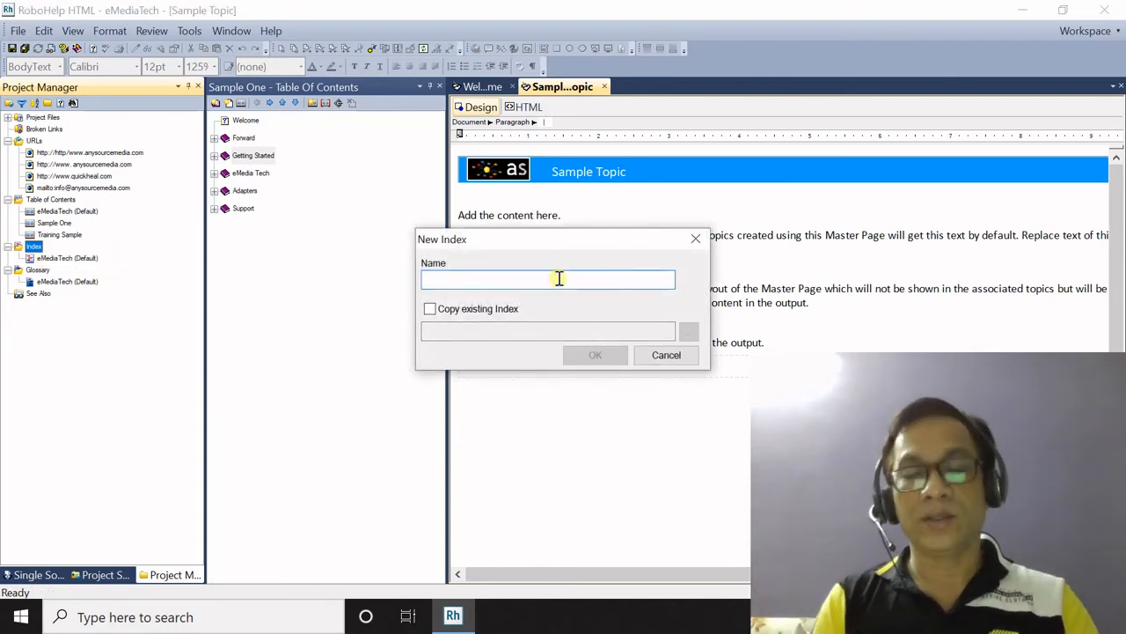
text(Sample One)
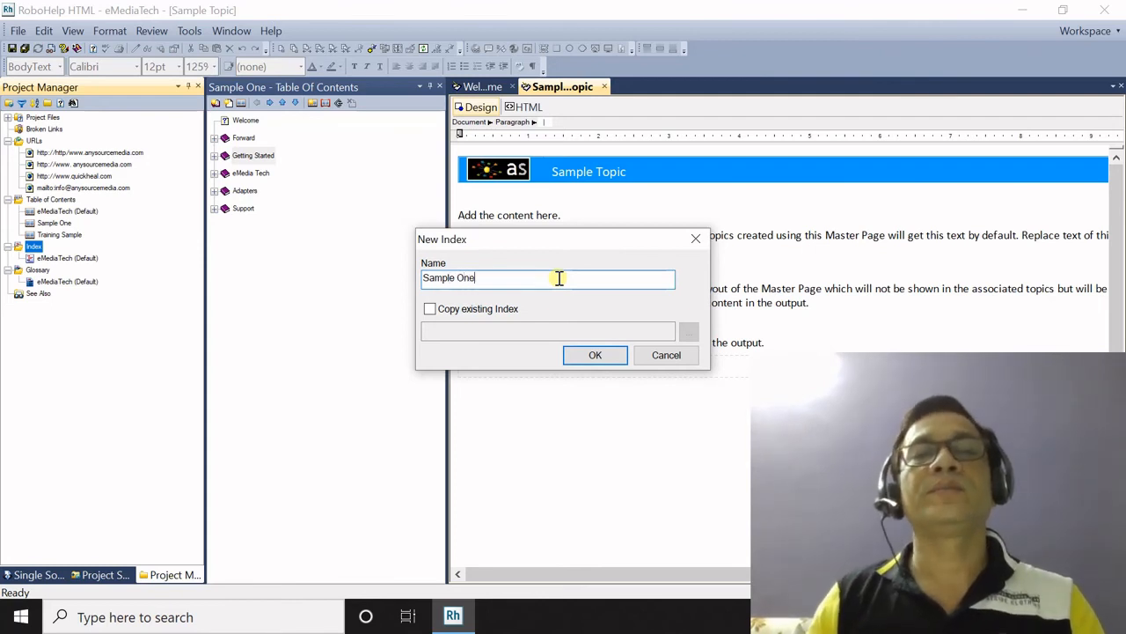
Try basing the new index on a copy of the existing eMediaTech.hhk index.
click(516, 314)
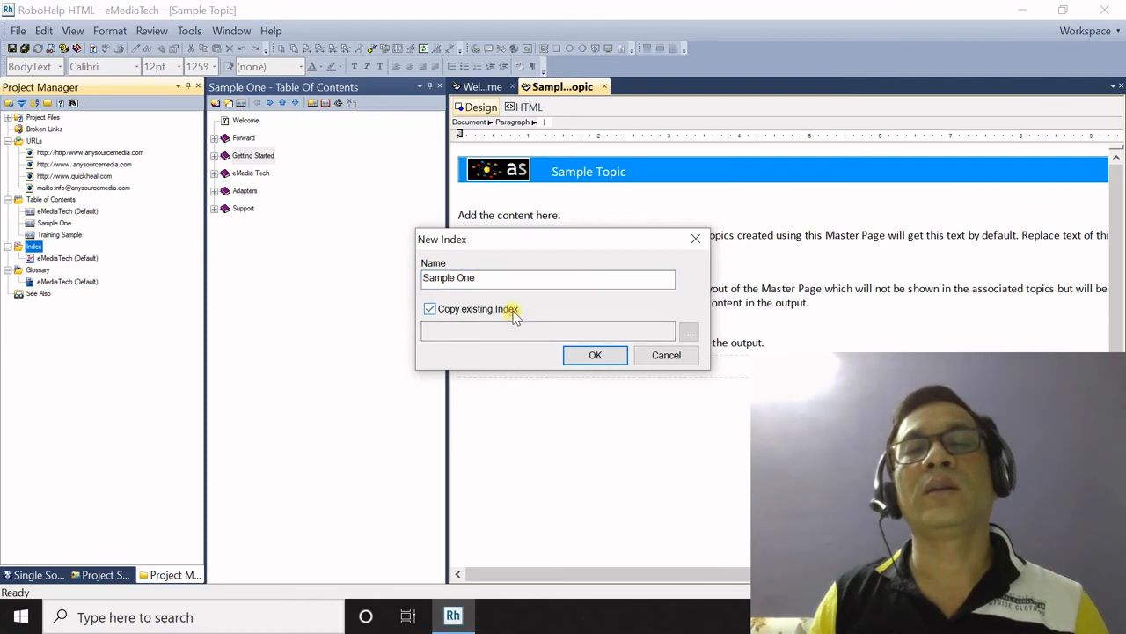
click(690, 333)
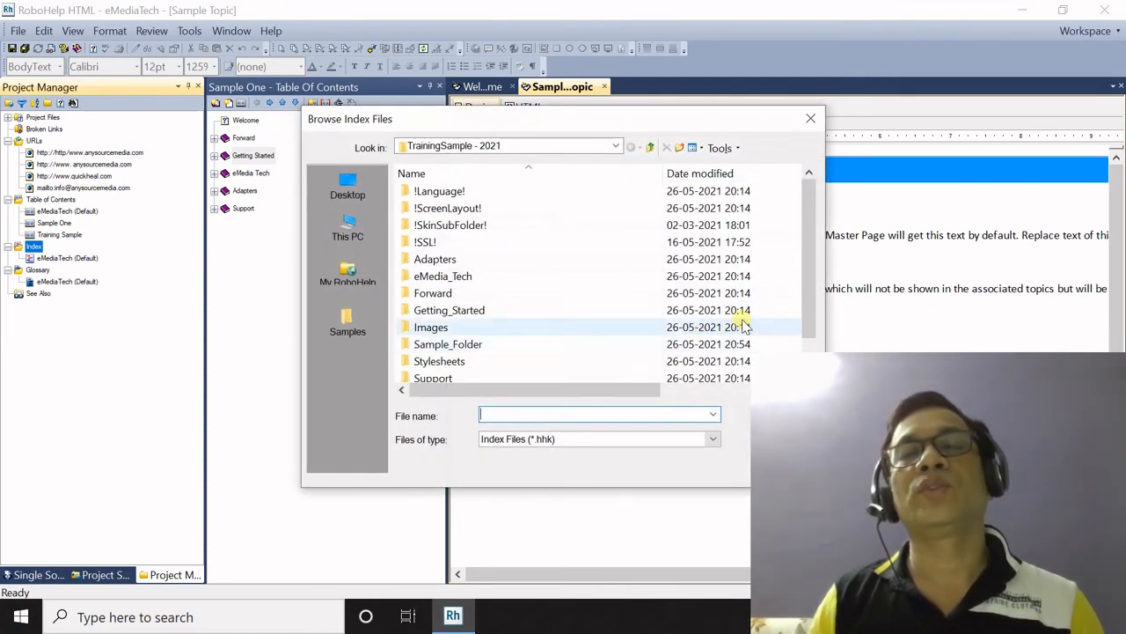
scroll(810, 308, down, 1)
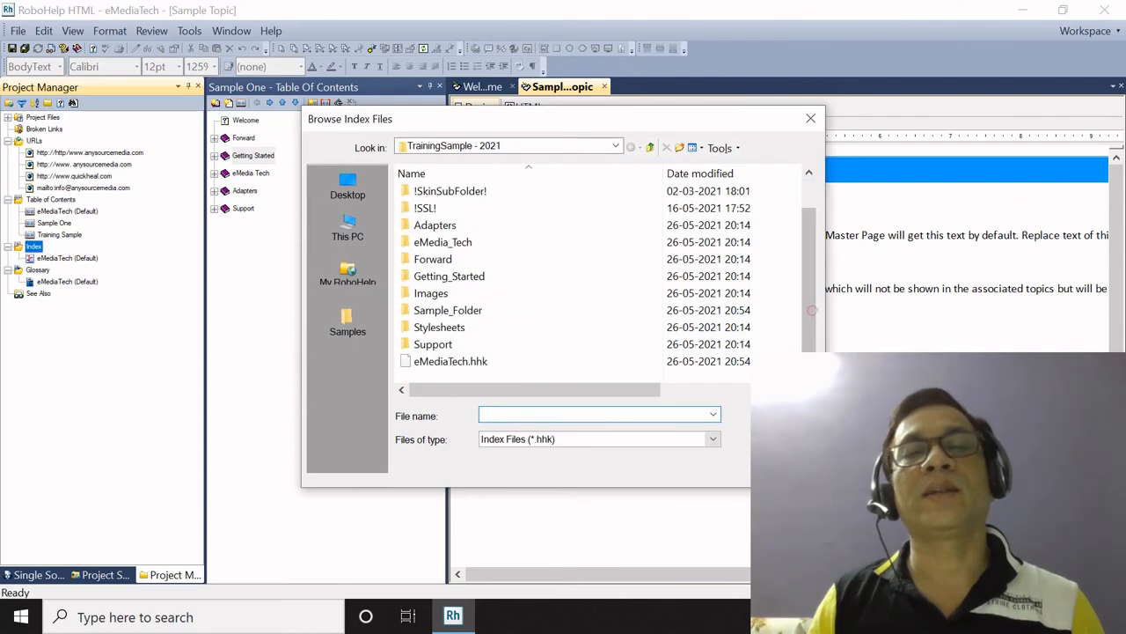
click(480, 361)
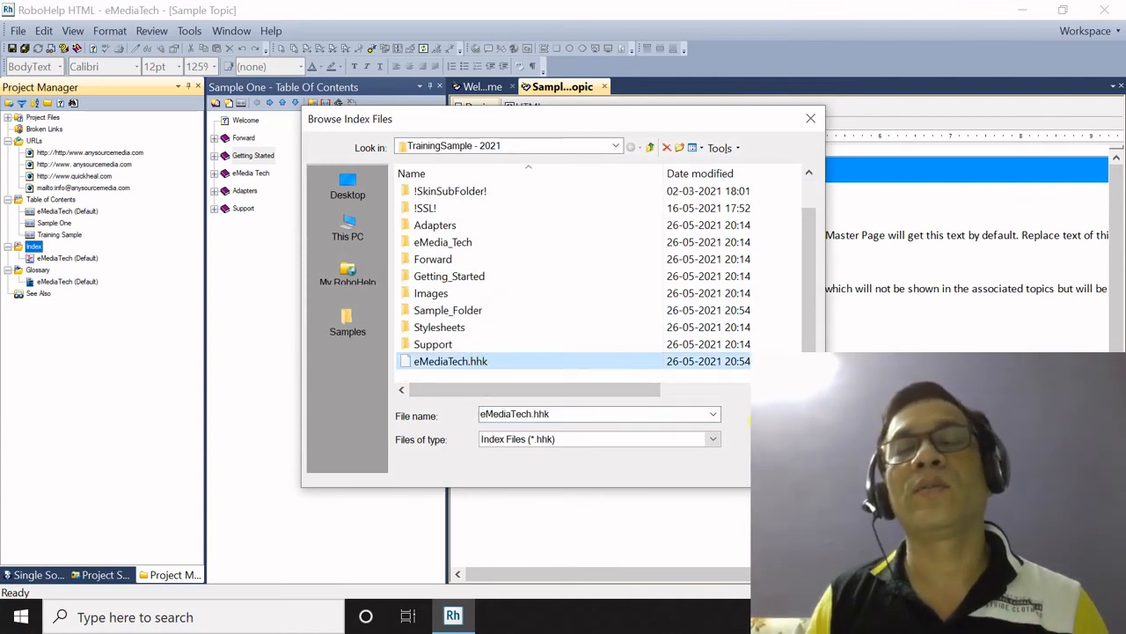
click(774, 414)
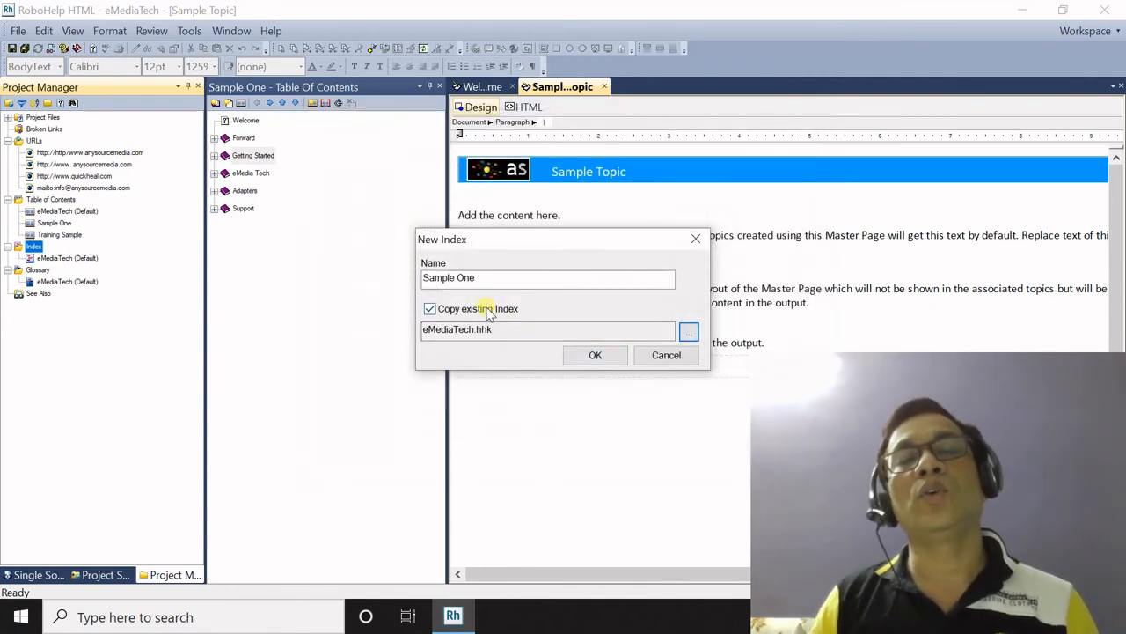
click(487, 308)
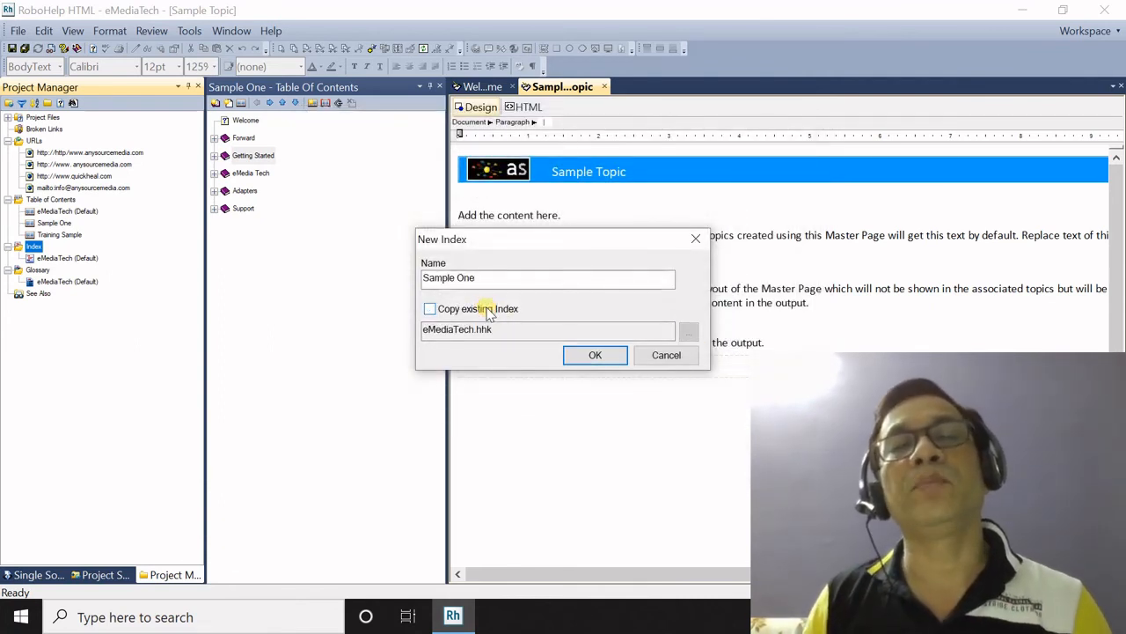
Create the Sample One index without copying an existing one and open it for editing.
click(597, 355)
click(53, 270)
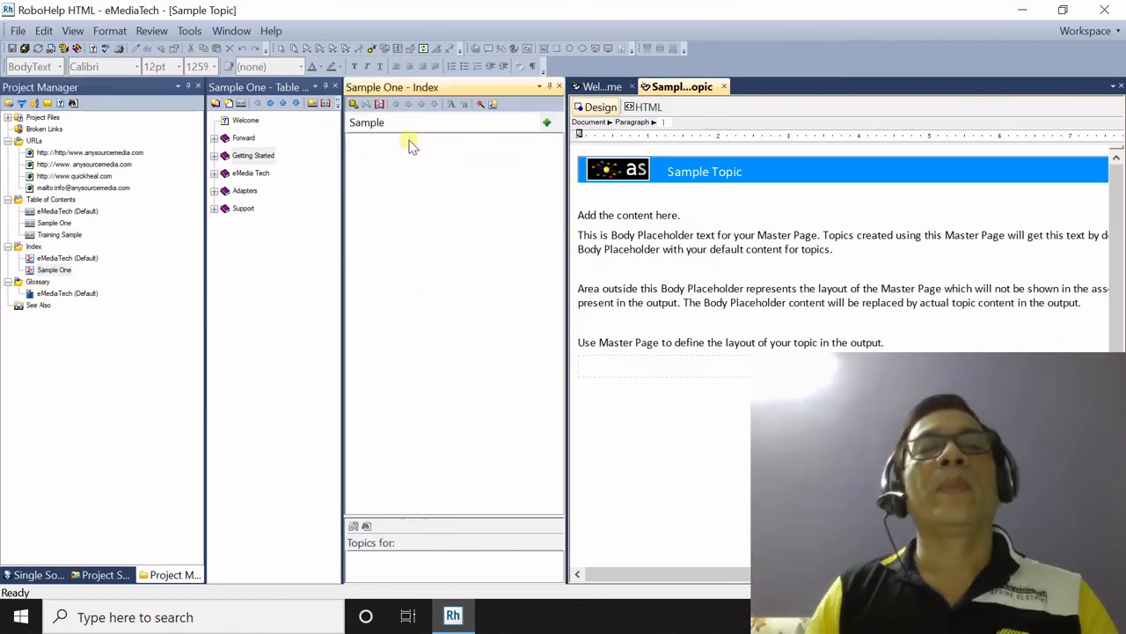
Replace the text in the keyword entry field with Sample one and add it to the Sample One index.
drag(350, 122, 404, 124)
key(Delete)
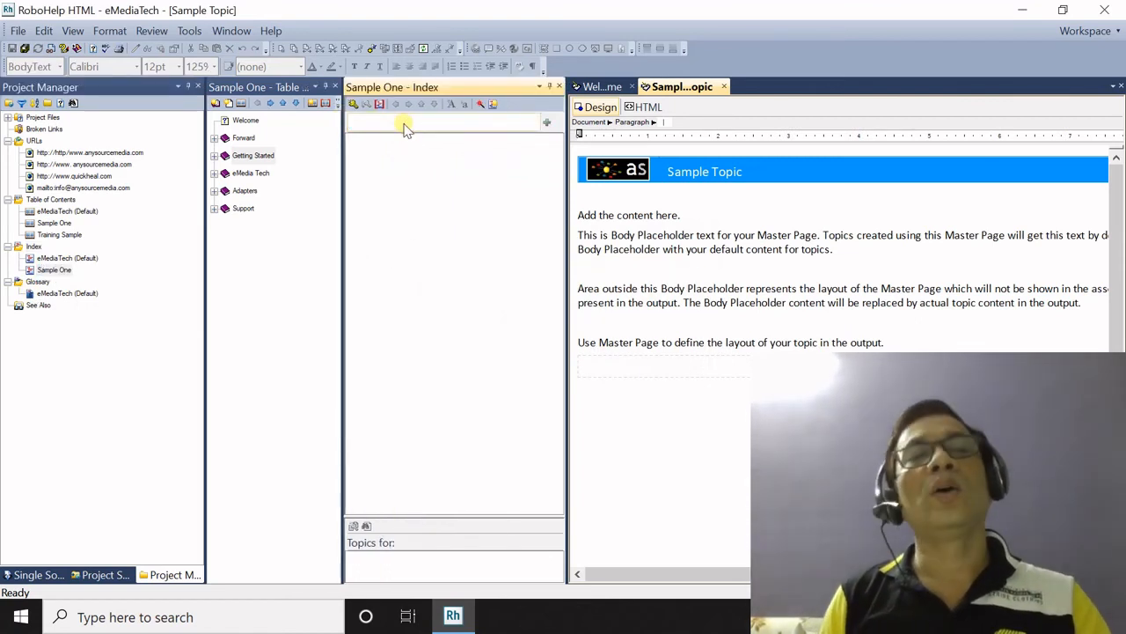
text(Sample)
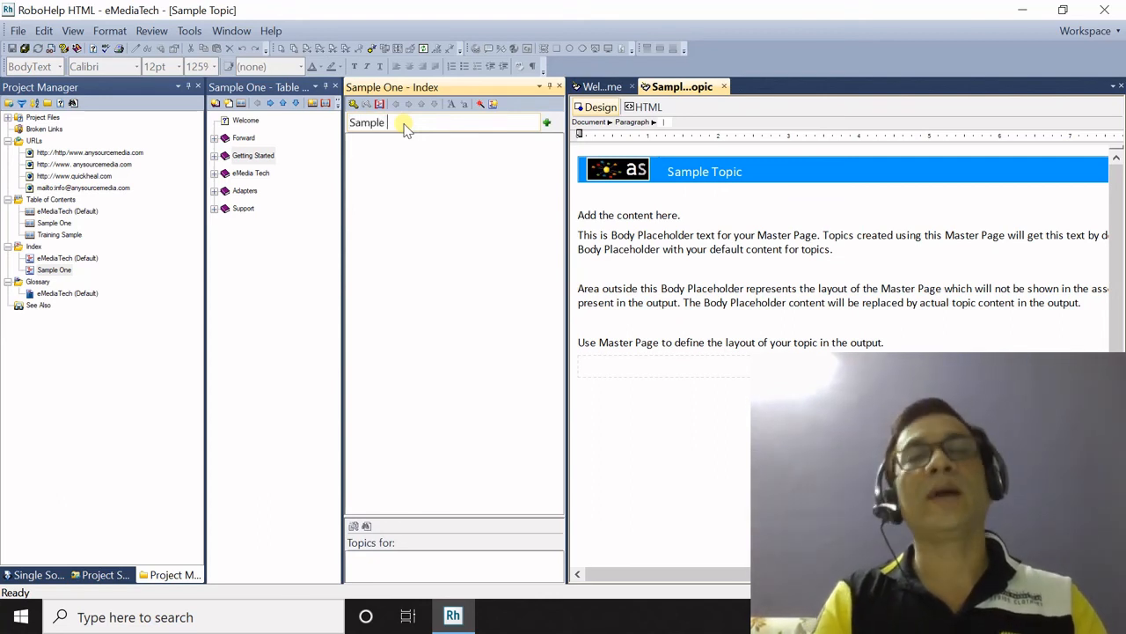
text(one)
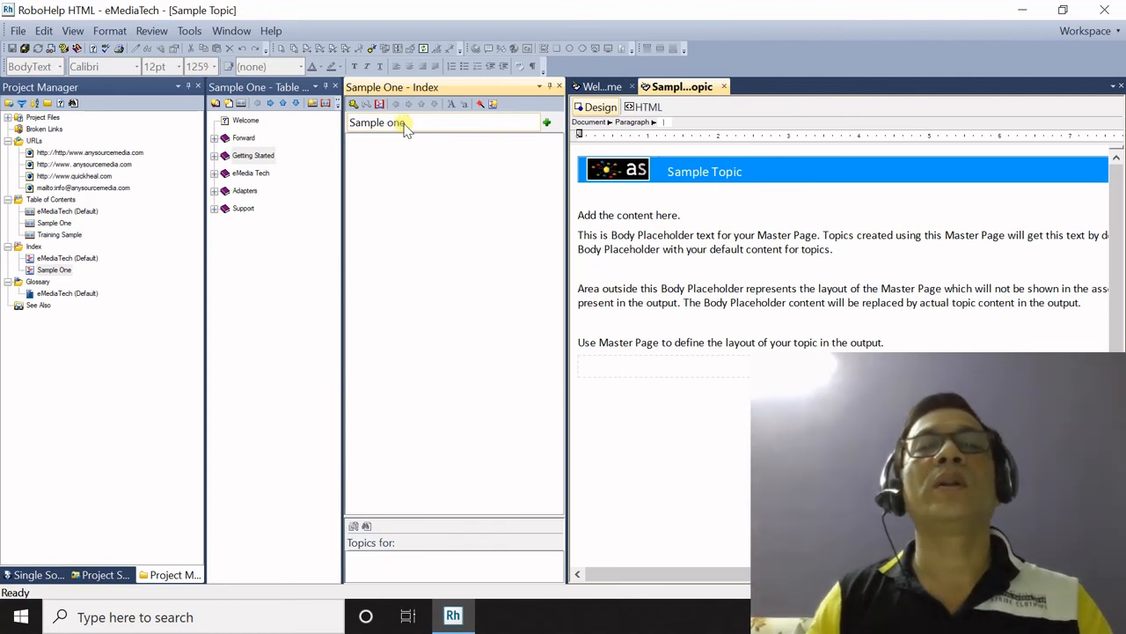
click(546, 123)
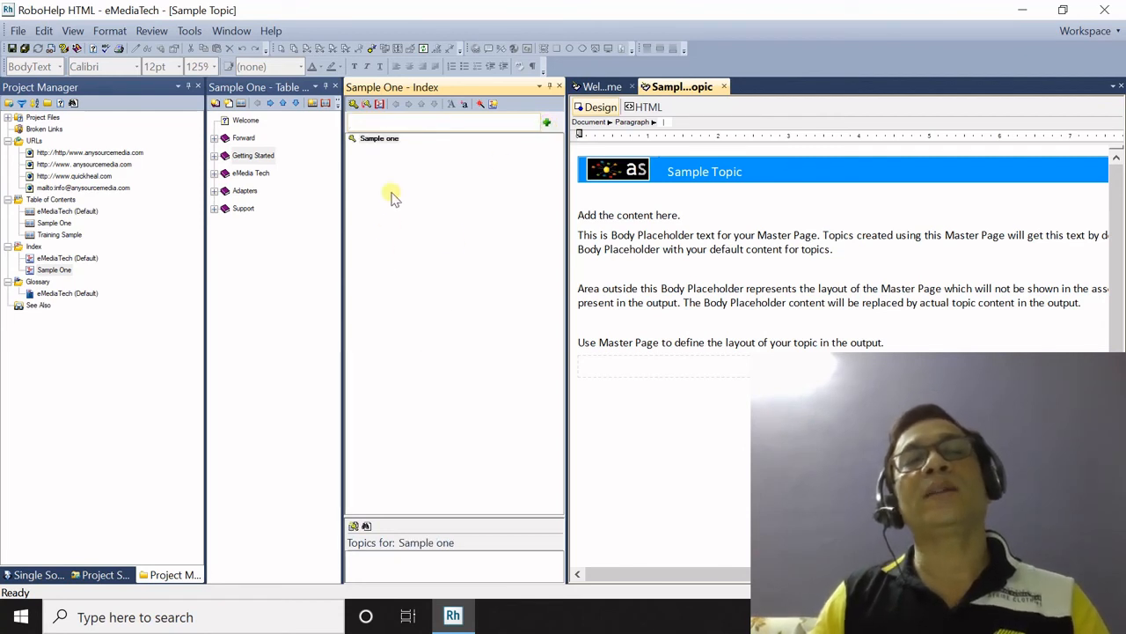
Enable a cross-reference for the Sample one index keyword and point it to the Sample one keyword.
right_click(385, 143)
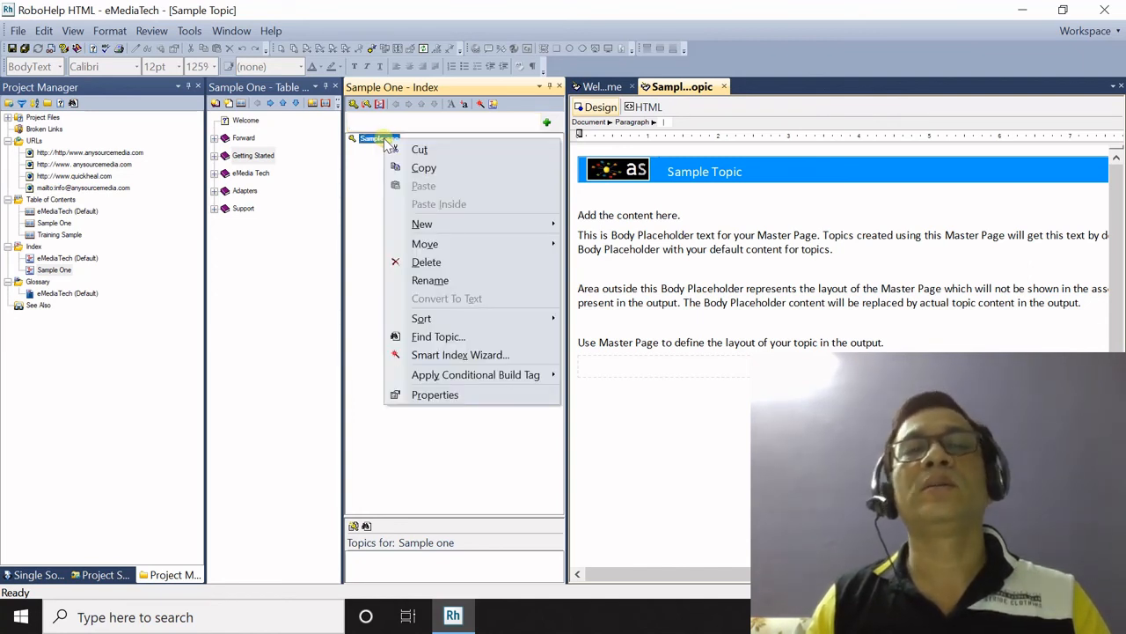
click(478, 395)
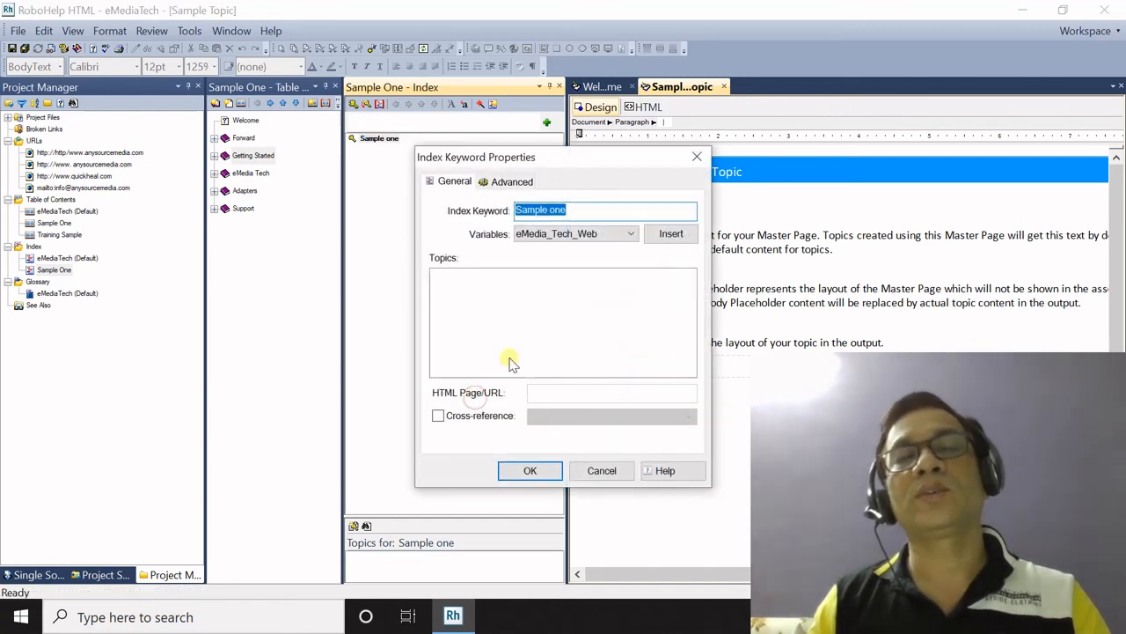
click(480, 418)
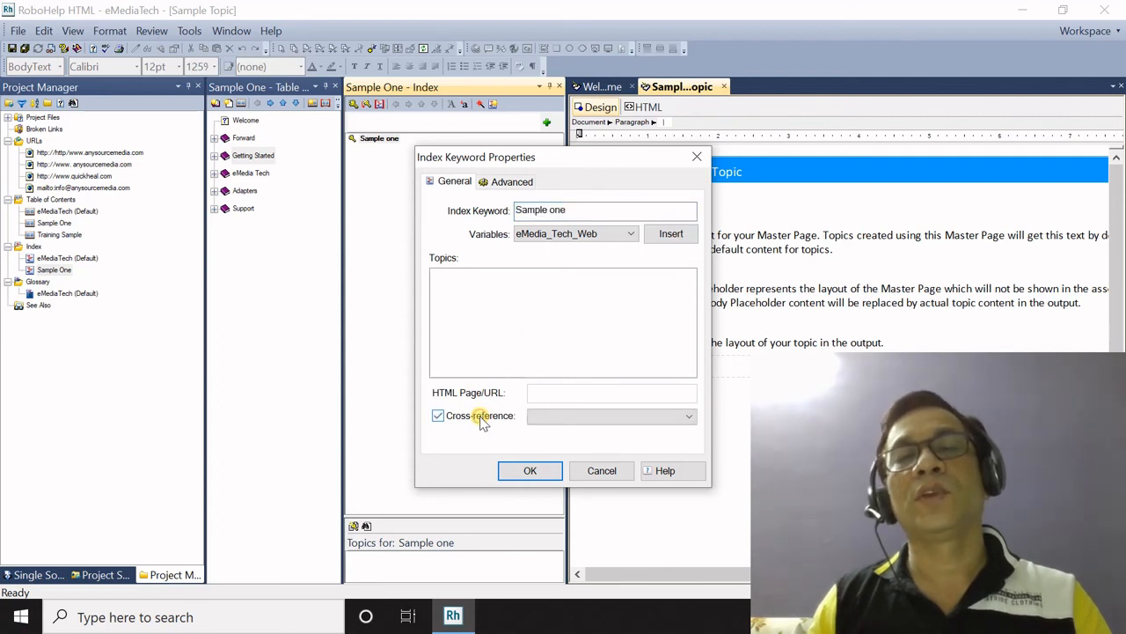
click(609, 418)
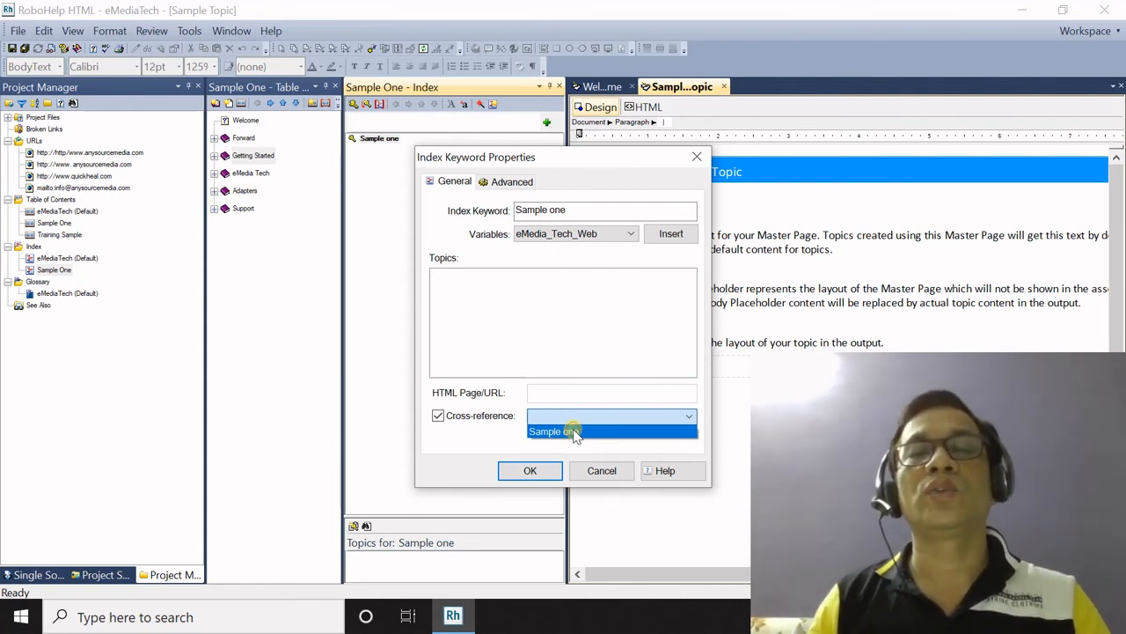
click(573, 432)
click(529, 470)
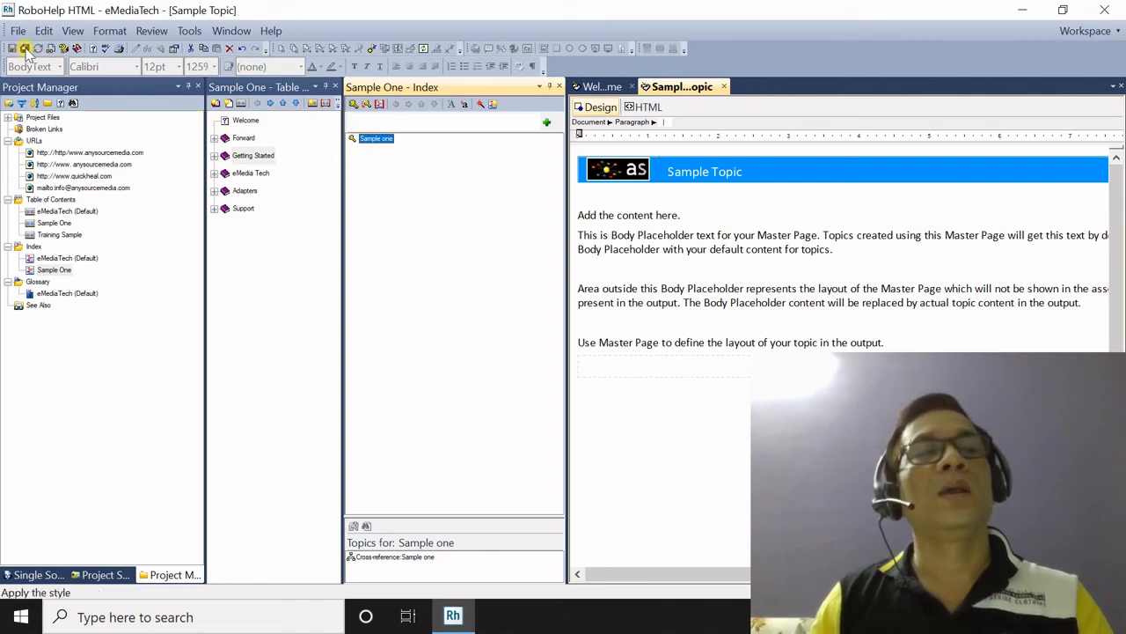
Start a new glossary in the project and name it Glossary.
right_click(42, 282)
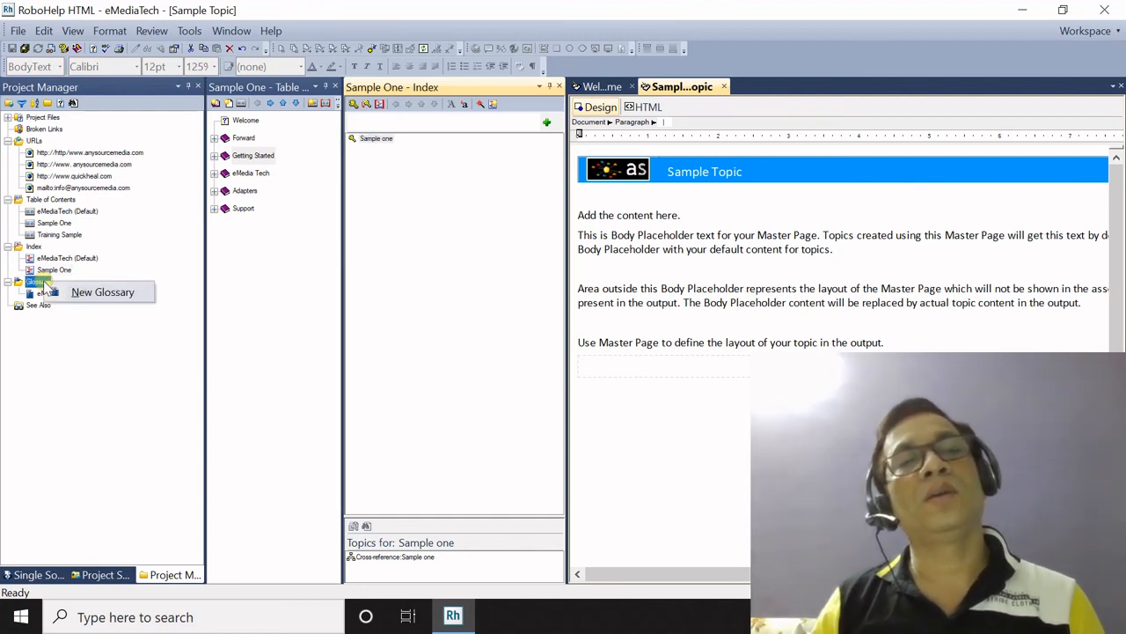
click(144, 292)
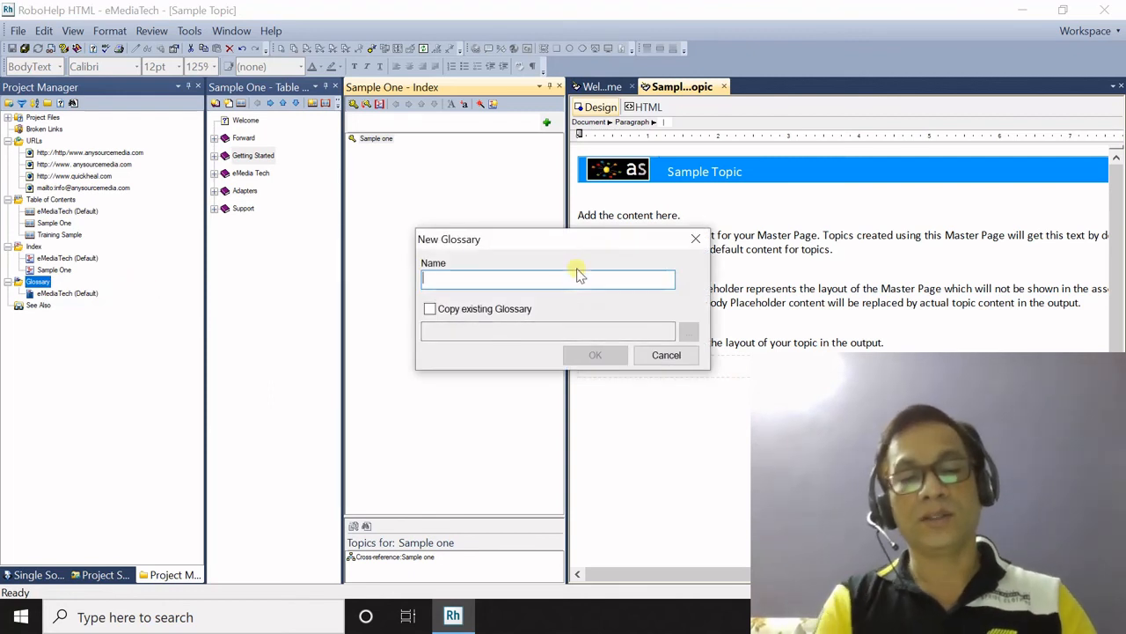
text(Glo)
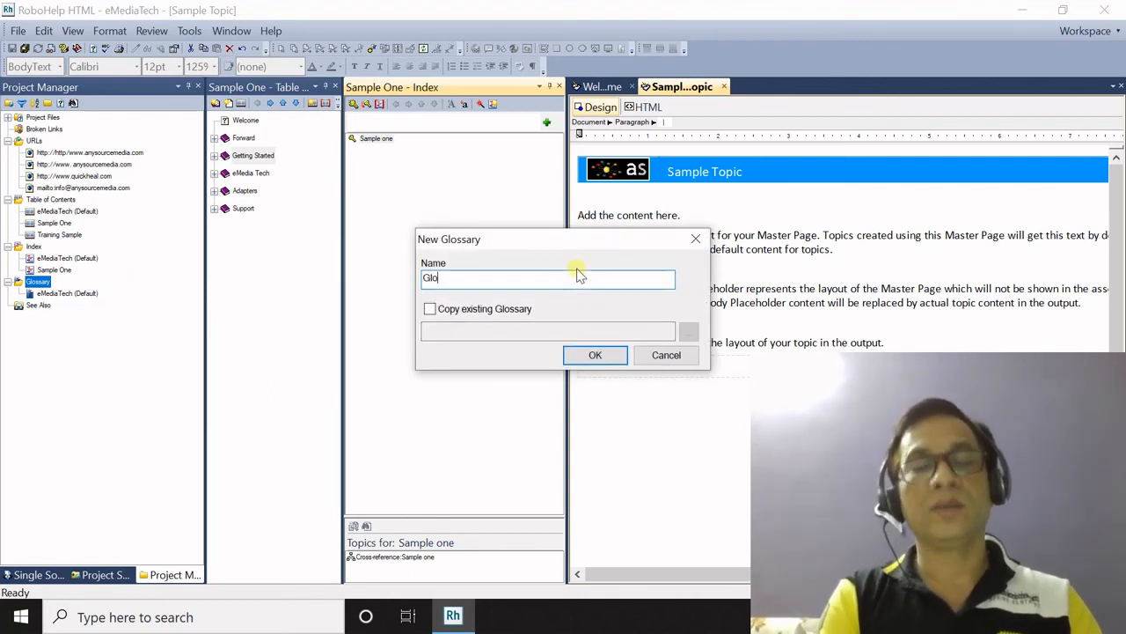
text(ssary)
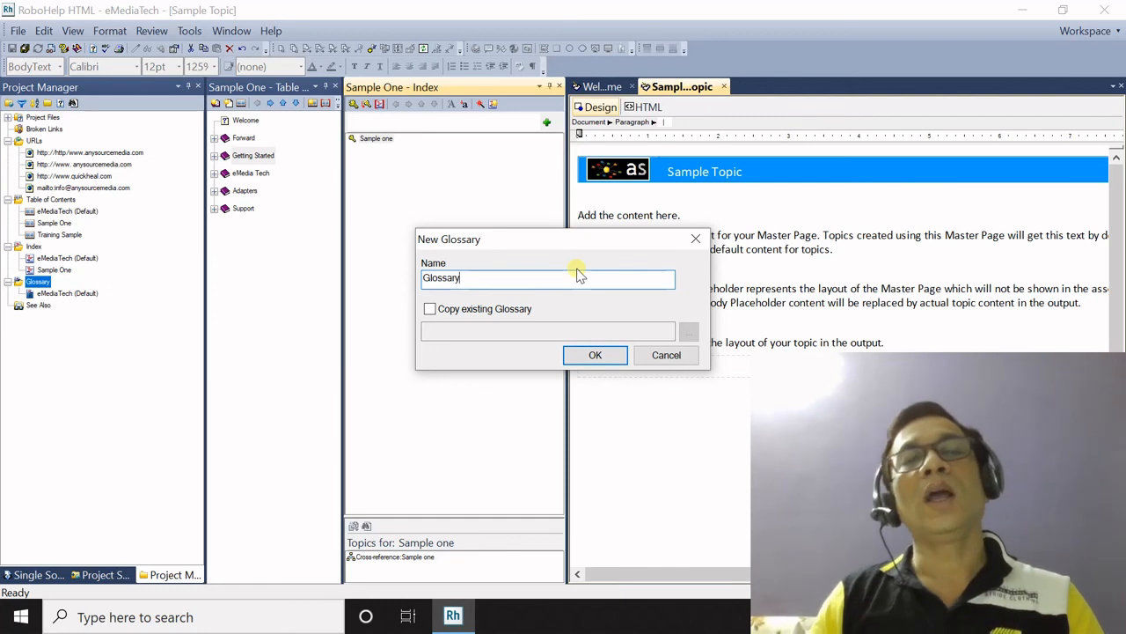
Try basing the new glossary on a copy of the existing eMediaTech.glo glossary.
click(523, 312)
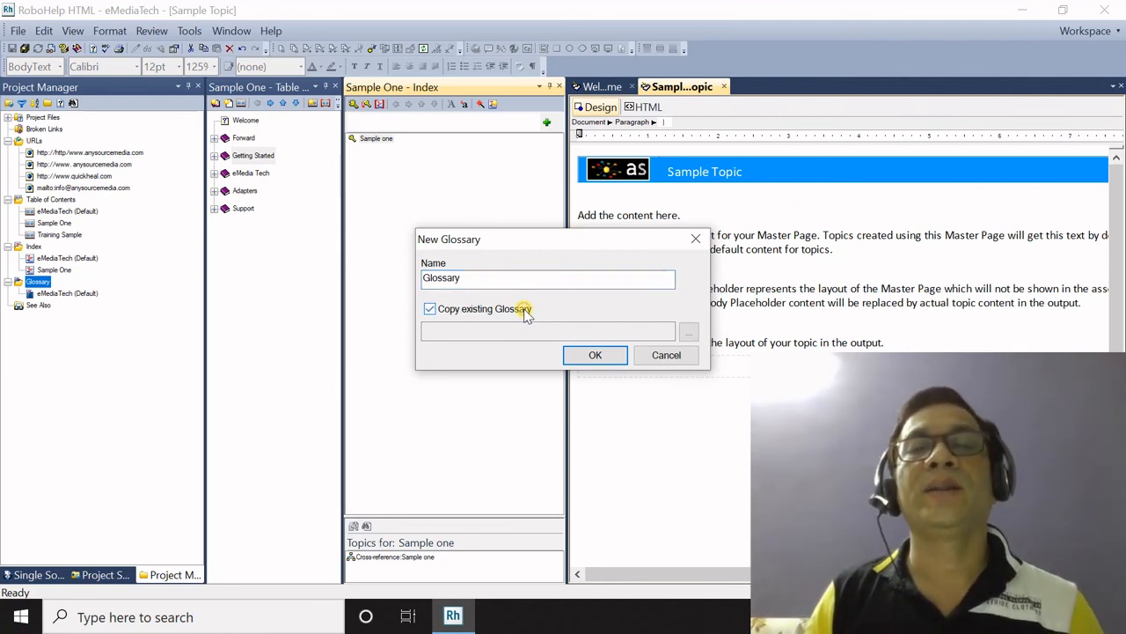
click(690, 331)
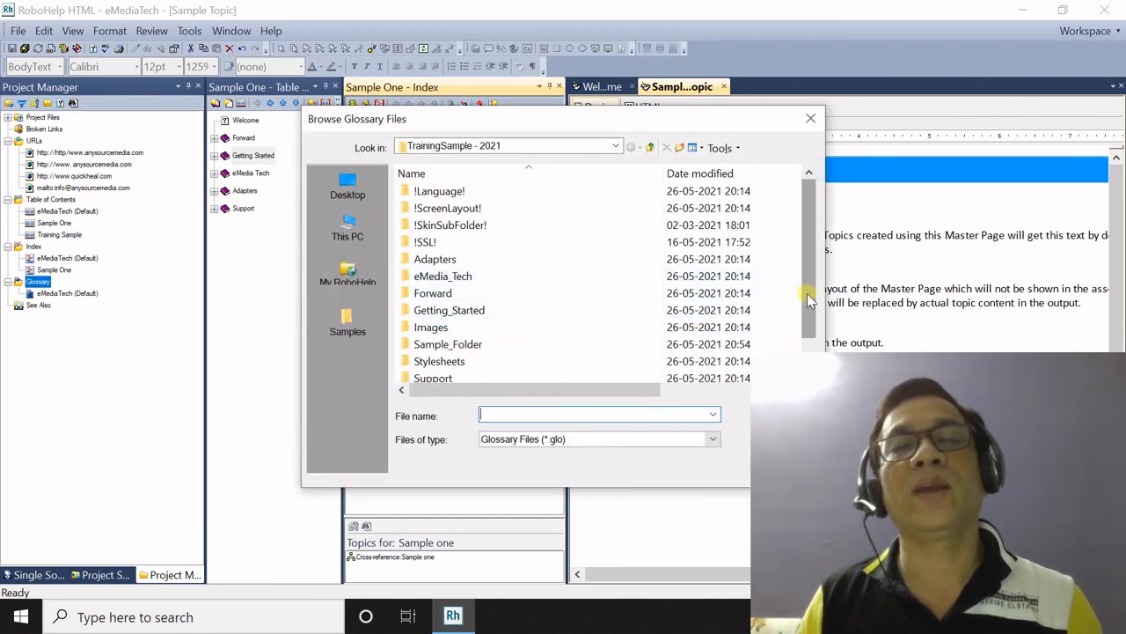
scroll(453, 360, down, 1)
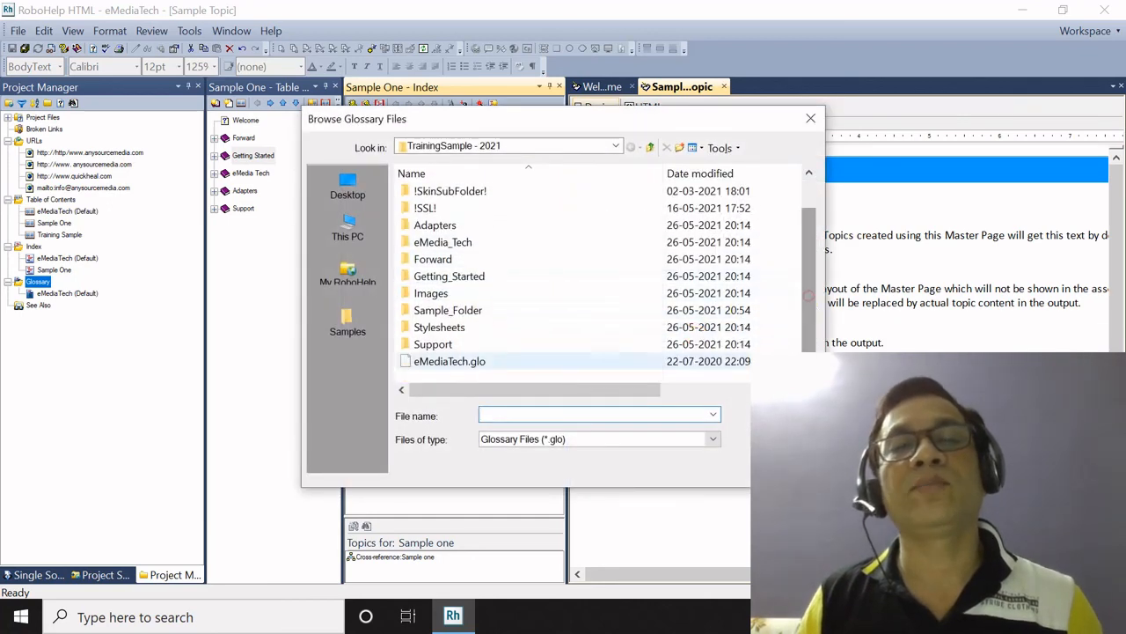
click(473, 367)
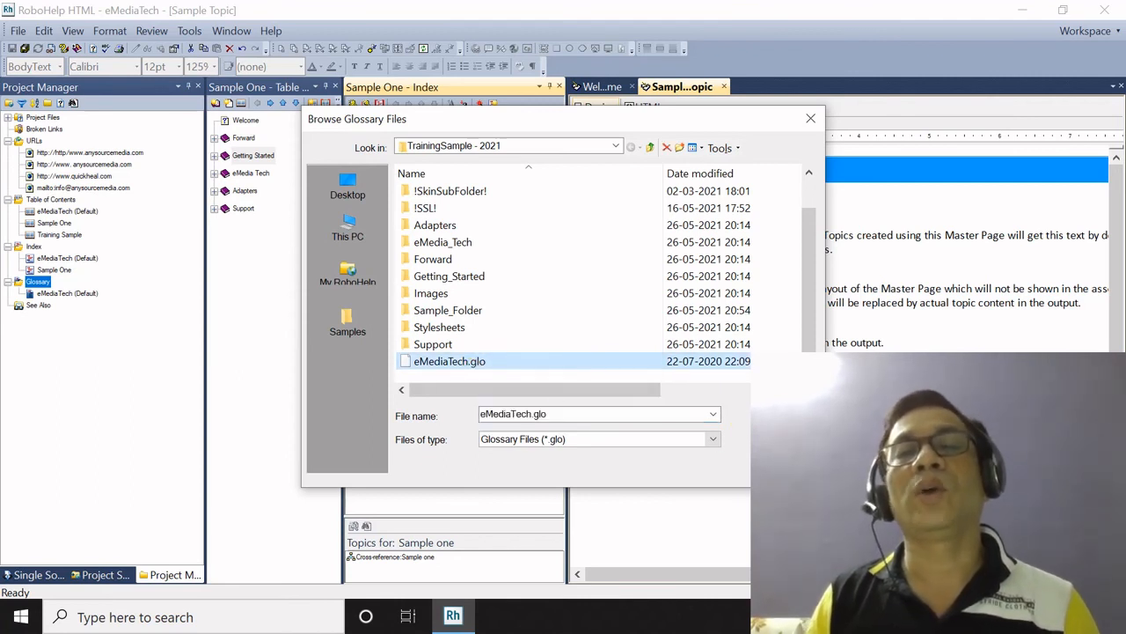
click(776, 439)
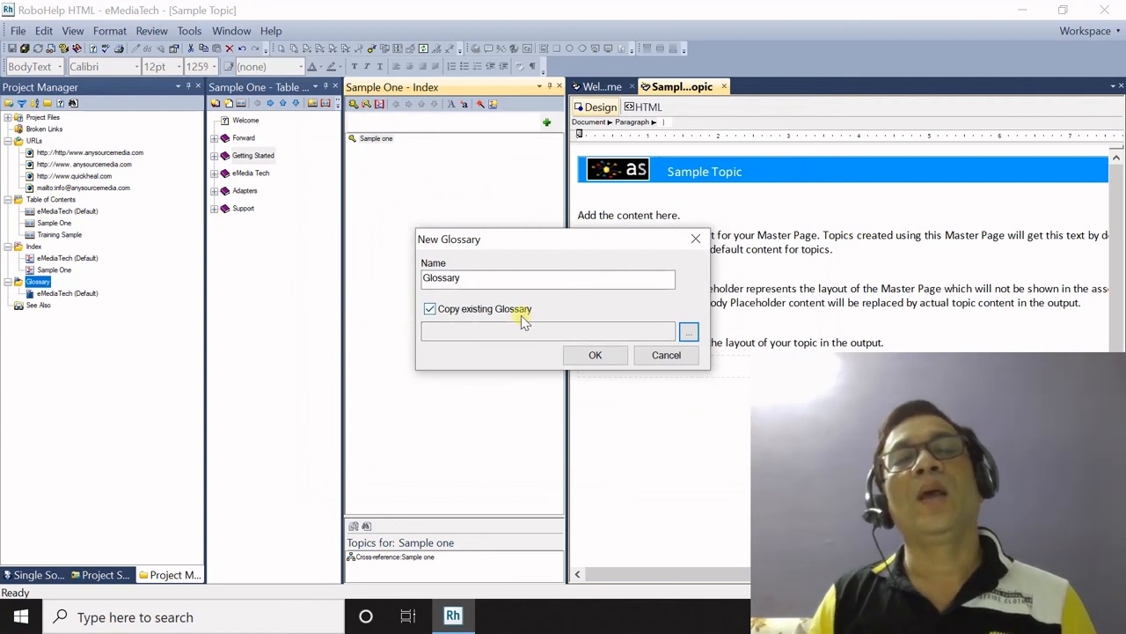
click(521, 315)
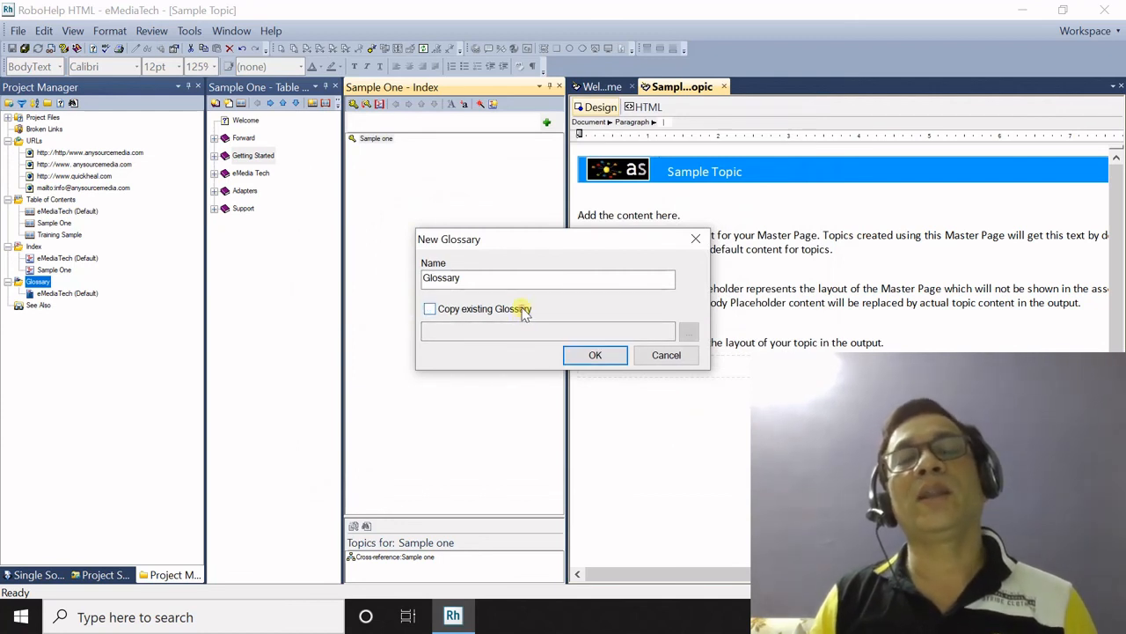
Create the new glossary without copying an existing one and widen its pane on both sides.
click(595, 355)
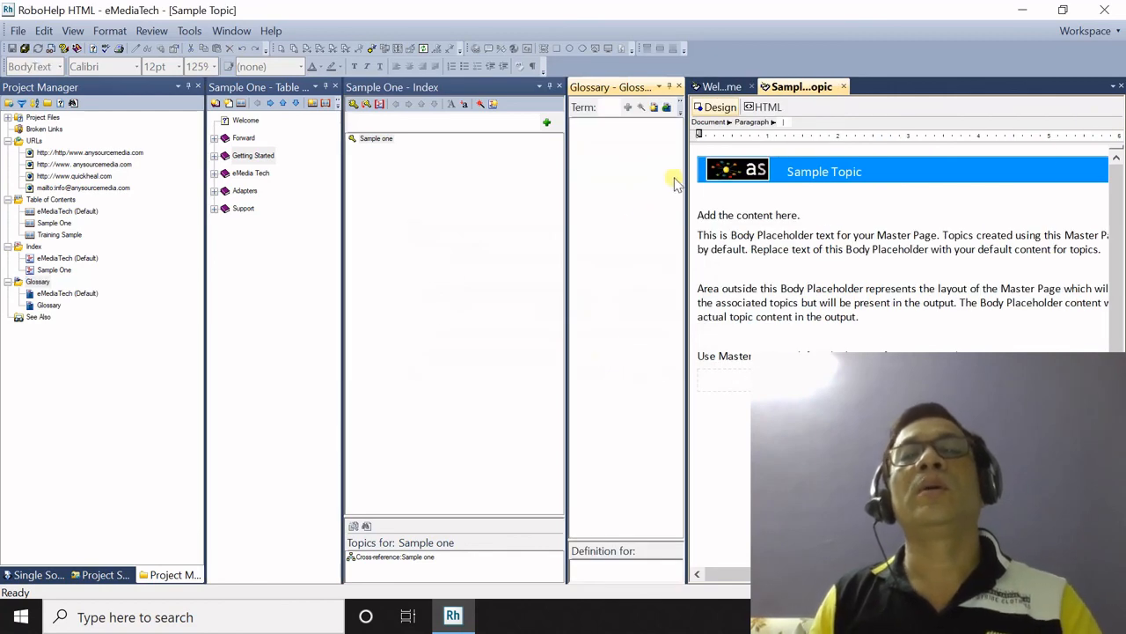
drag(687, 176, 771, 176)
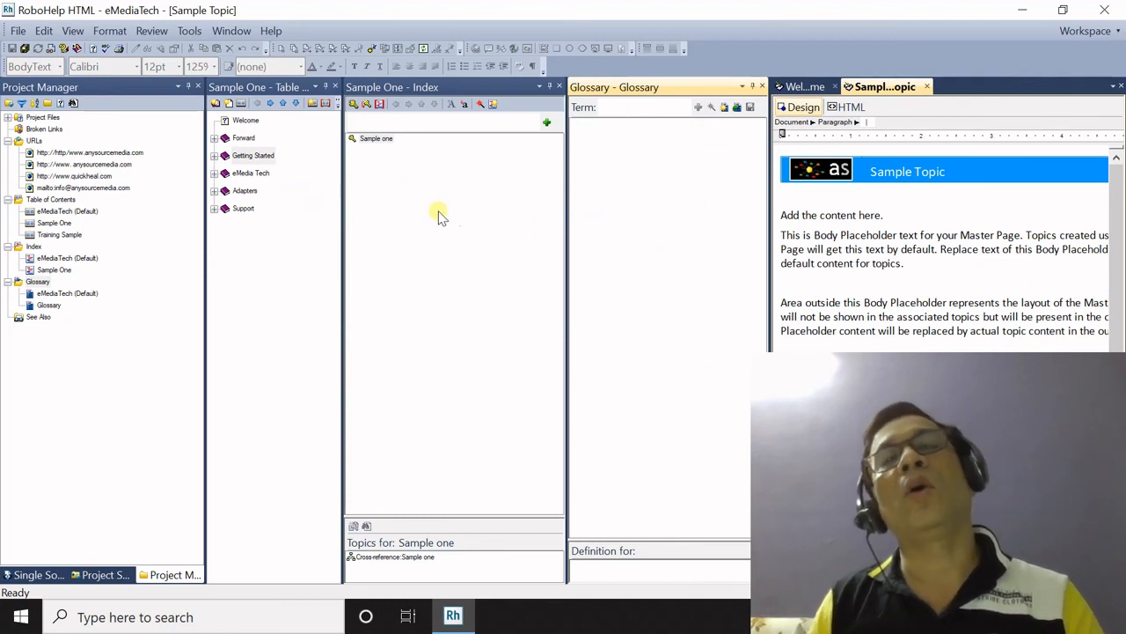
drag(567, 217, 522, 216)
Add the term Sample to the new glossary and define it as "This is the definition.".
click(611, 107)
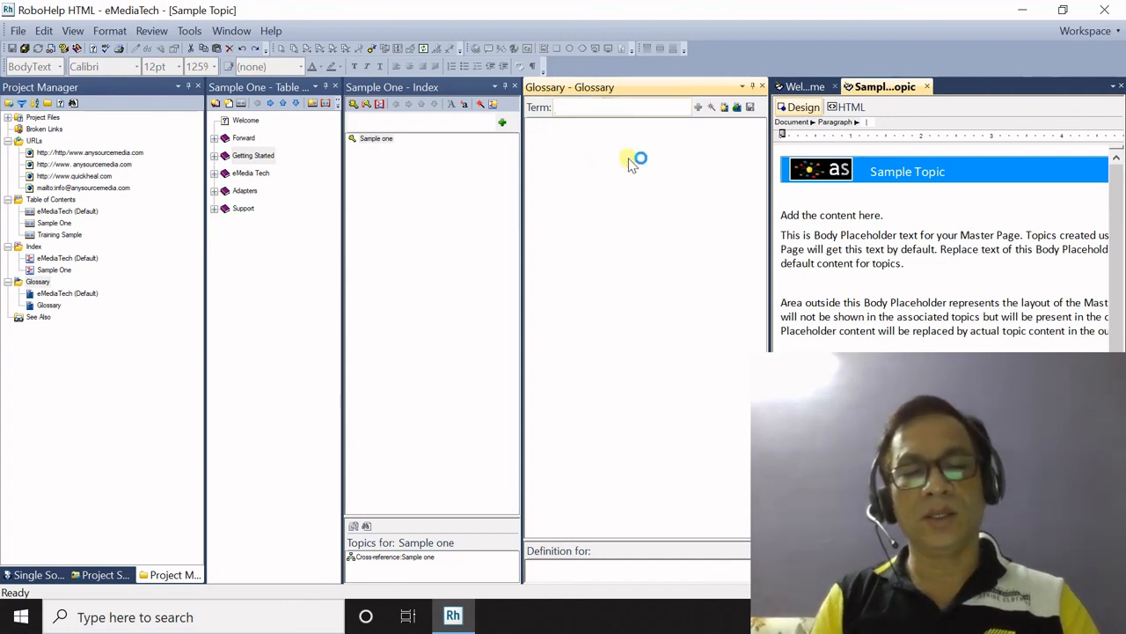
text(Sample)
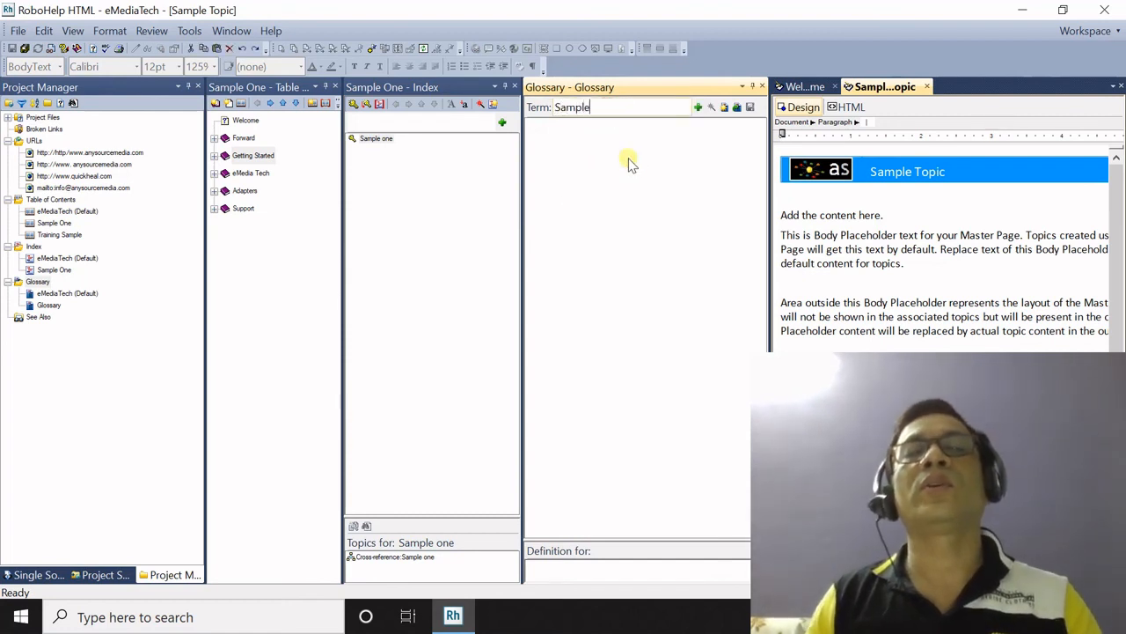
click(700, 109)
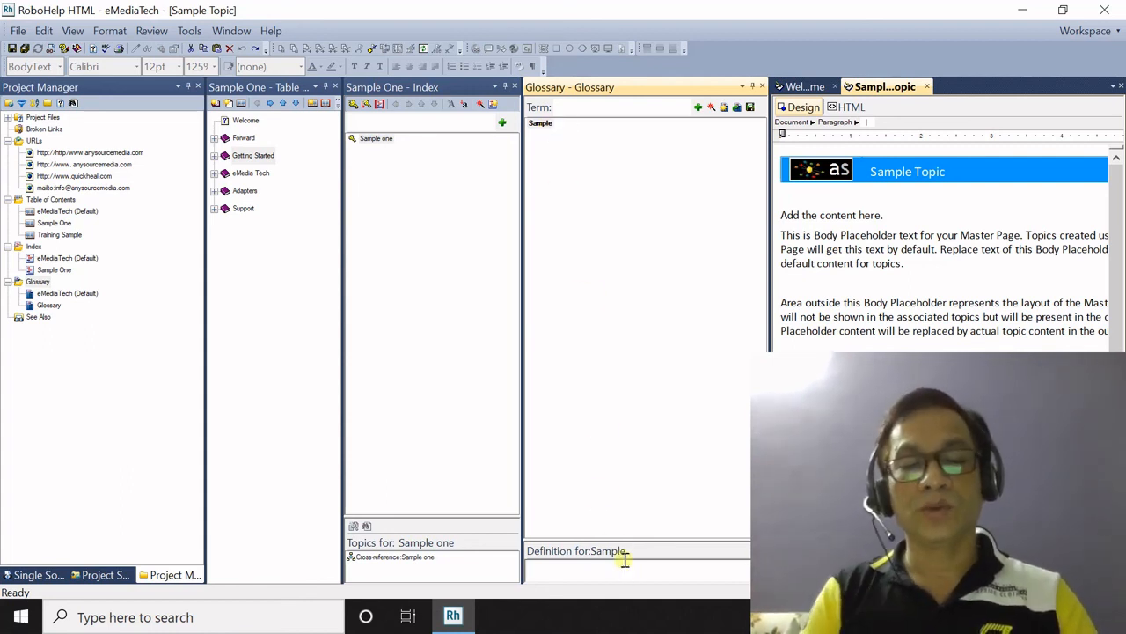
text(This)
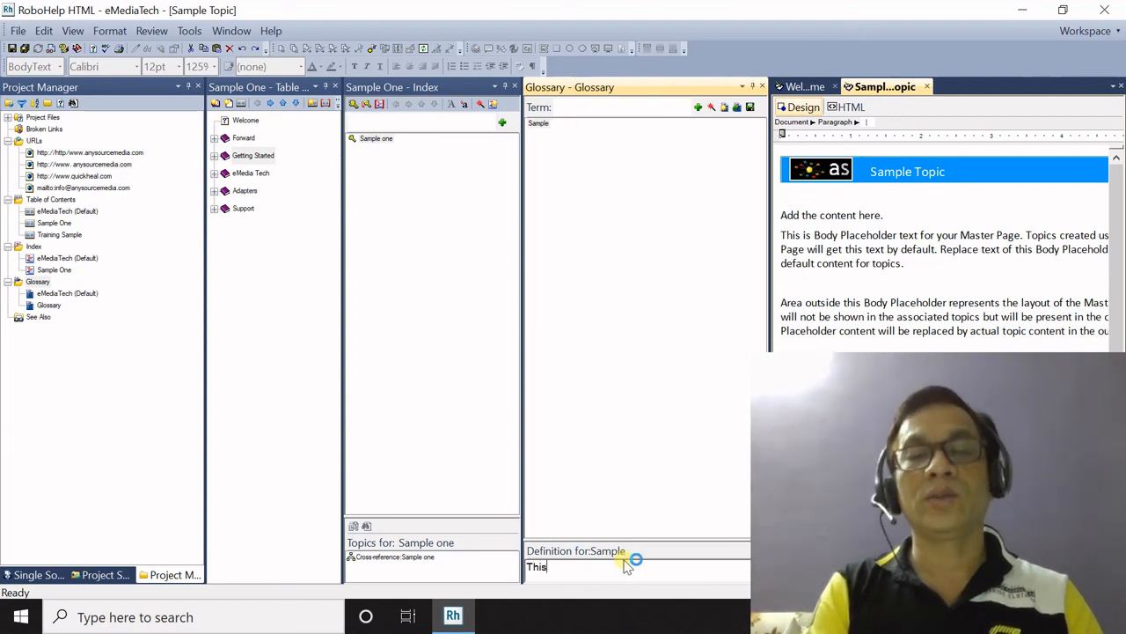
text( is the)
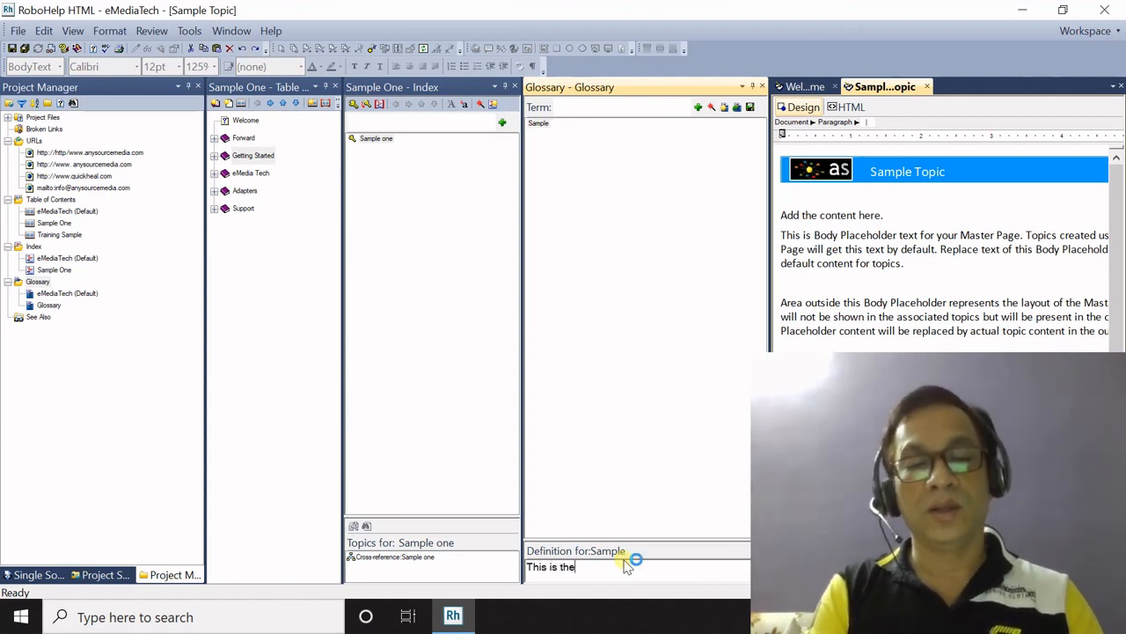
text( definition.)
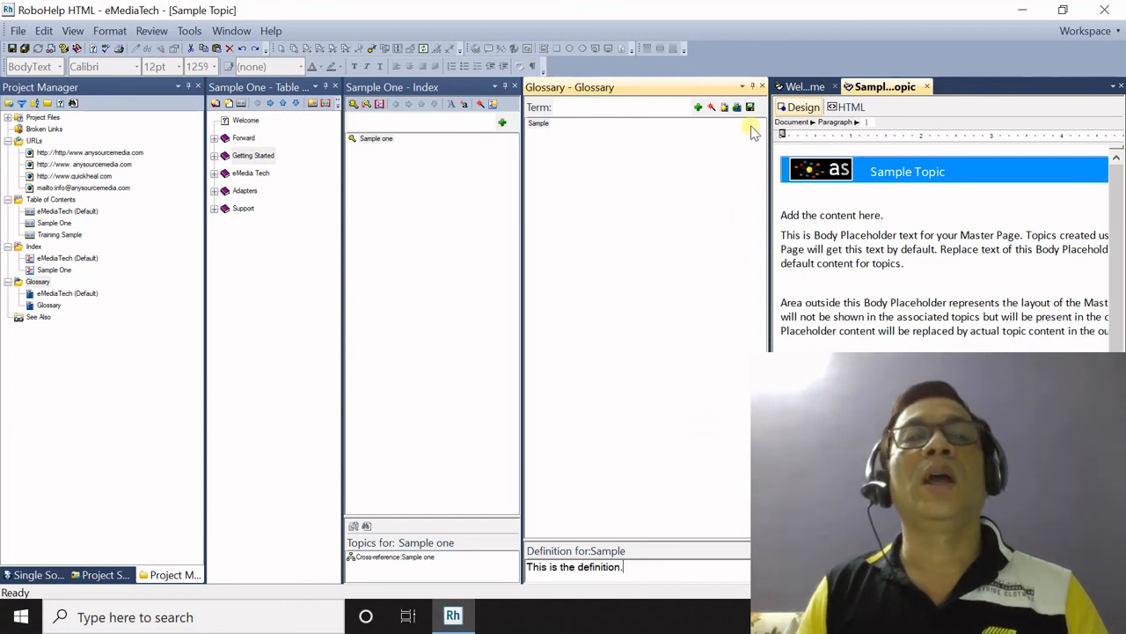
Save all project changes and close the new glossary.
click(26, 51)
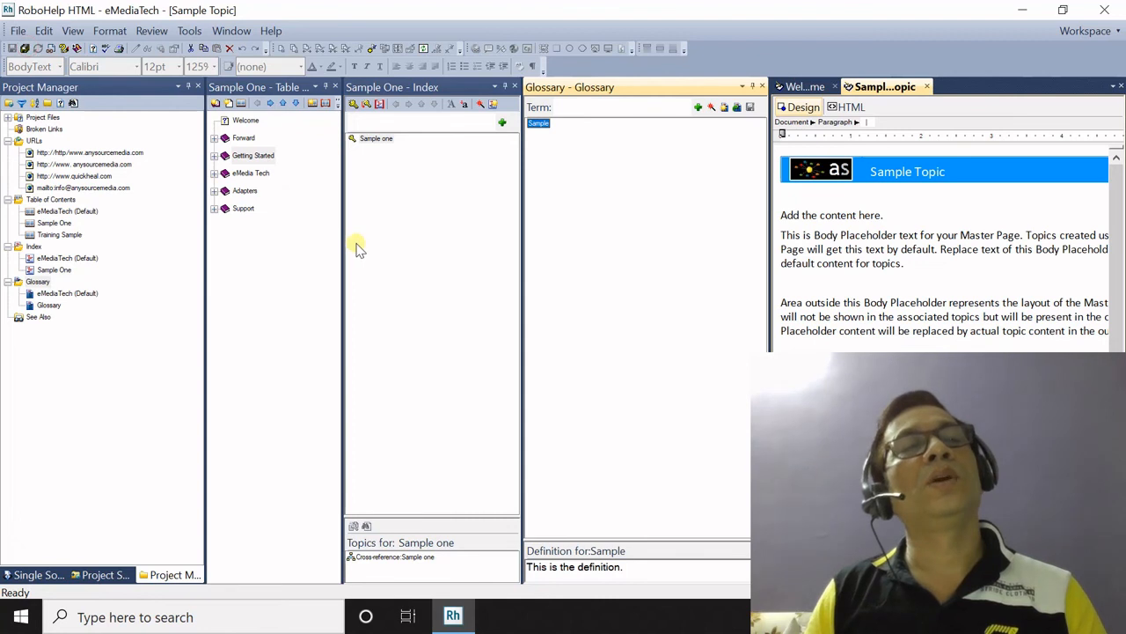
click(764, 88)
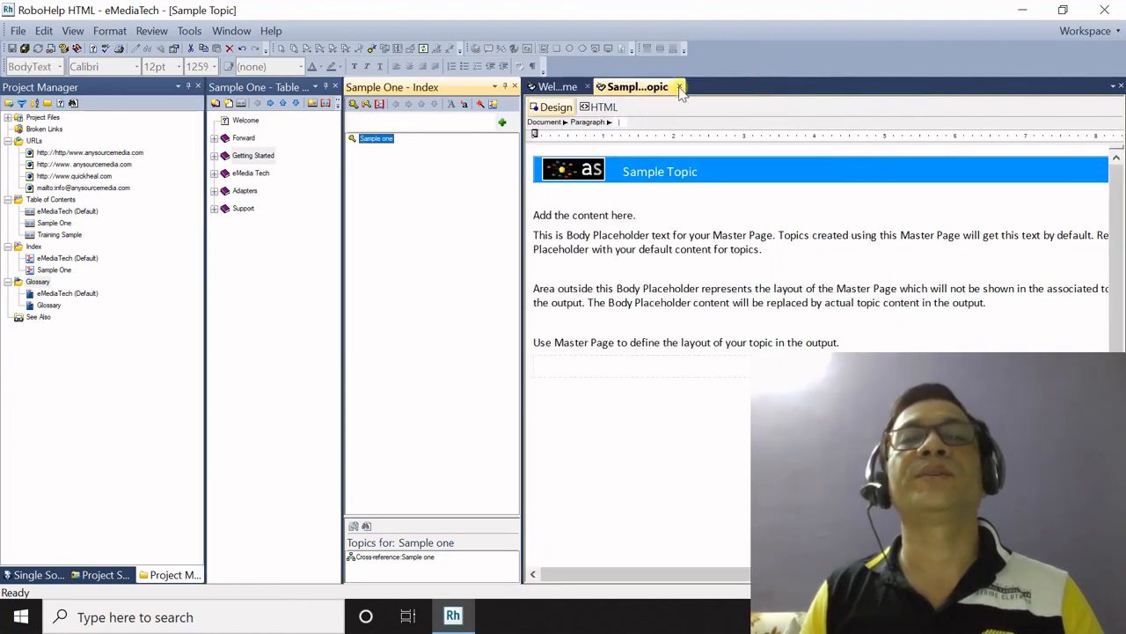